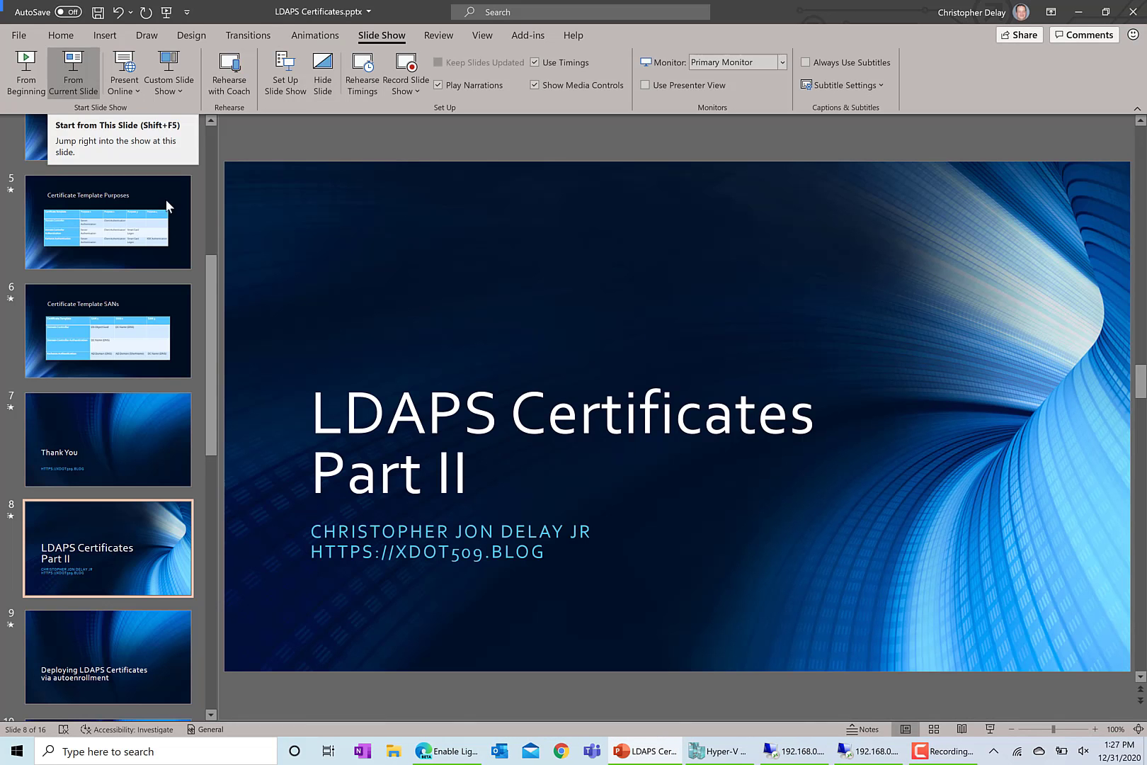
List all 52 certificate templates and select Kerberos Authentication, checking the CA's Certificate Templates options
left_click(847, 751)
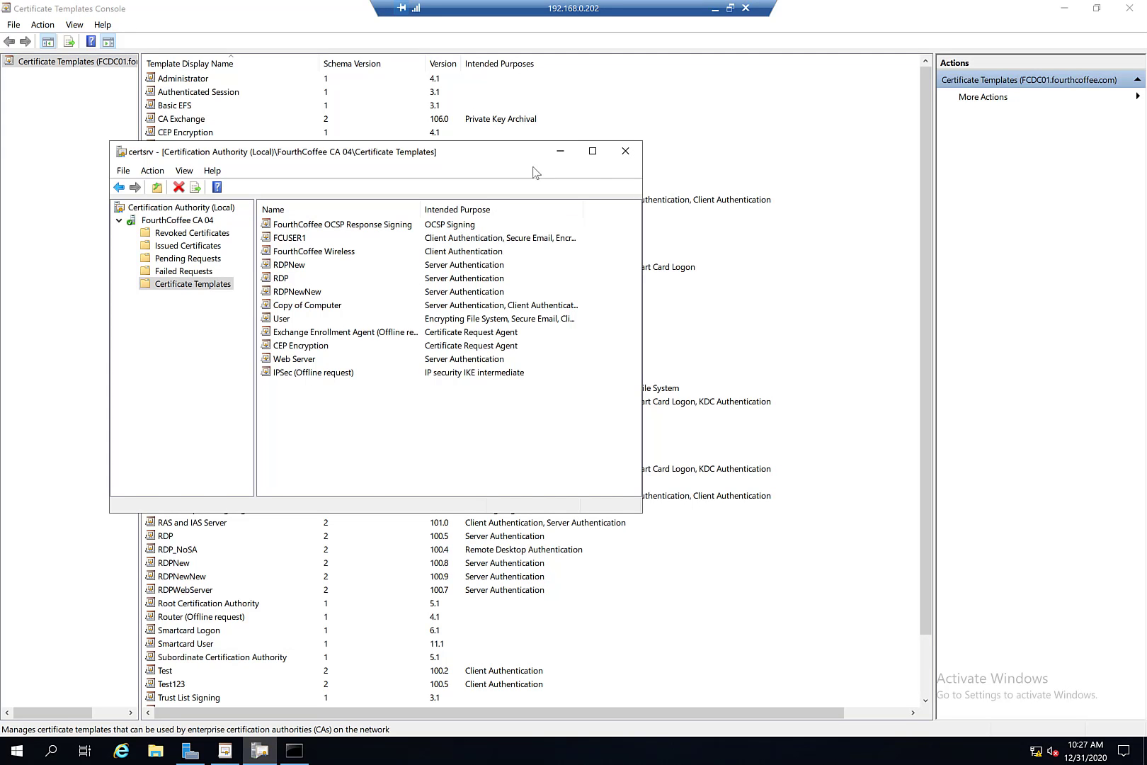
left_click(560, 153)
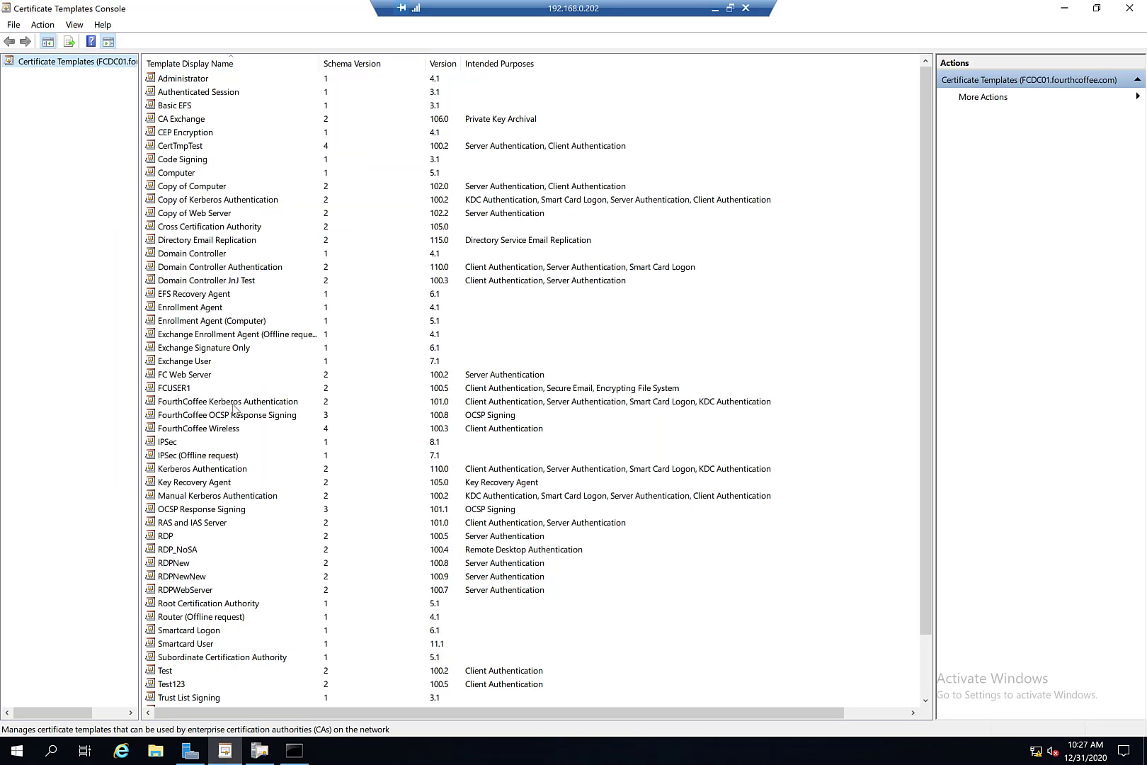
left_click(207, 468)
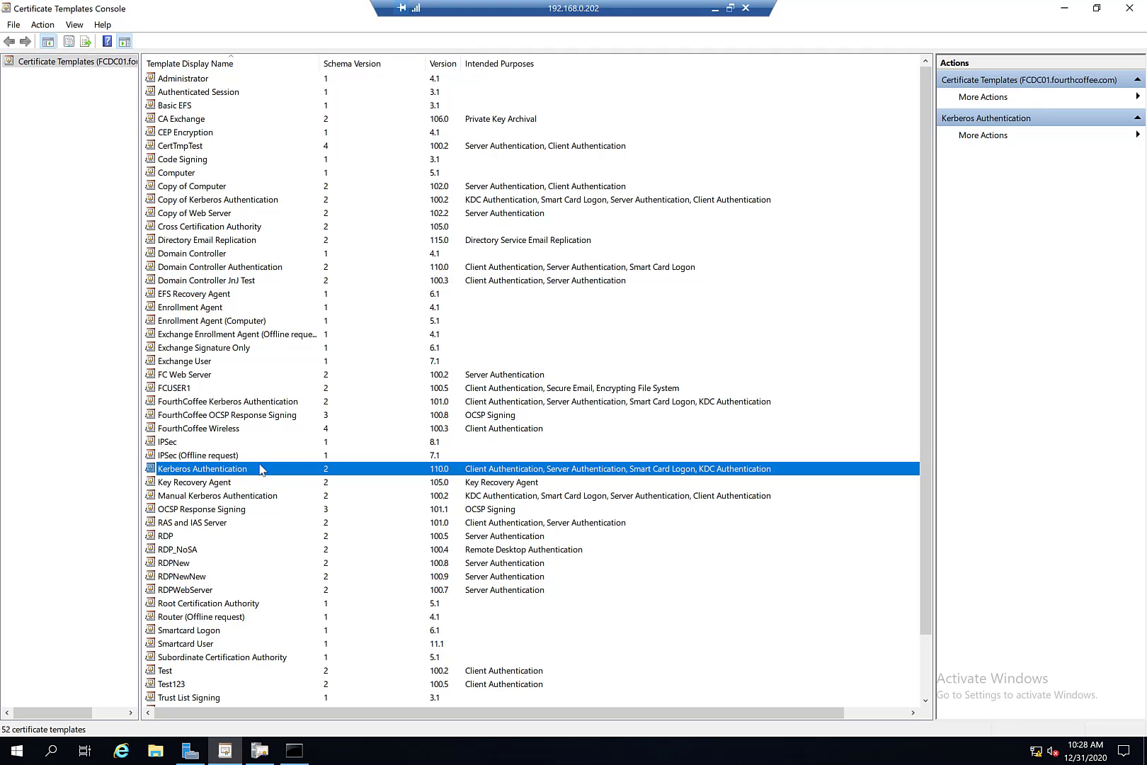
left_click(260, 752)
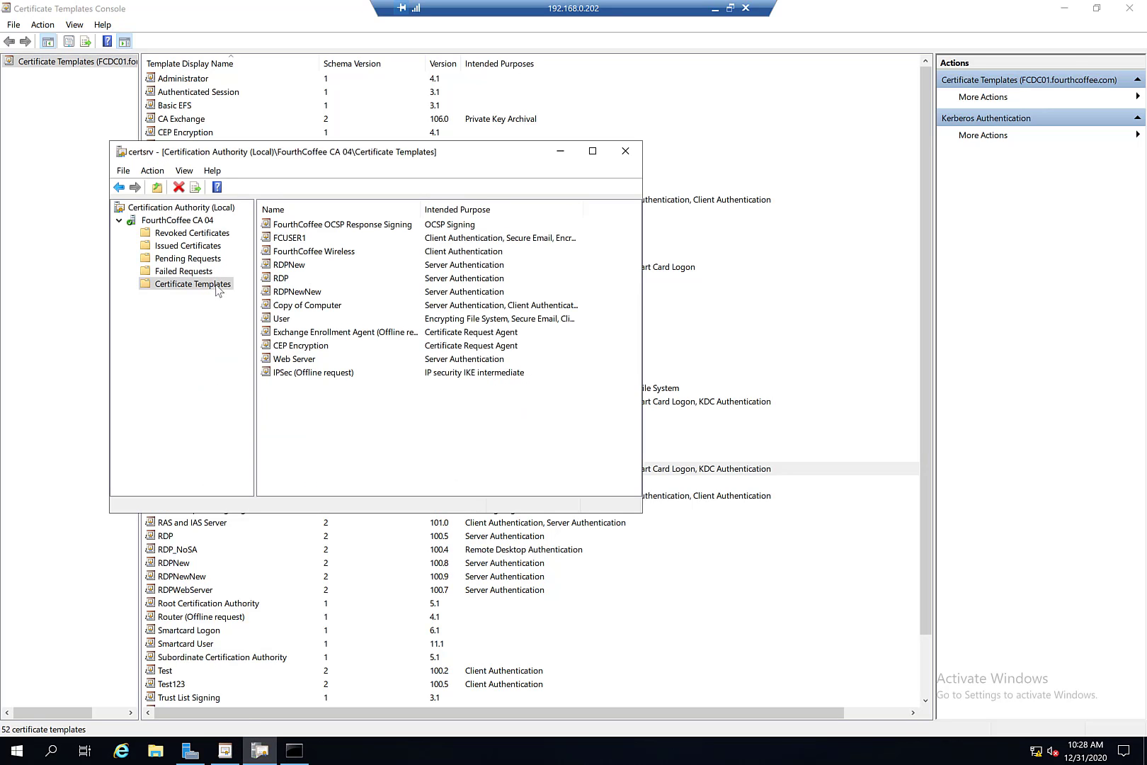
right_click(216, 288)
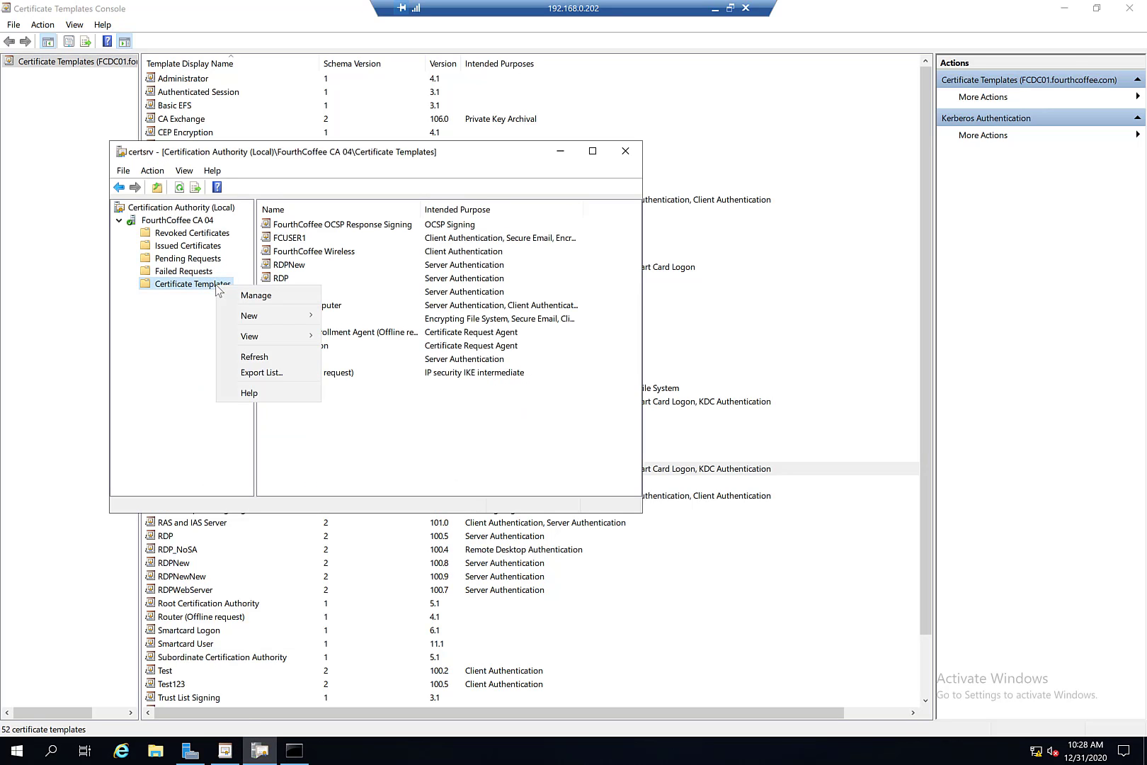
left_click(816, 17)
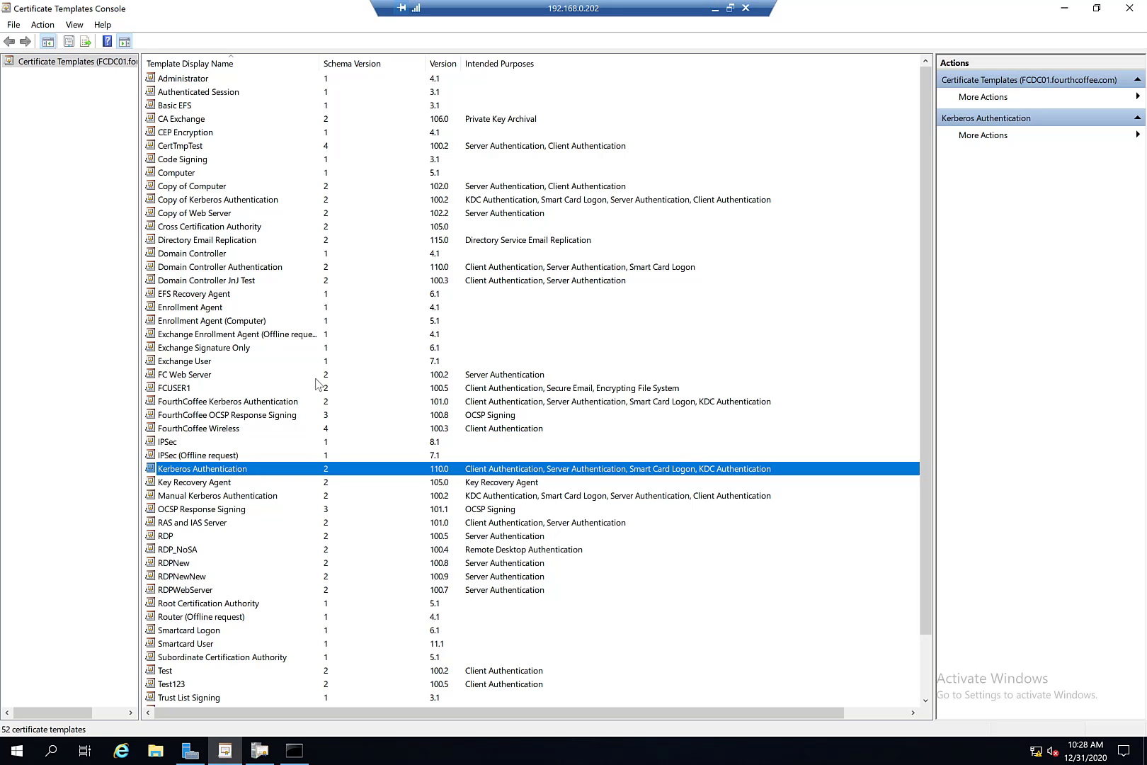
Launch the Group Policy Management console with gpmc.msc
key("super+r")
type("gpmc,")
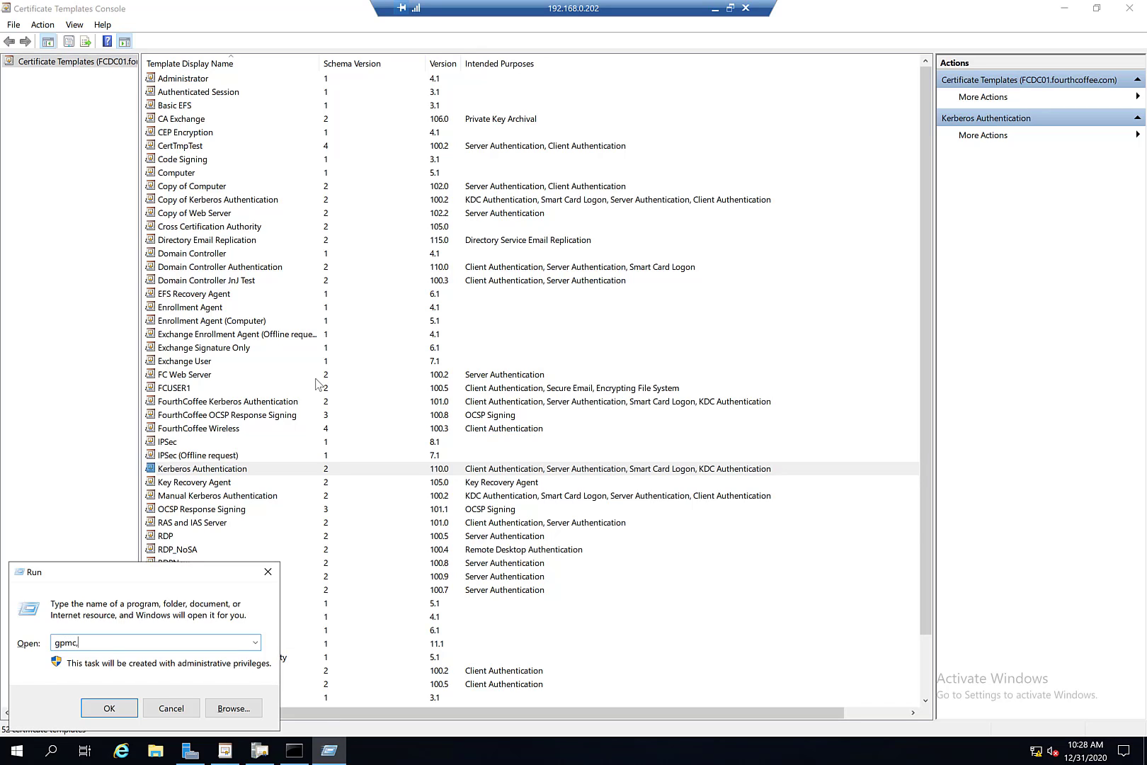
key("BackSpace")
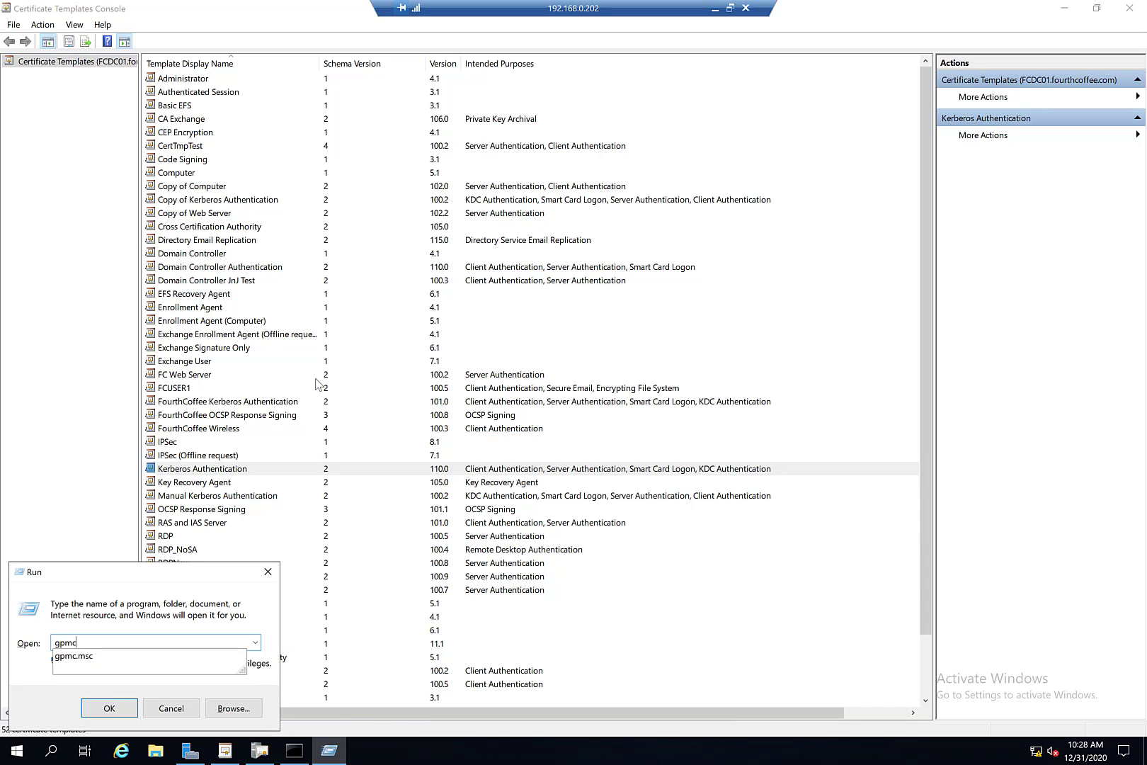
type(".msc")
key("Return")
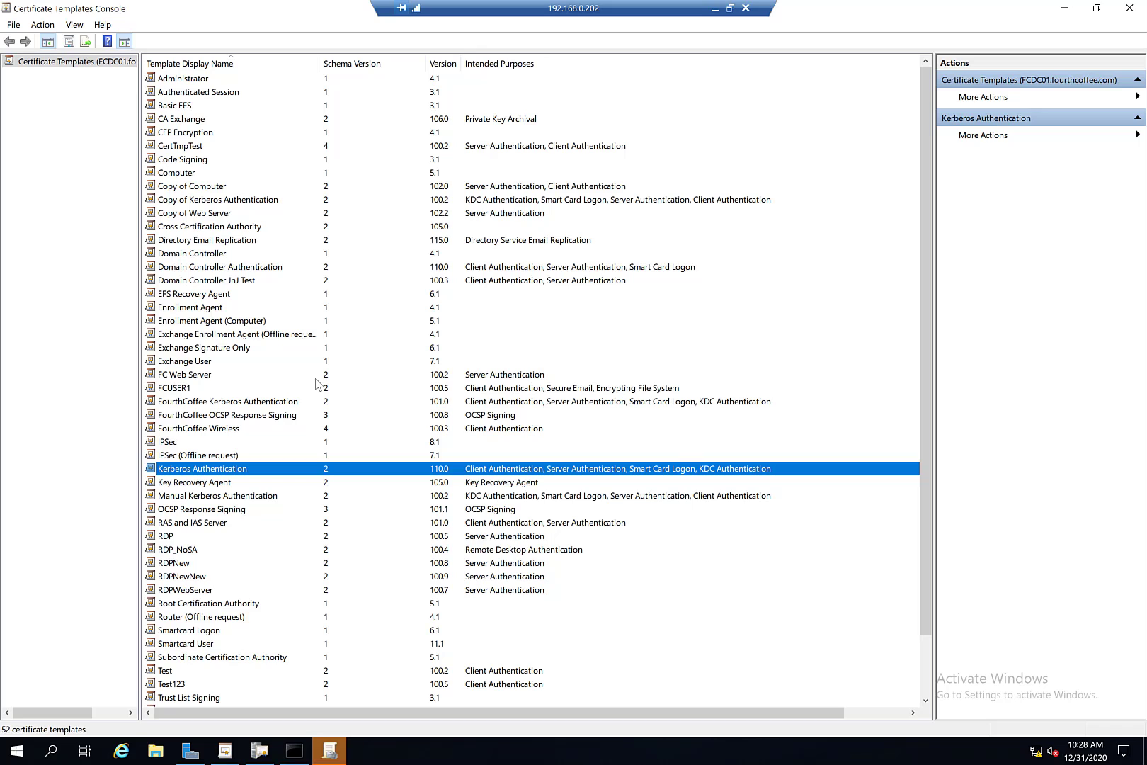
View the Default Domain Controllers Policy linked under the Domain Controllers OU
left_click(330, 751)
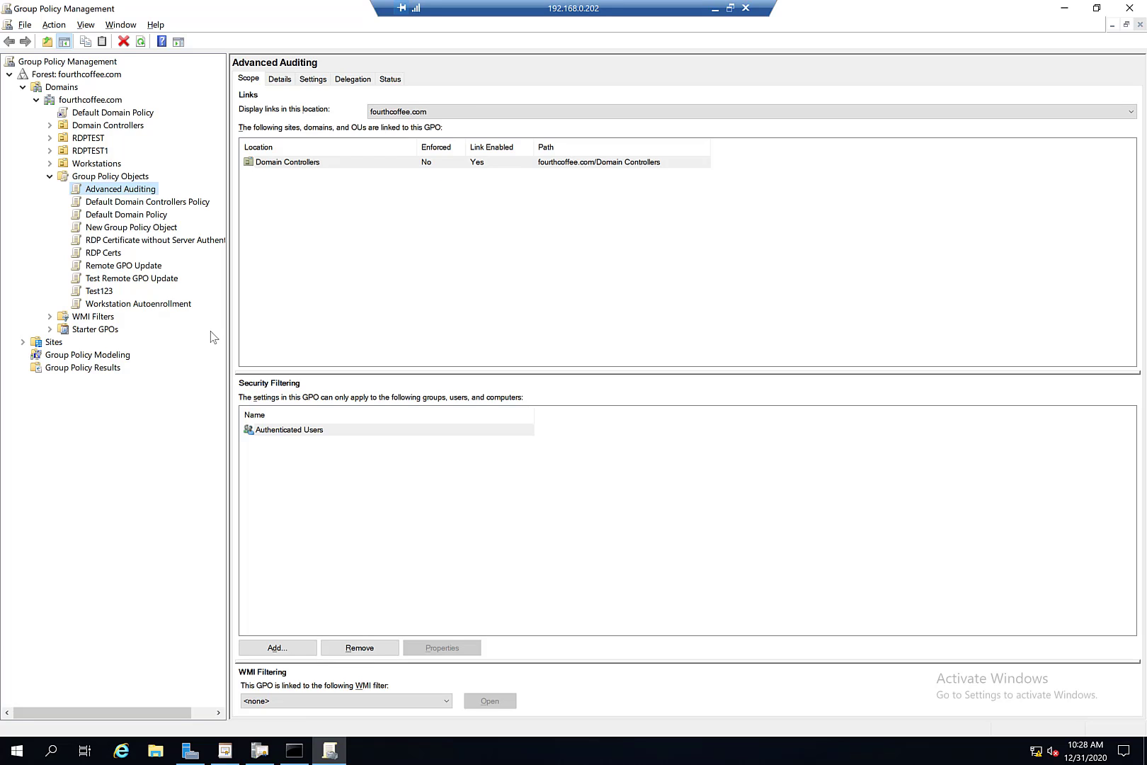
left_click(50, 126)
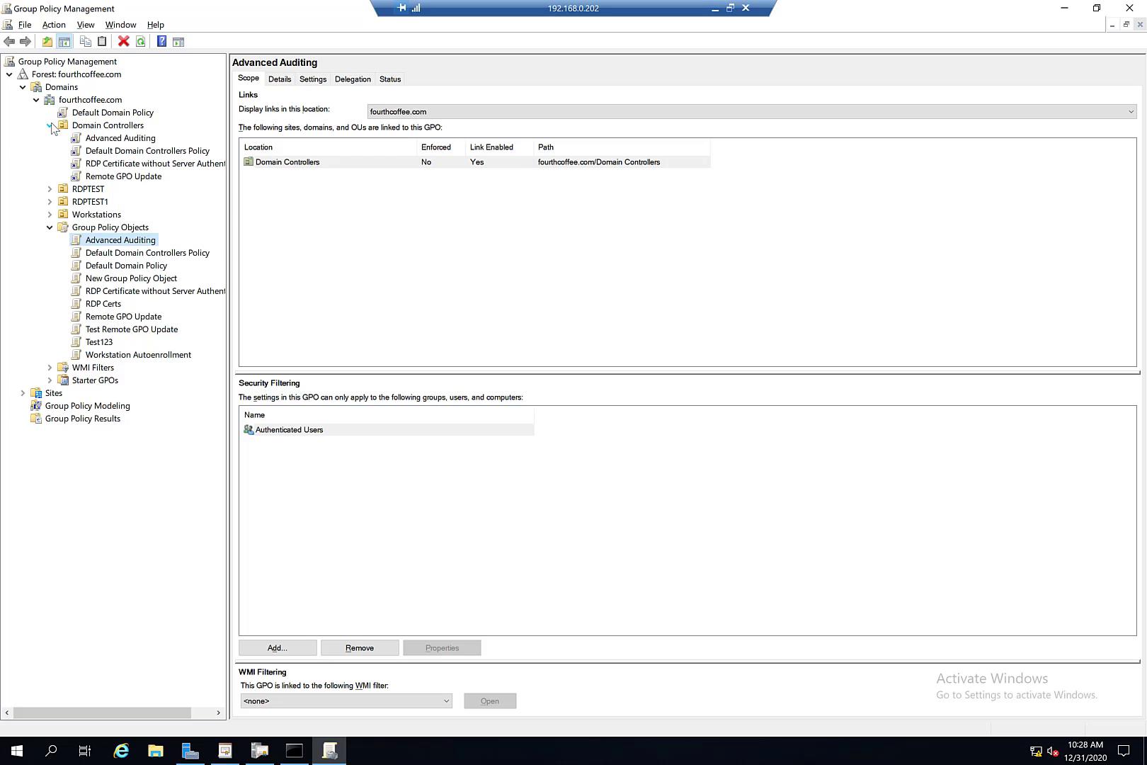
left_click(136, 154)
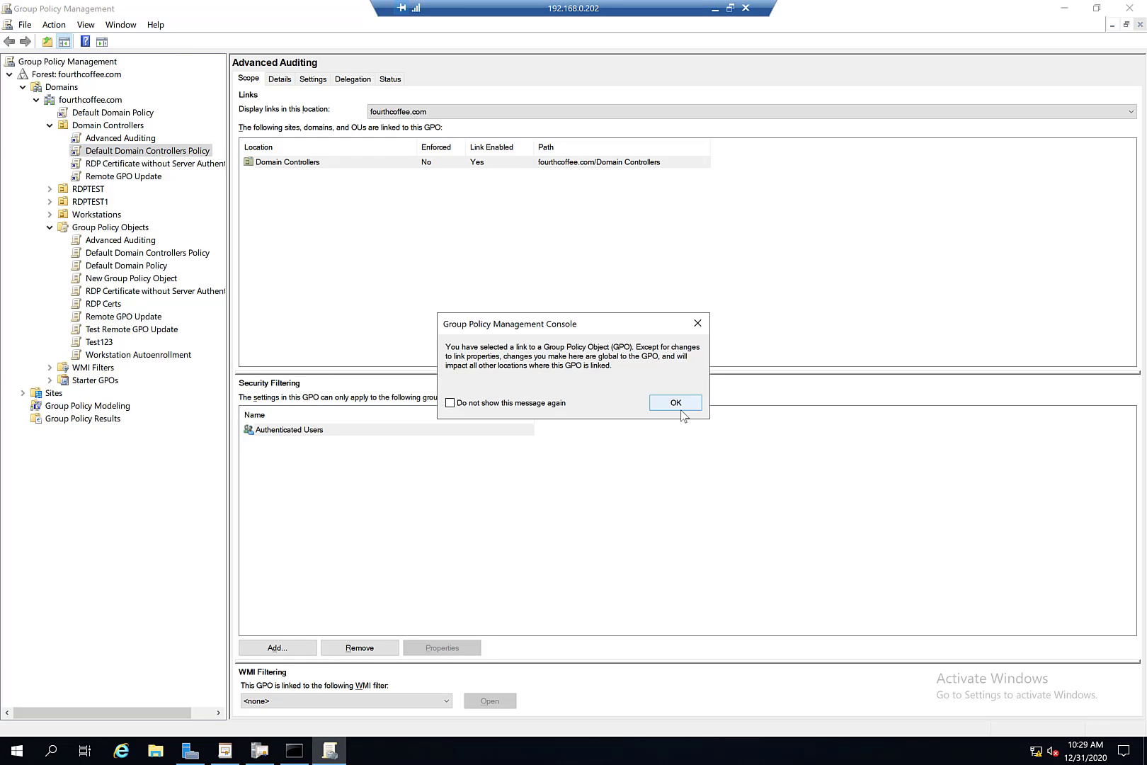
left_click(684, 404)
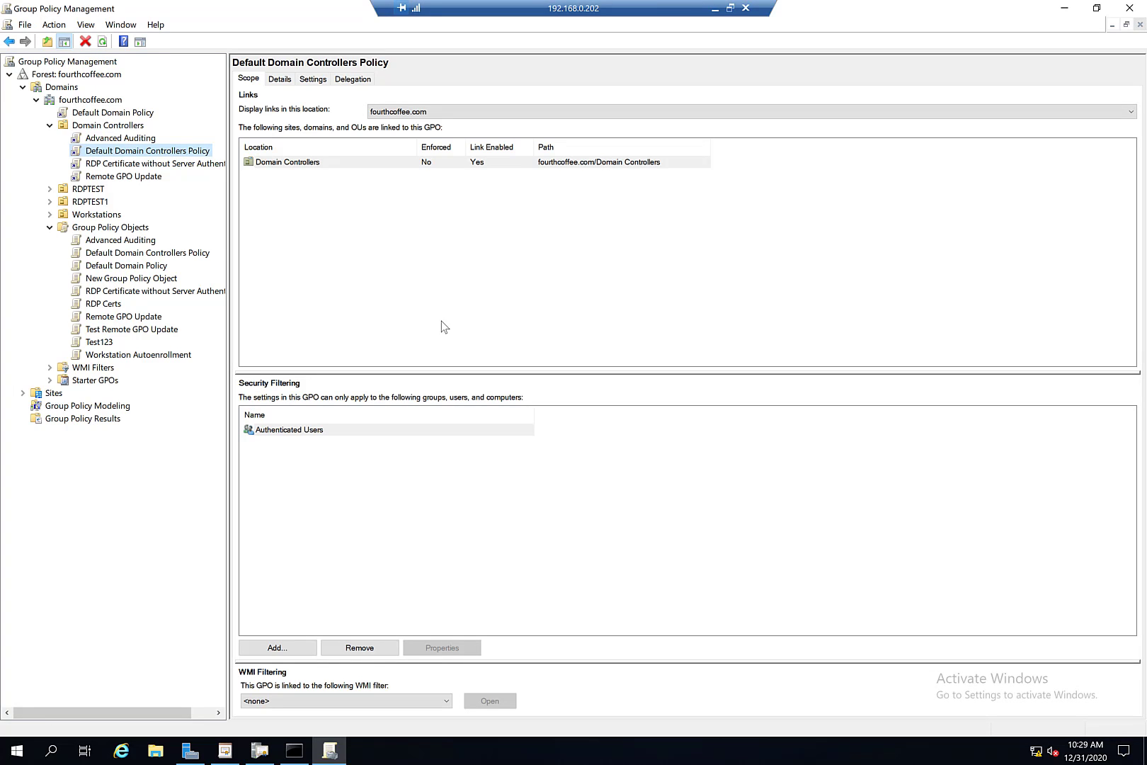
key("super+r")
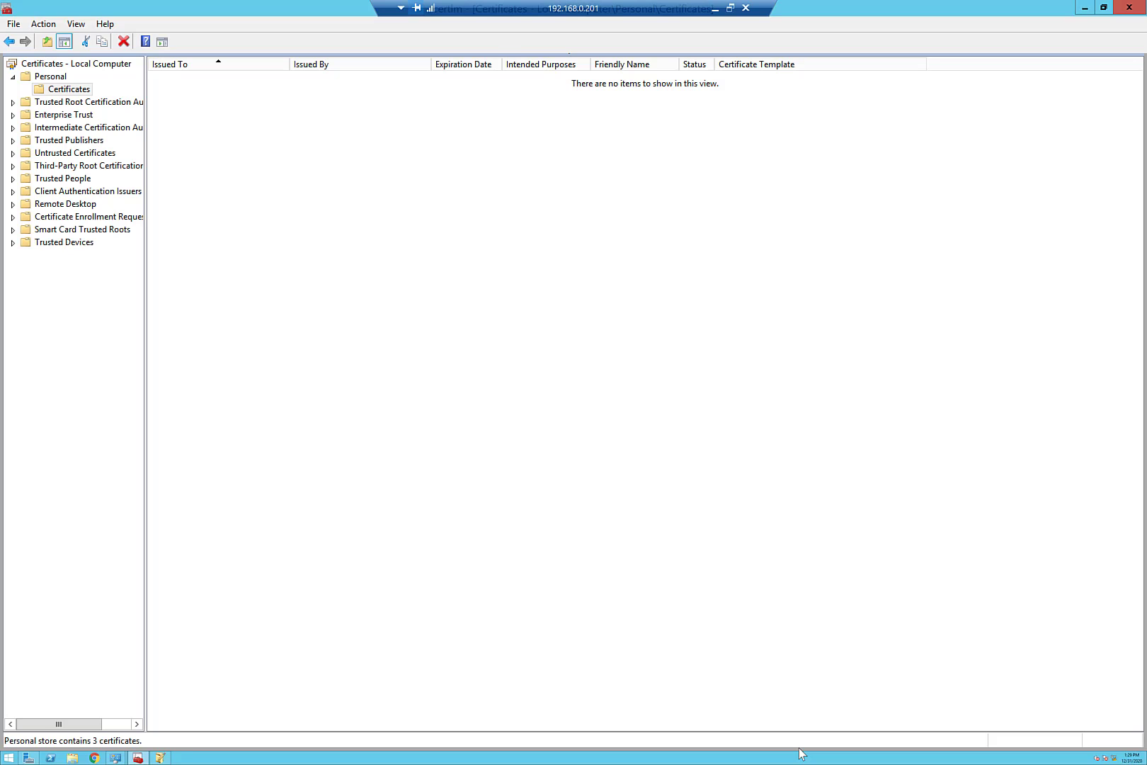
Launch the Resultant Set of Policy console with rsop.msc
key("super+r")
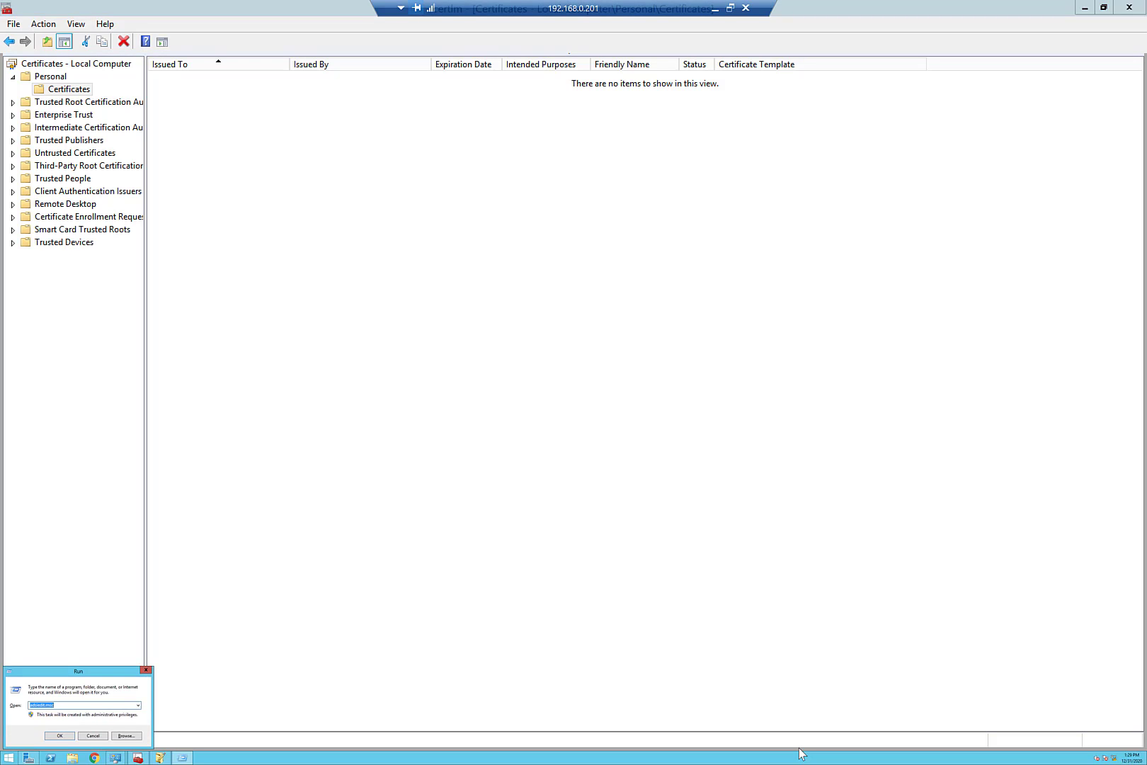
type("rsop")
key("Down")
key("Return")
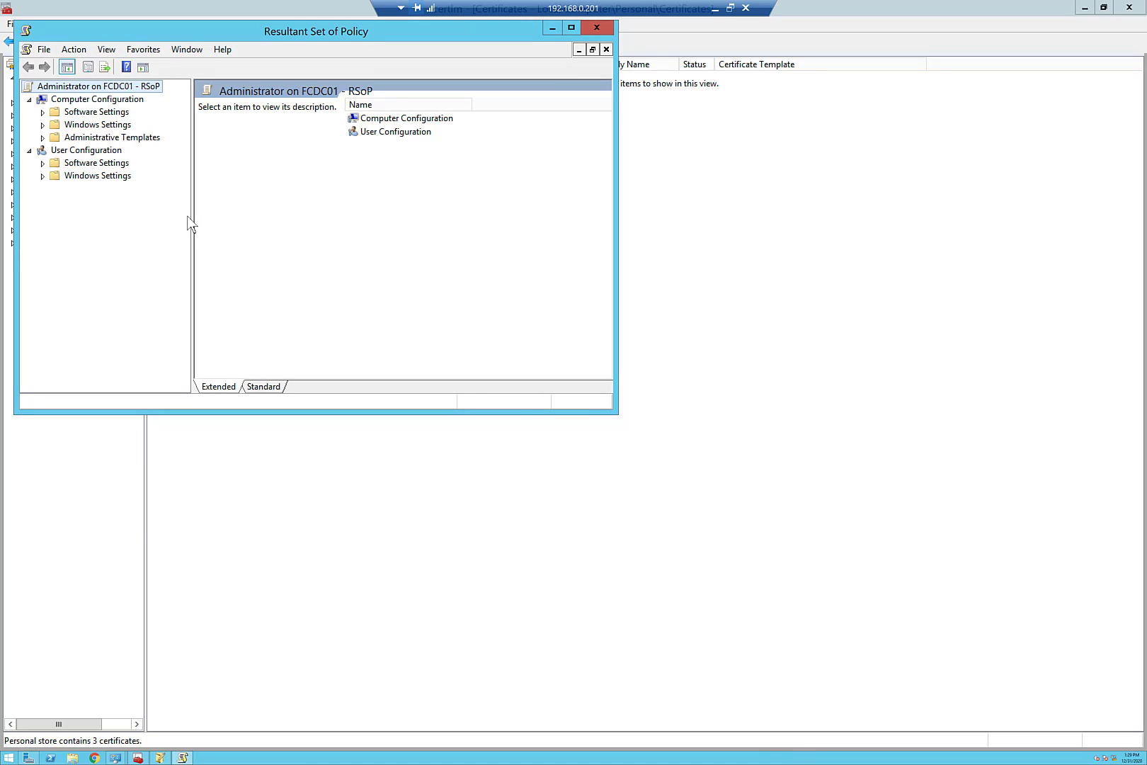
Review the computer's Auto-Enrollment policy under Public Key Policies, confirming Local Group Policy precedence
left_click(42, 124)
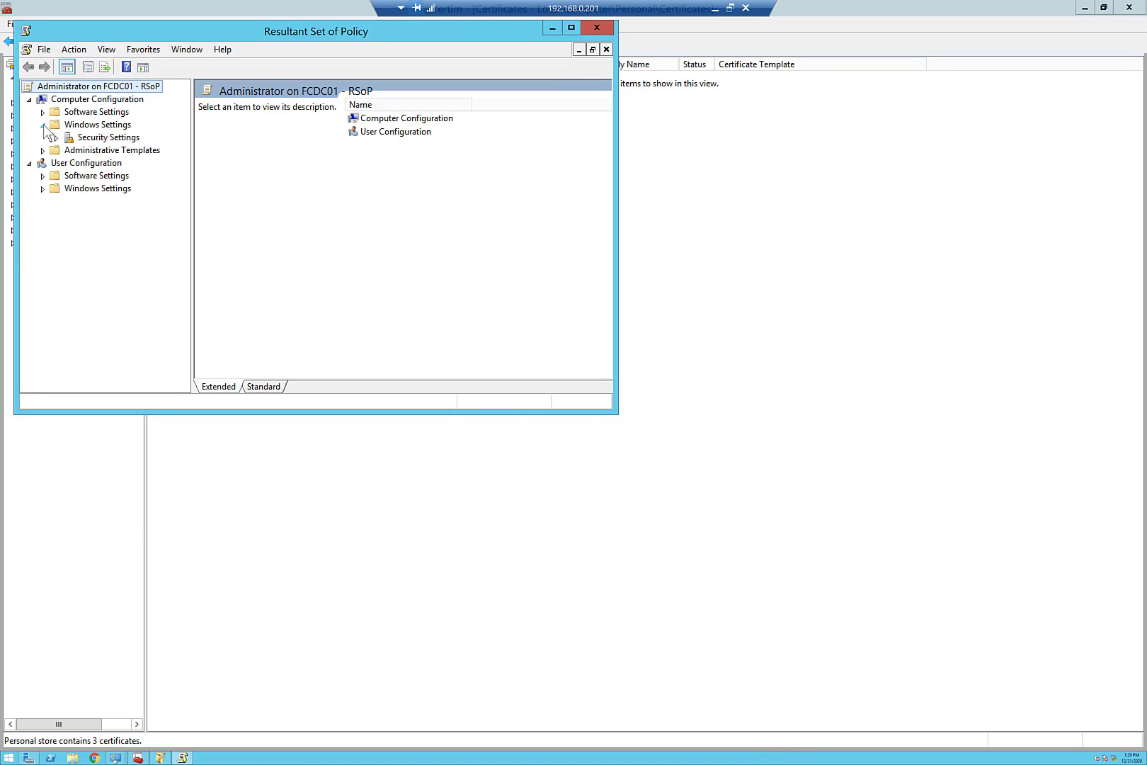
left_click(55, 138)
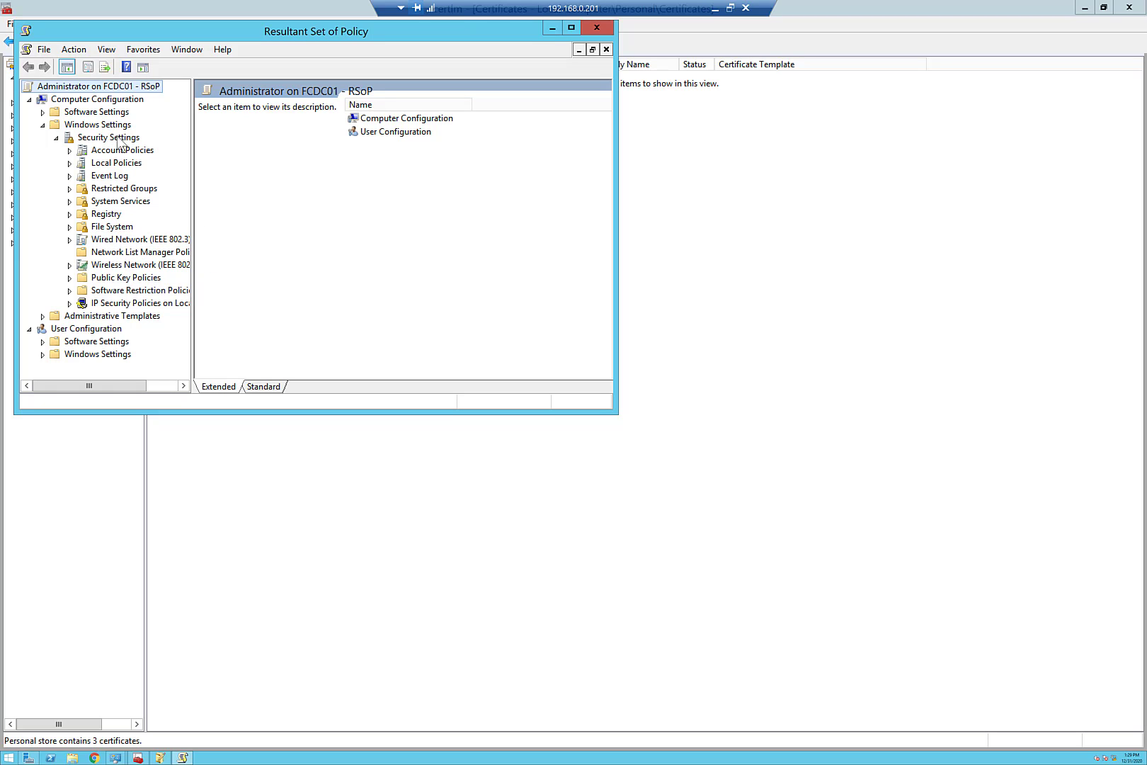
double_click(112, 281)
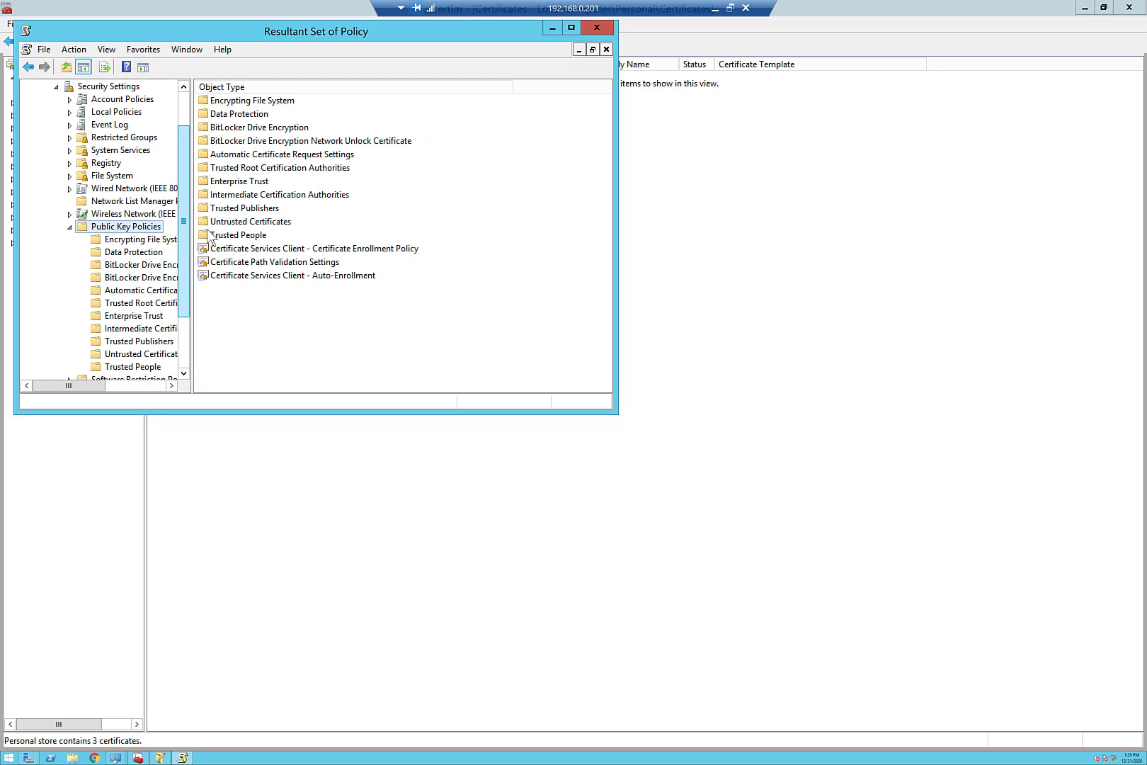
double_click(259, 276)
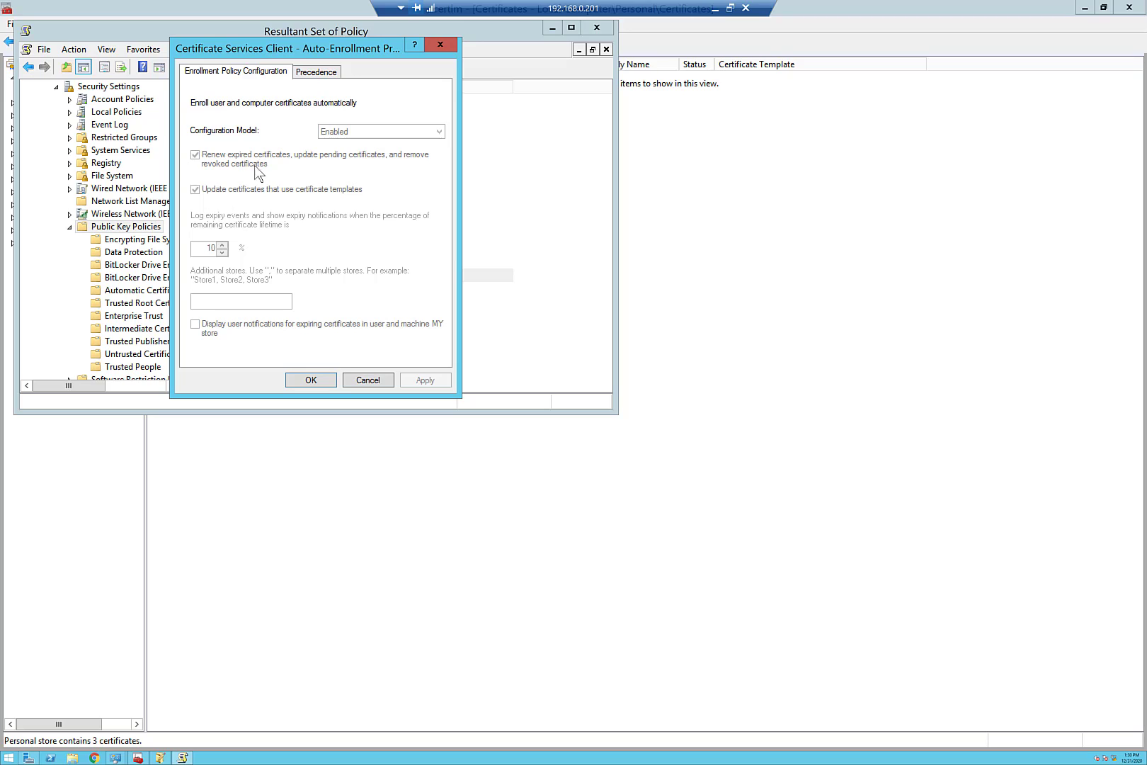
left_click(319, 73)
left_click(225, 155)
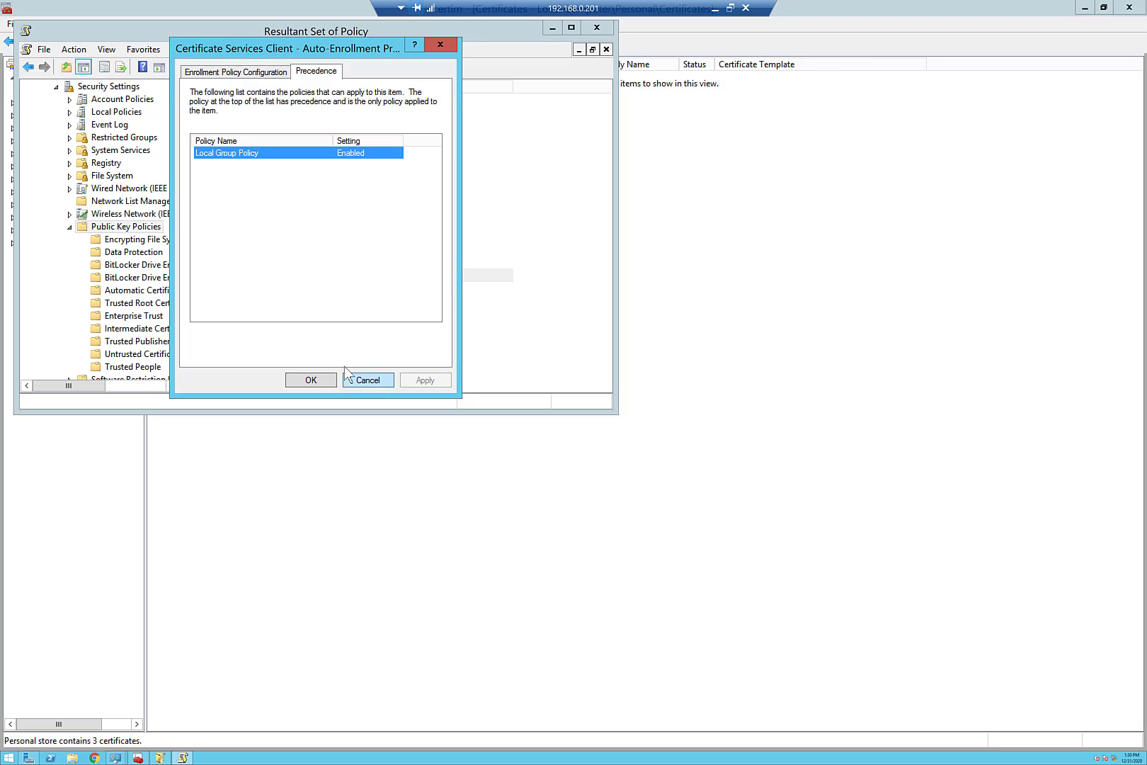
left_click(367, 380)
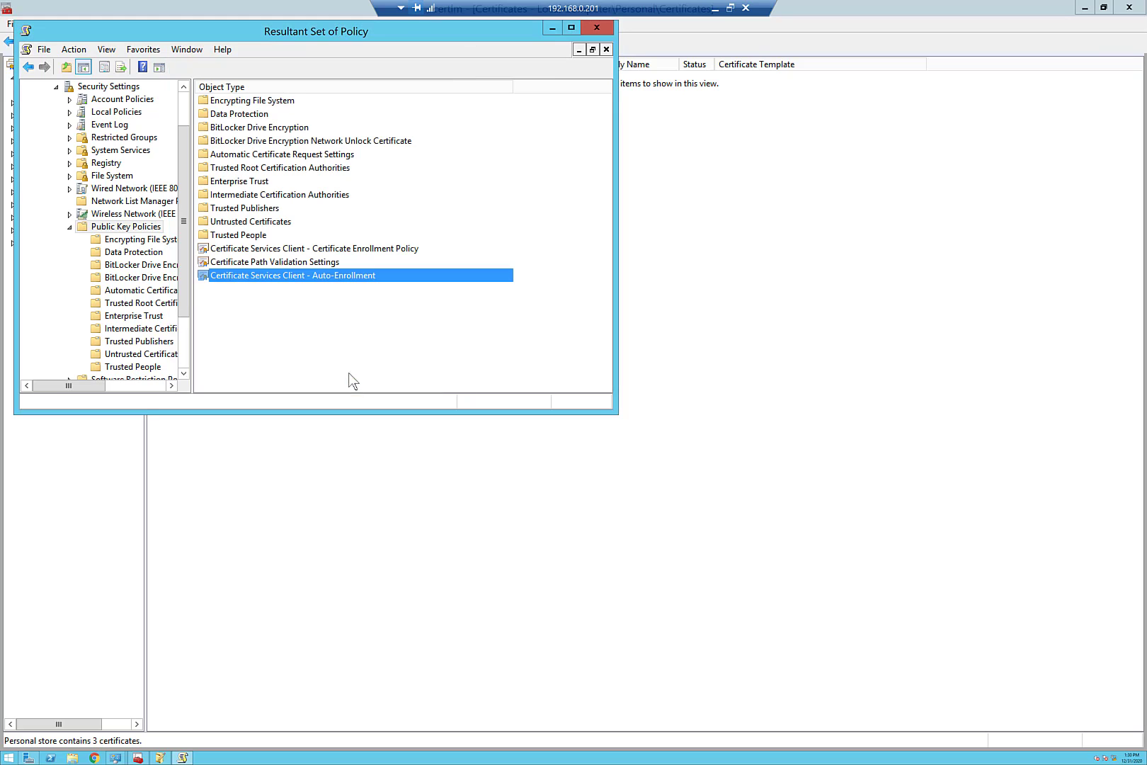
Create a new GPO named 'DC Autoenrollment' linked to the Domain Controllers OU and select it
left_click(715, 8)
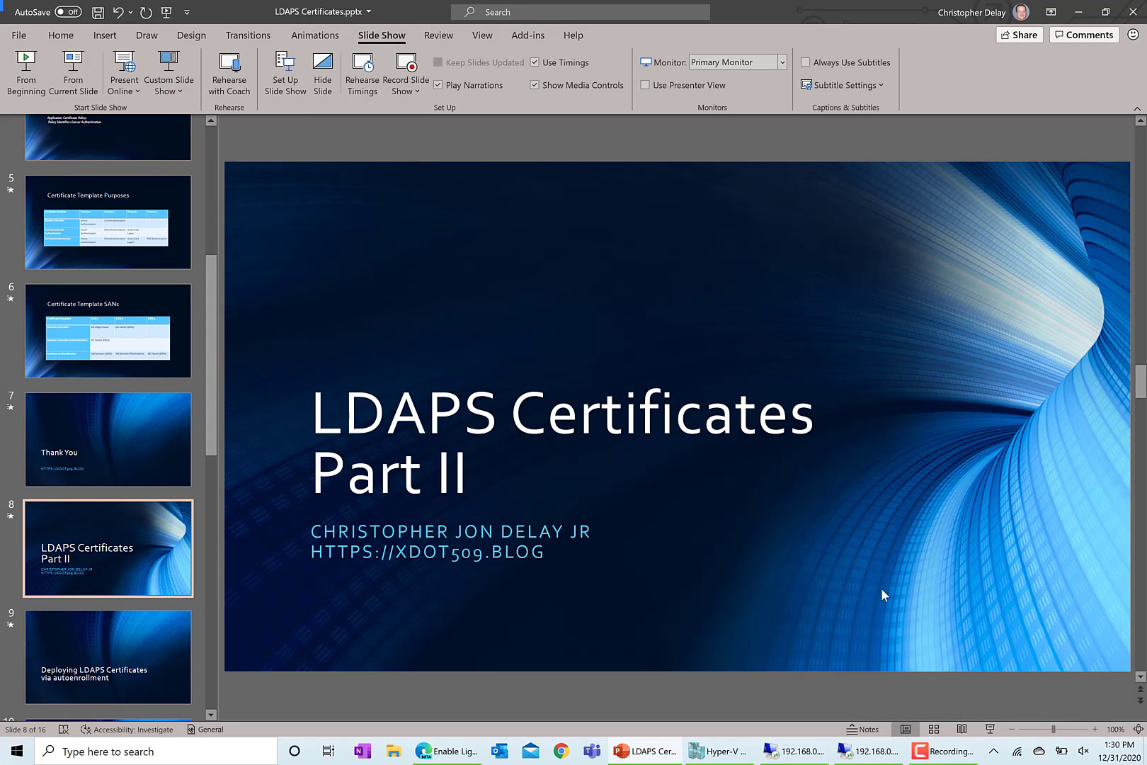
left_click(850, 752)
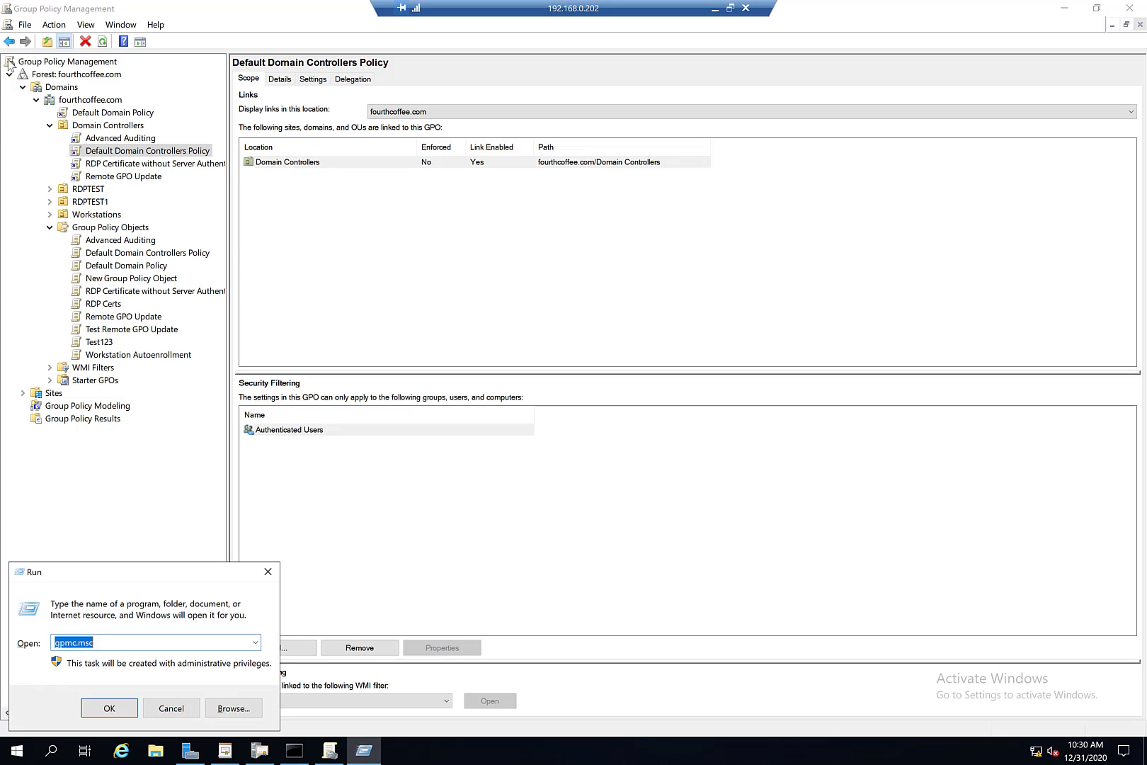
left_click(114, 153)
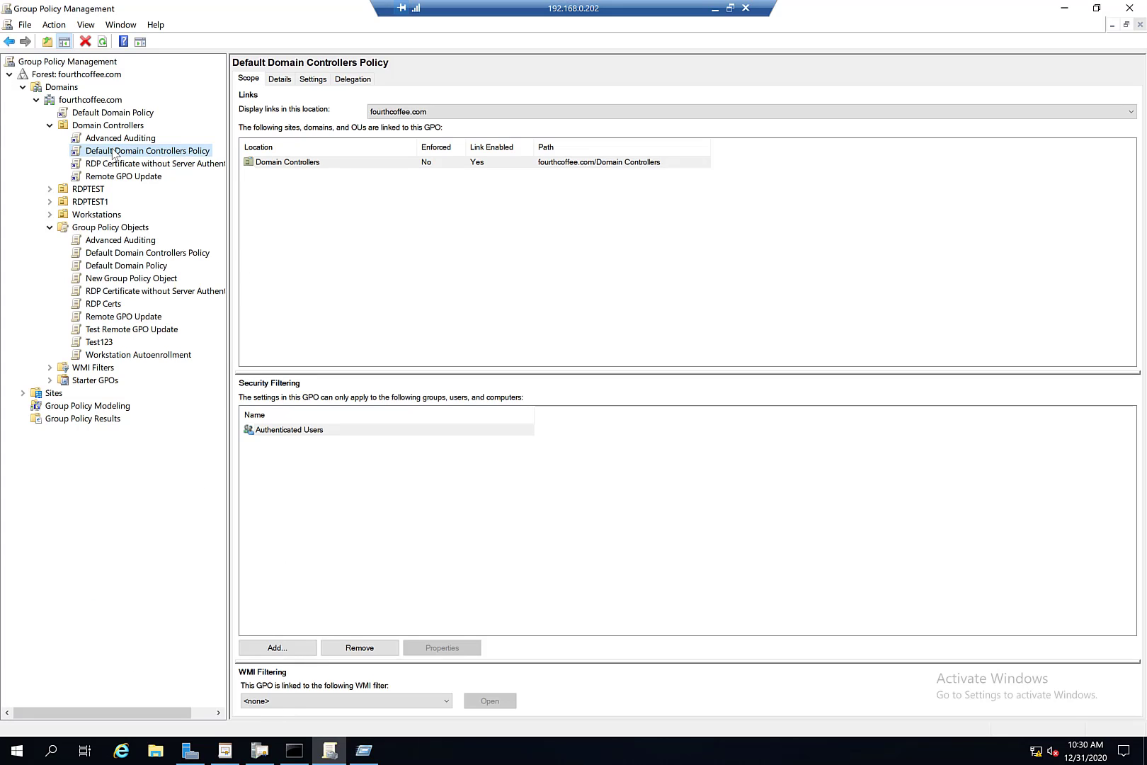
key("Escape")
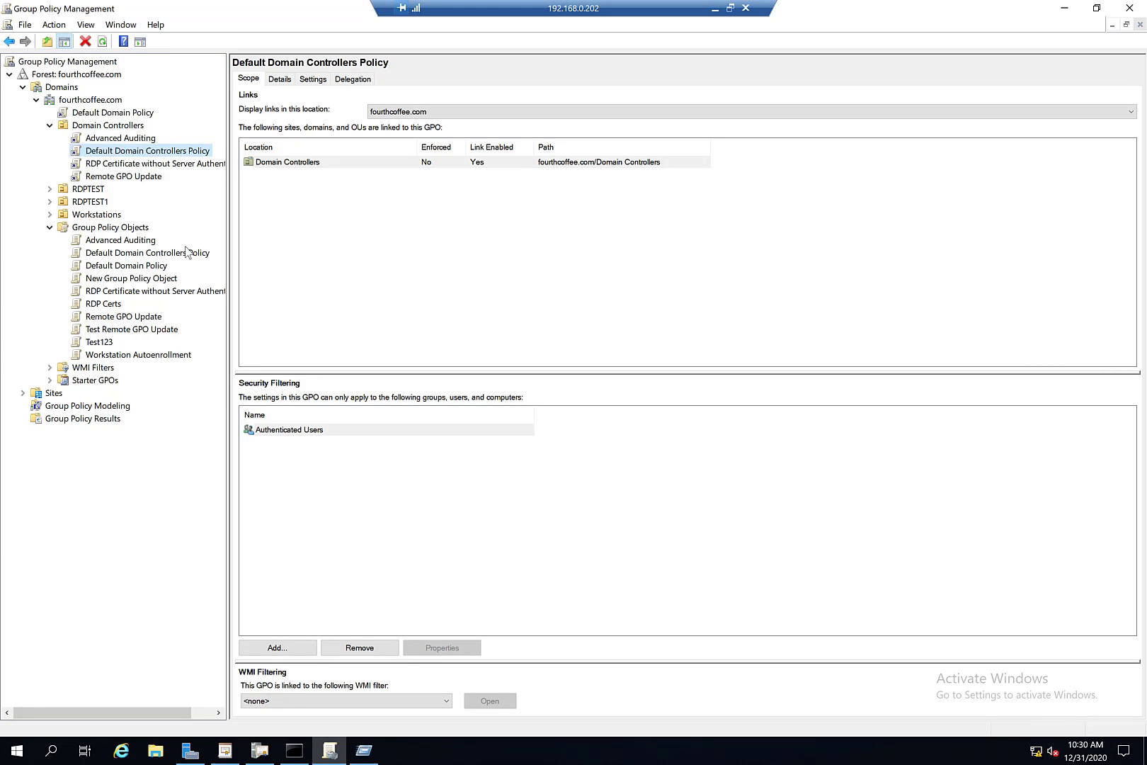
left_click(106, 127)
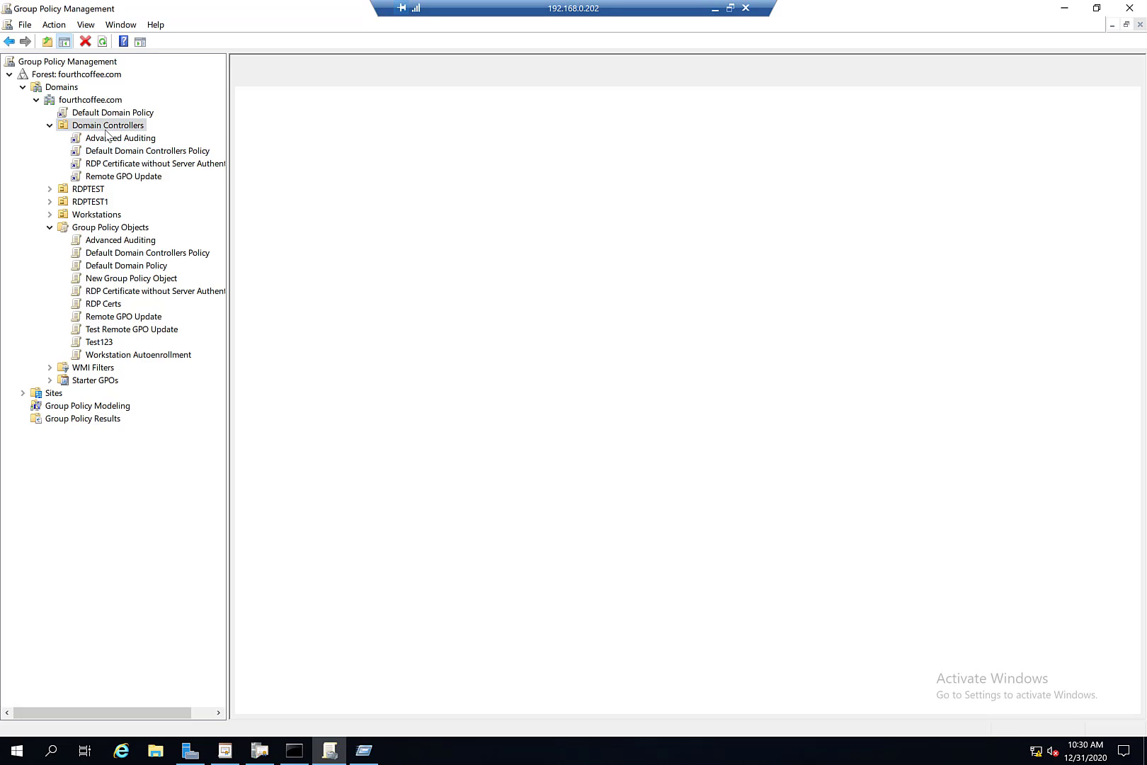
right_click(106, 129)
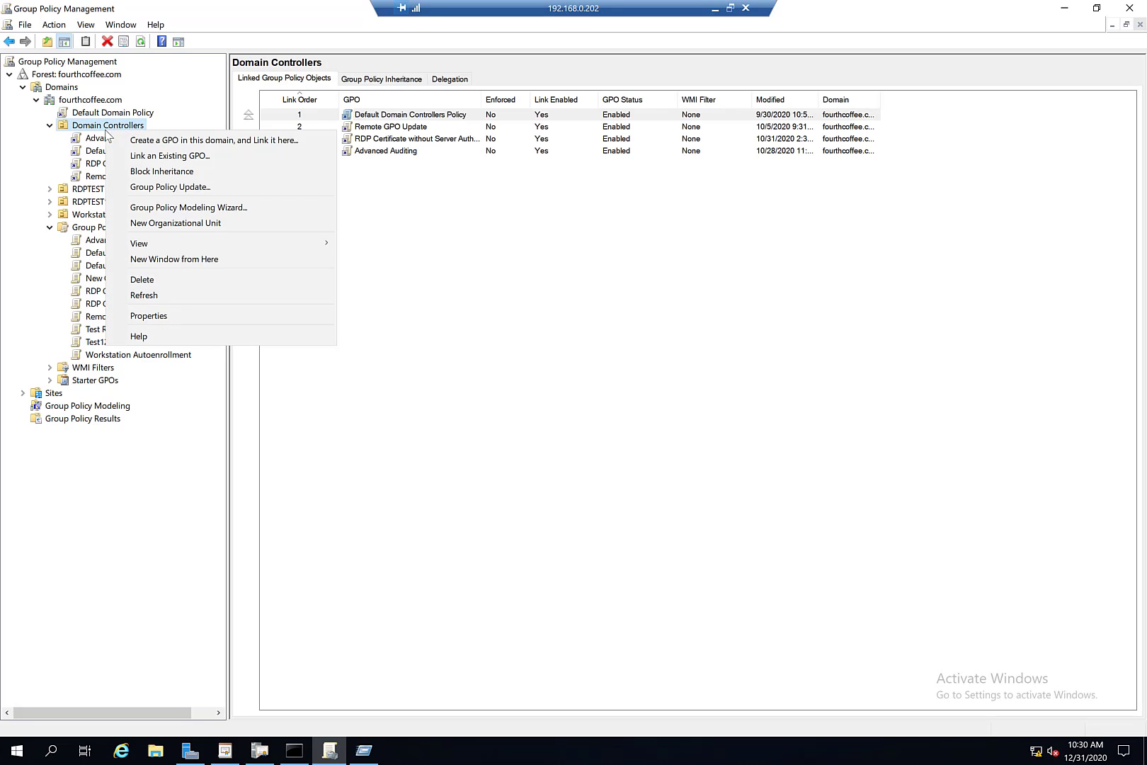
left_click(179, 141)
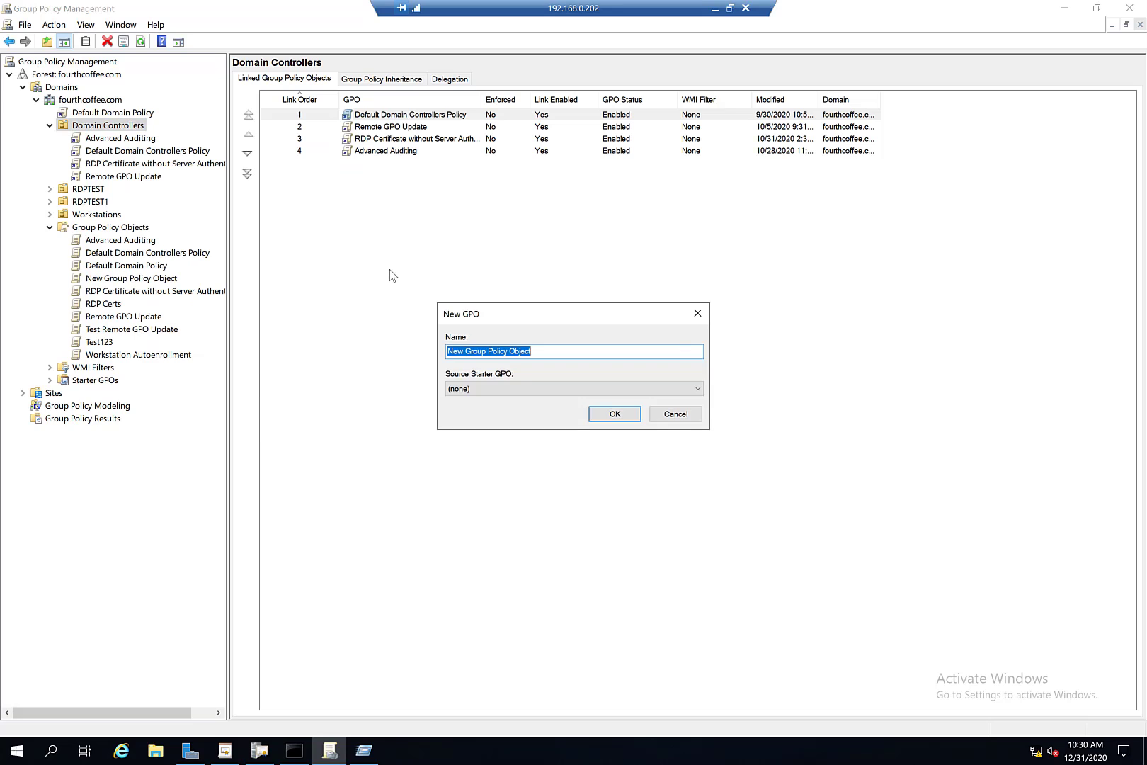
type("D")
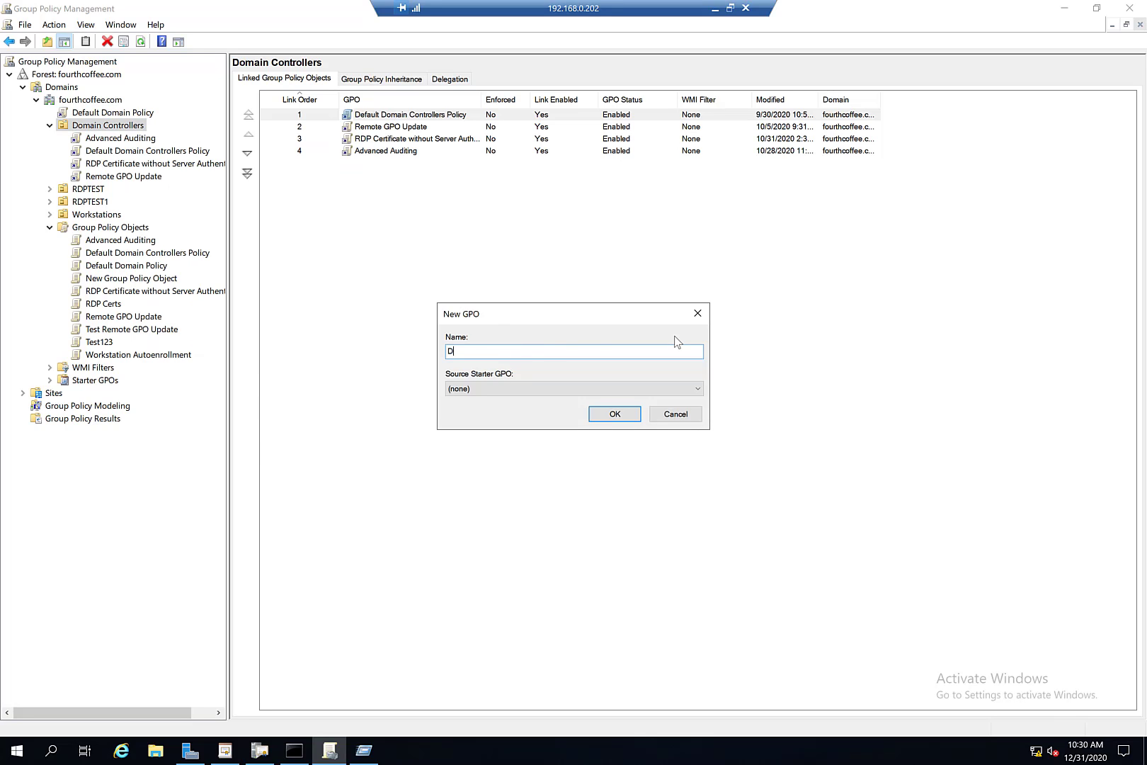
type("C Autoenrollment")
left_click(613, 413)
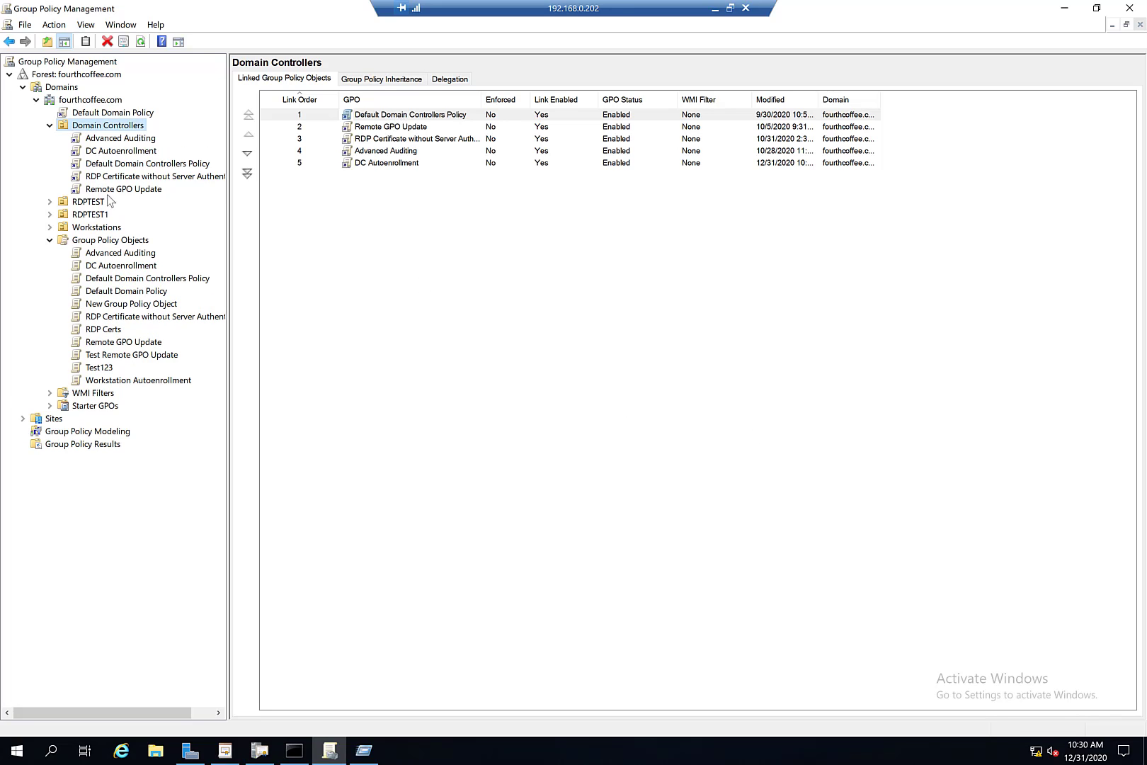
left_click(122, 151)
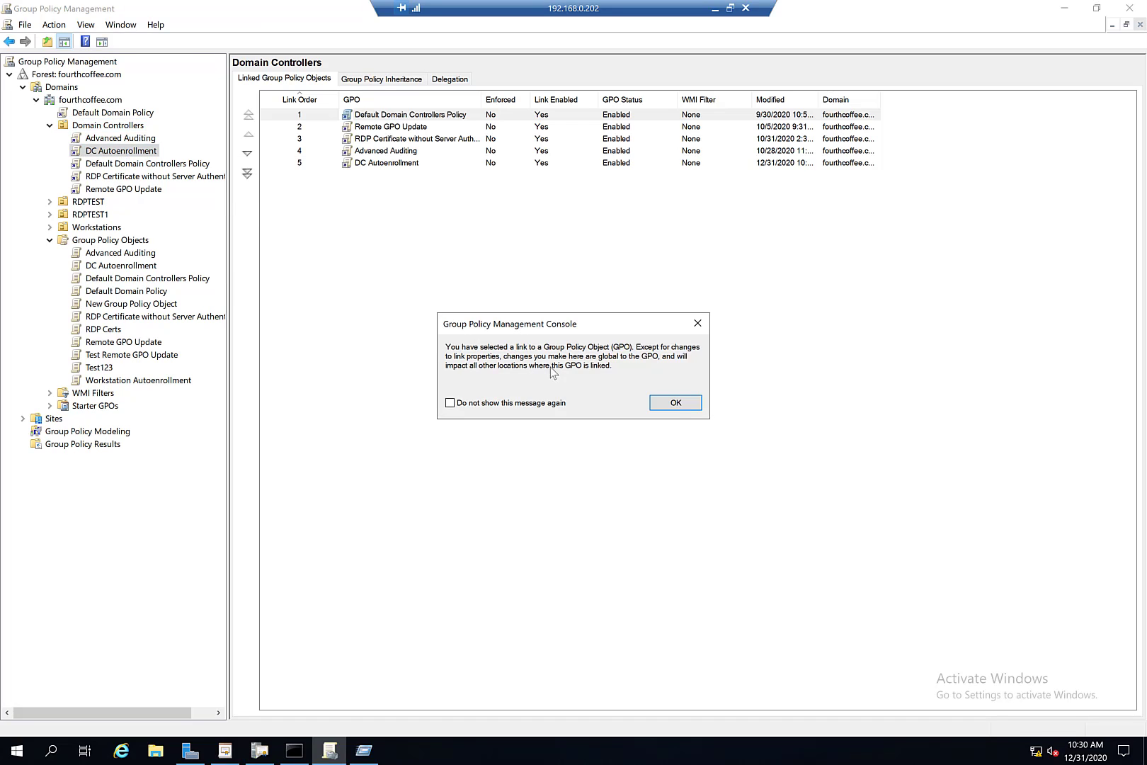
left_click(675, 403)
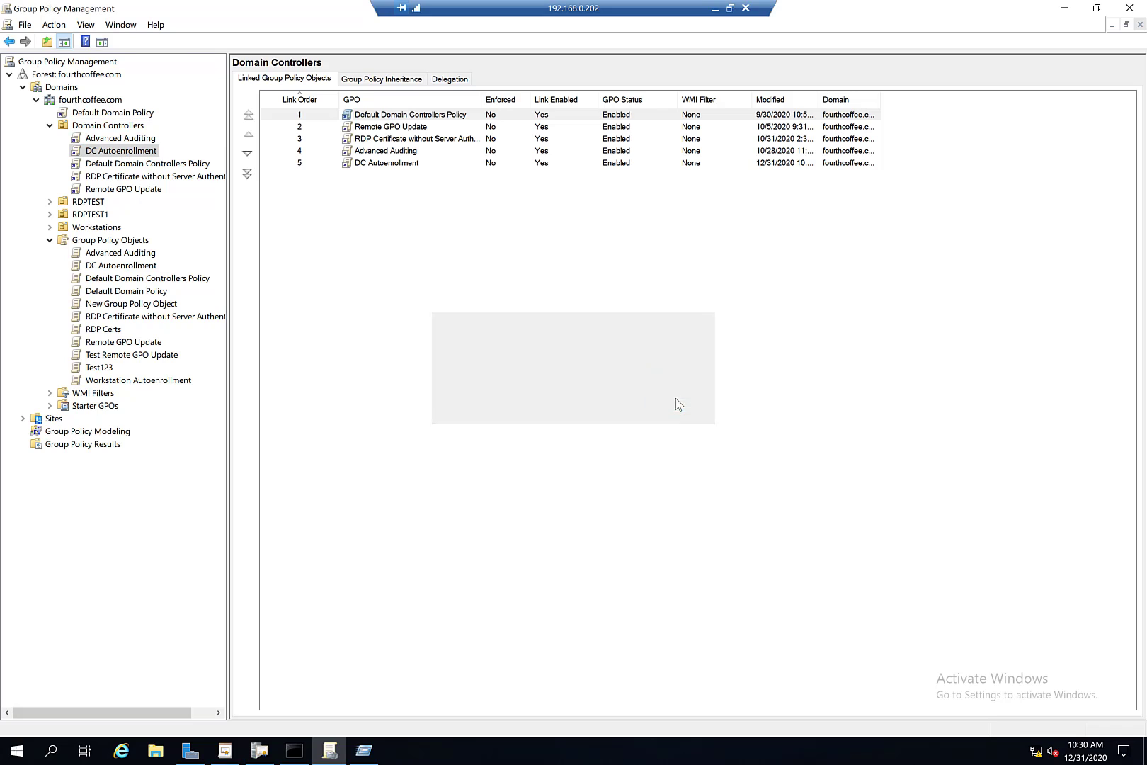
Edit DC Autoenrollment and open its Public Key Policies auto-enrollment settings
right_click(151, 151)
left_click(170, 164)
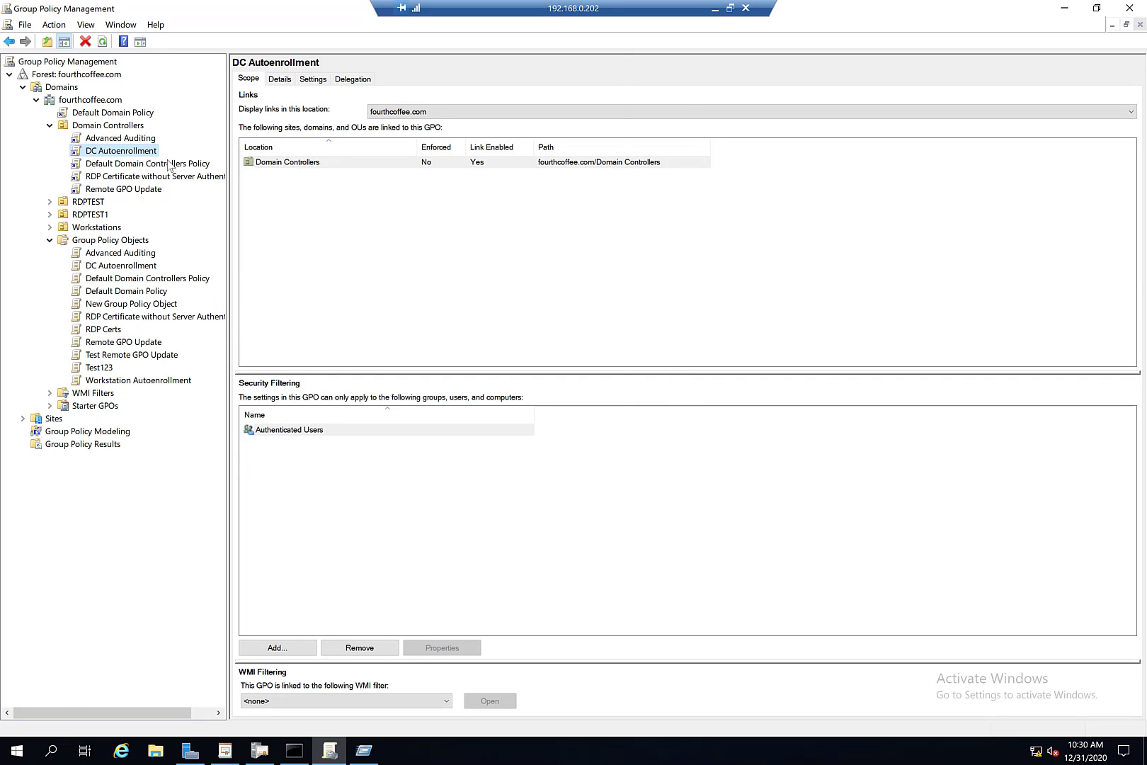
left_click(88, 147)
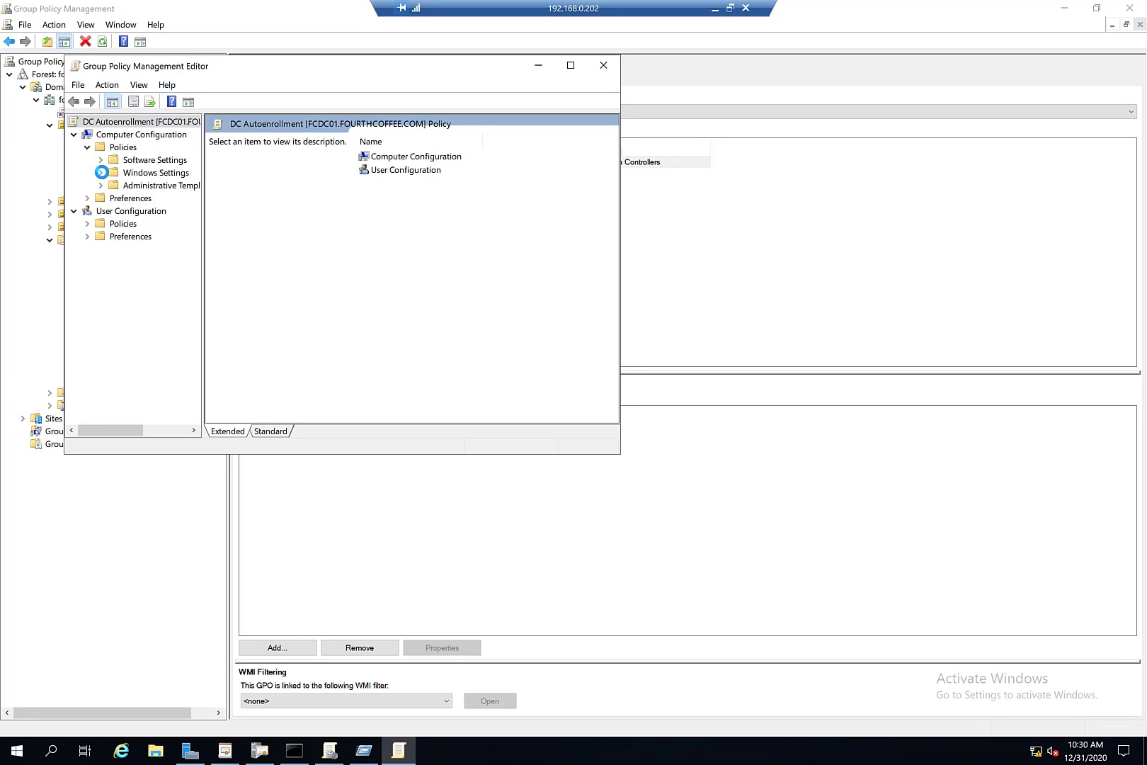
left_click(101, 172)
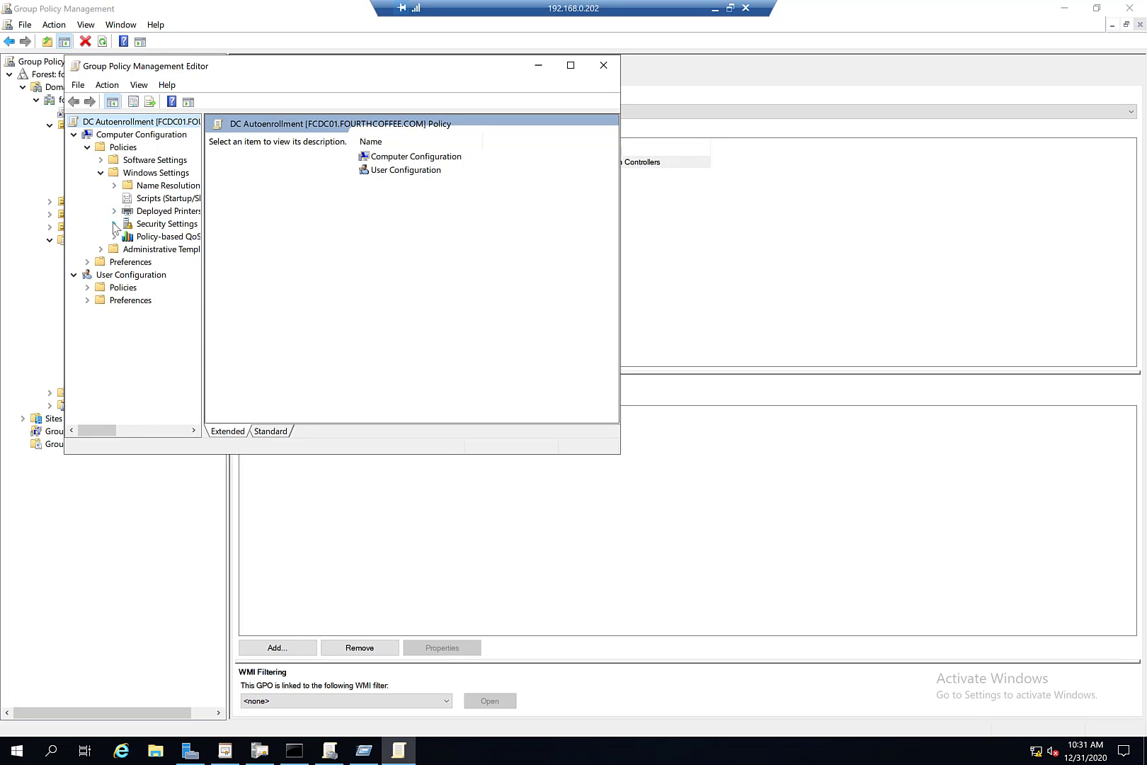
left_click(114, 224)
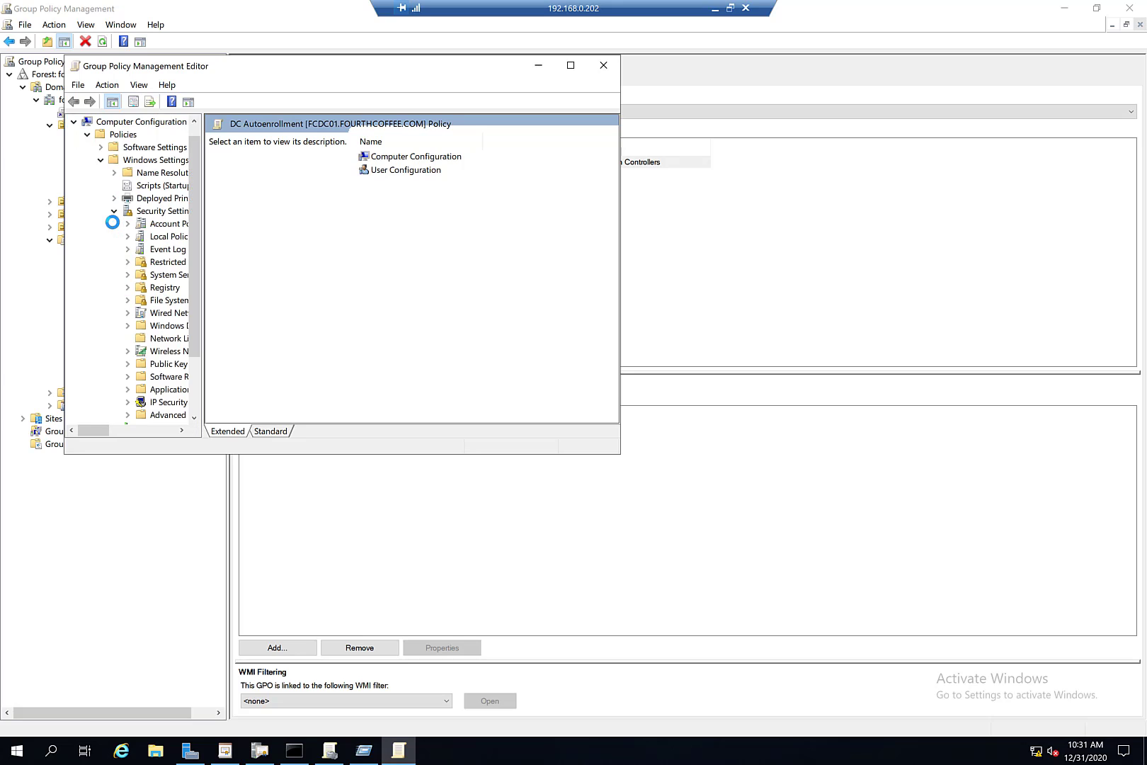
double_click(155, 364)
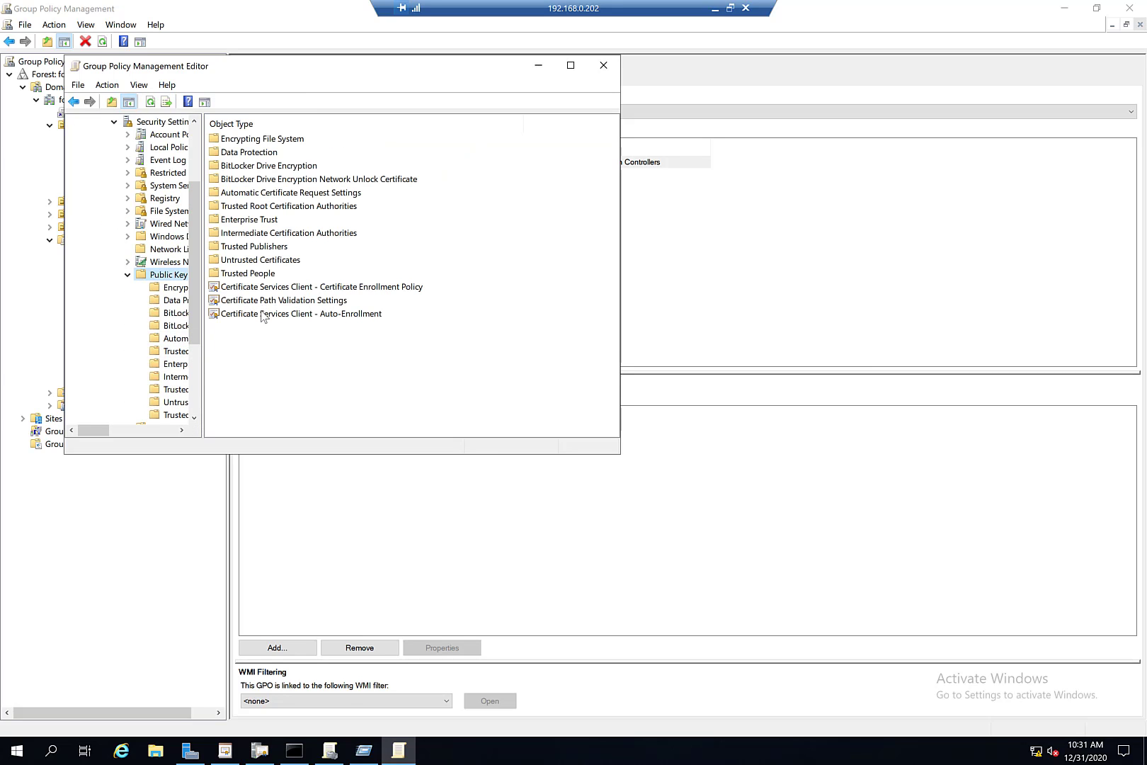
double_click(262, 314)
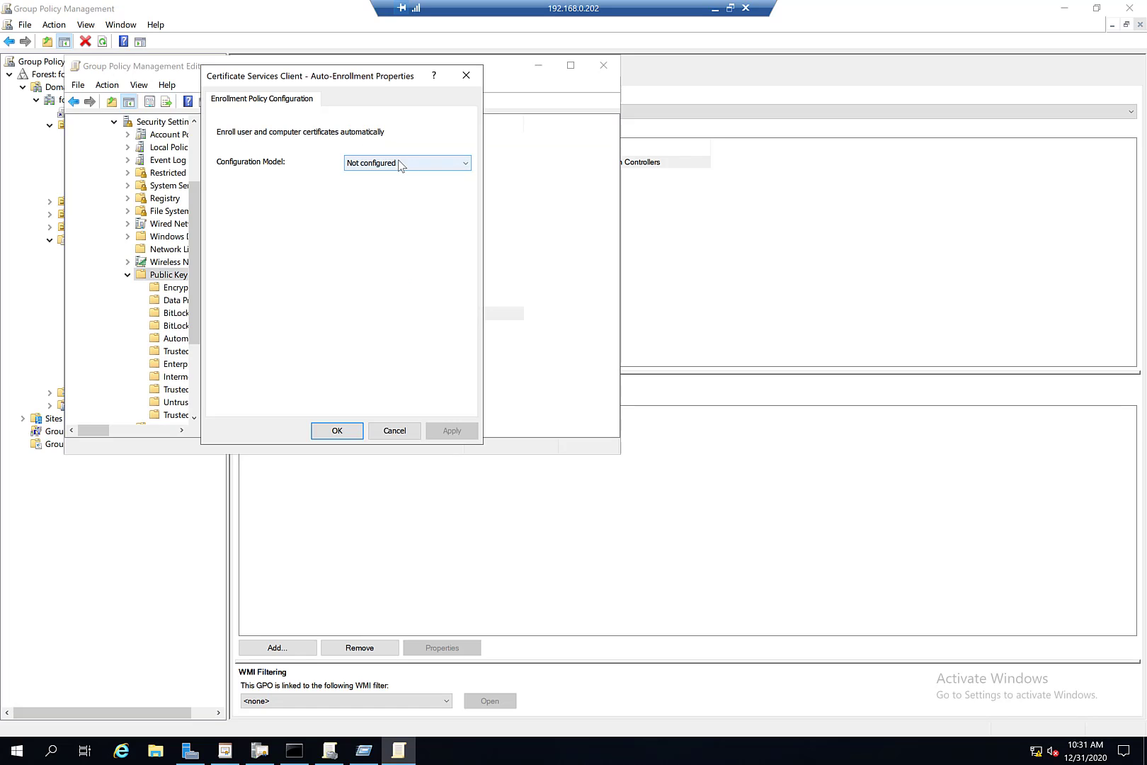
Set auto-enrollment to Enabled with renewal of expired certificates, save, and close the editor
left_click(400, 163)
left_click(384, 186)
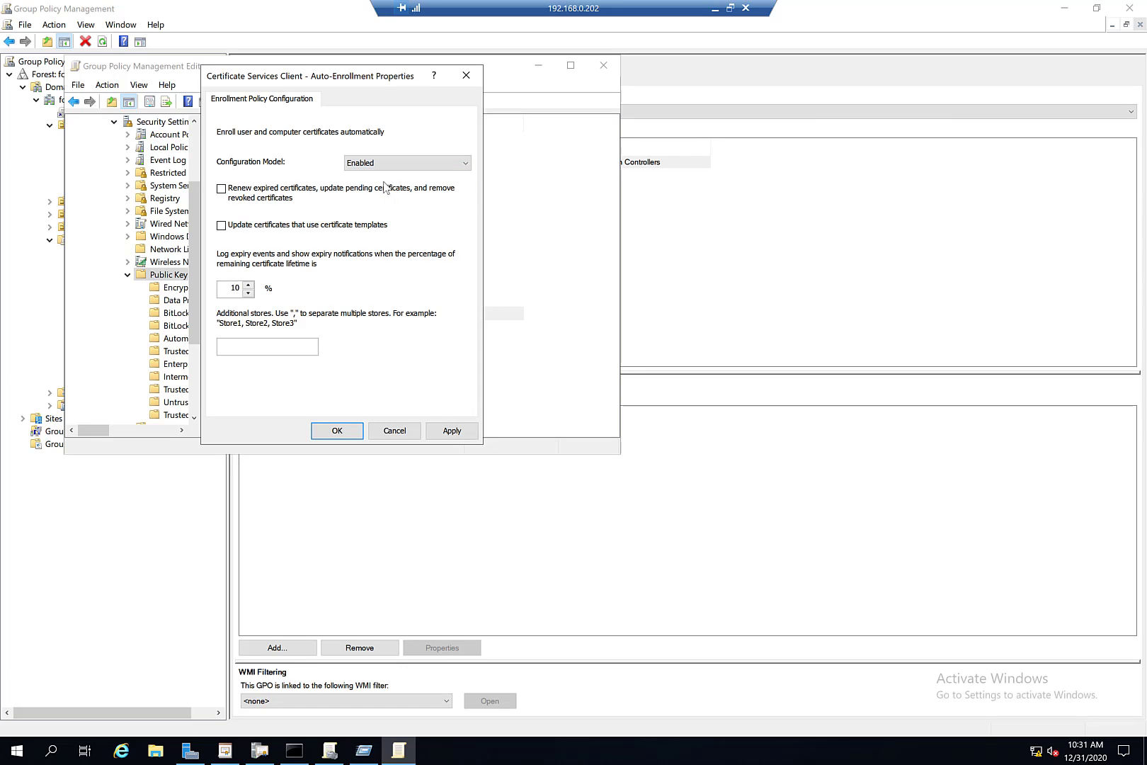
left_click(282, 191)
left_click(336, 430)
left_click(602, 66)
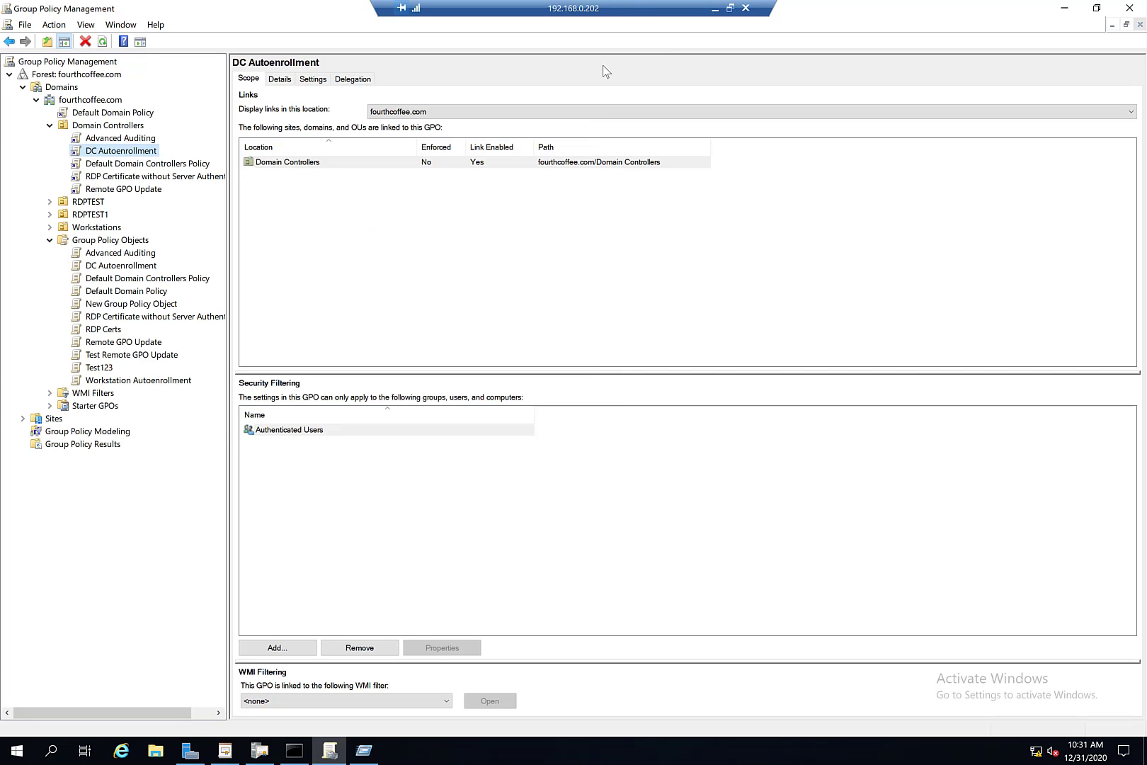
left_click(712, 7)
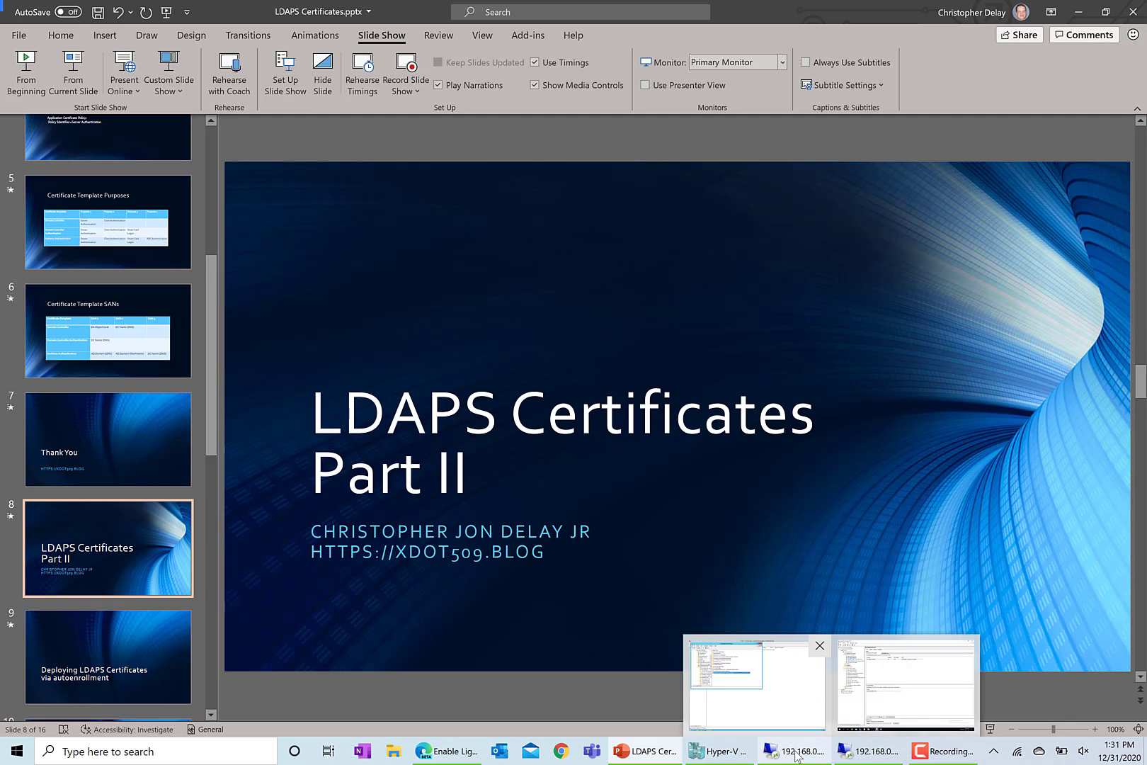
Run gpupdate /force from a Command Prompt on the domain controller
left_click(796, 753)
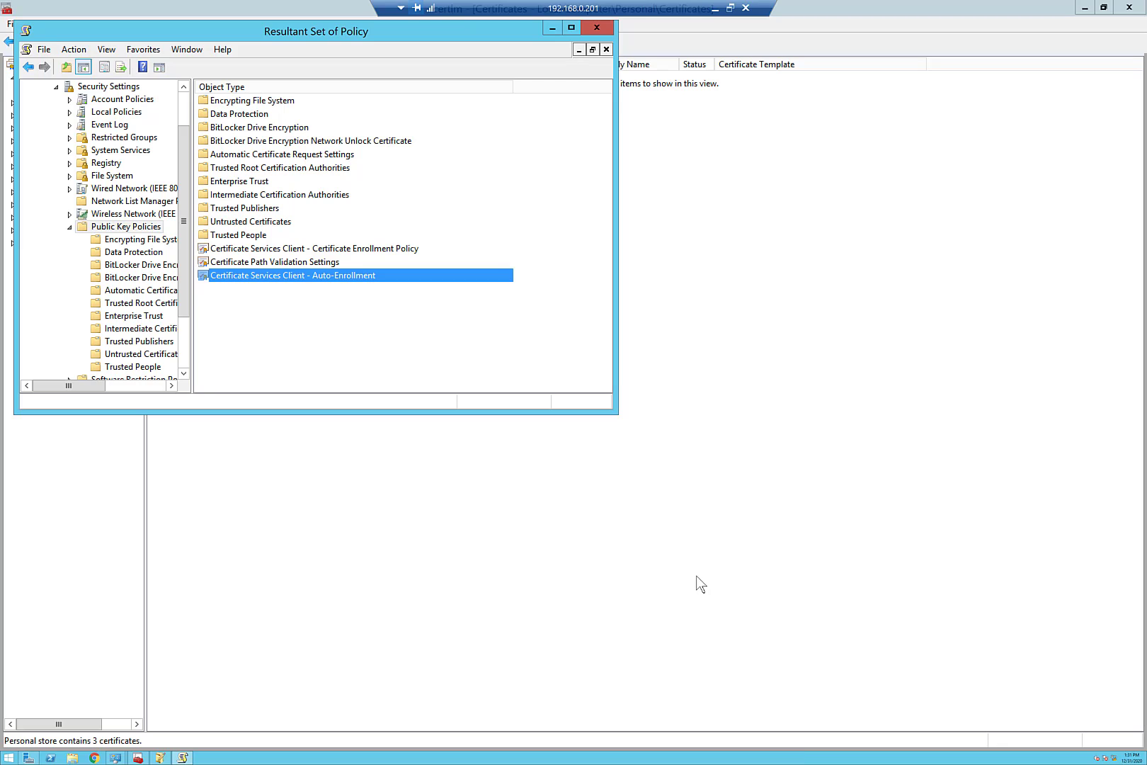
key("super+r")
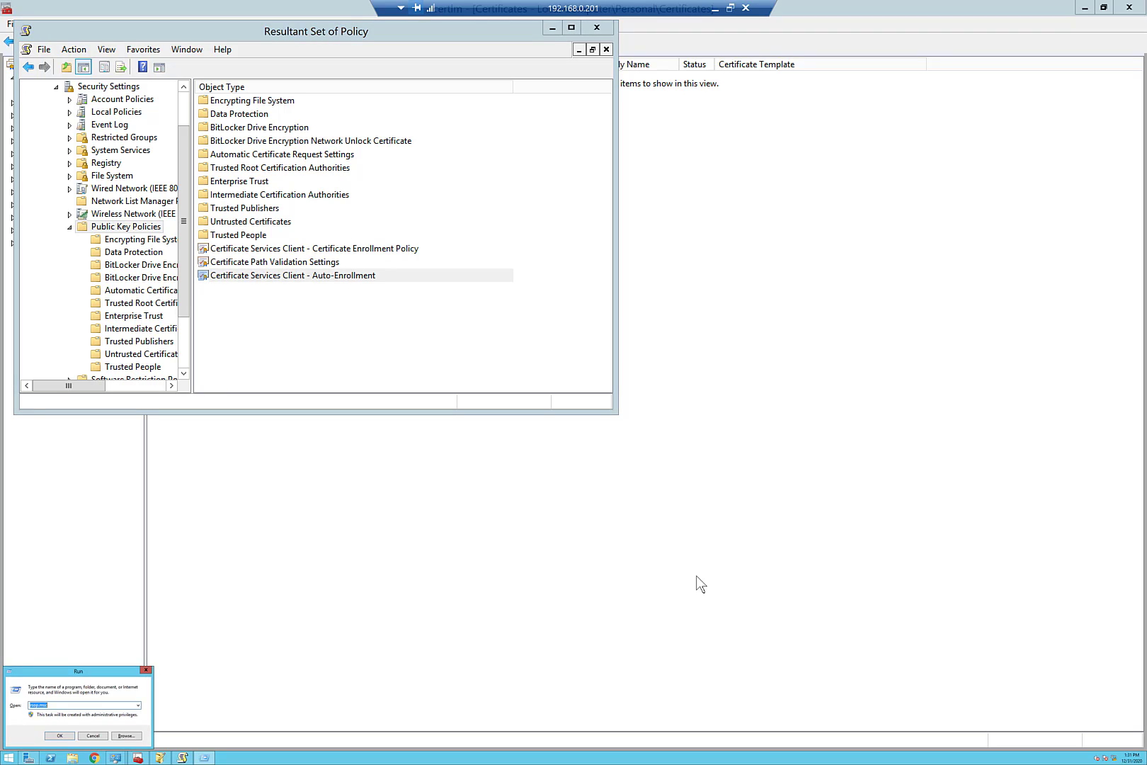
type("cmd")
key("Return")
type("go")
key("BackSpace")
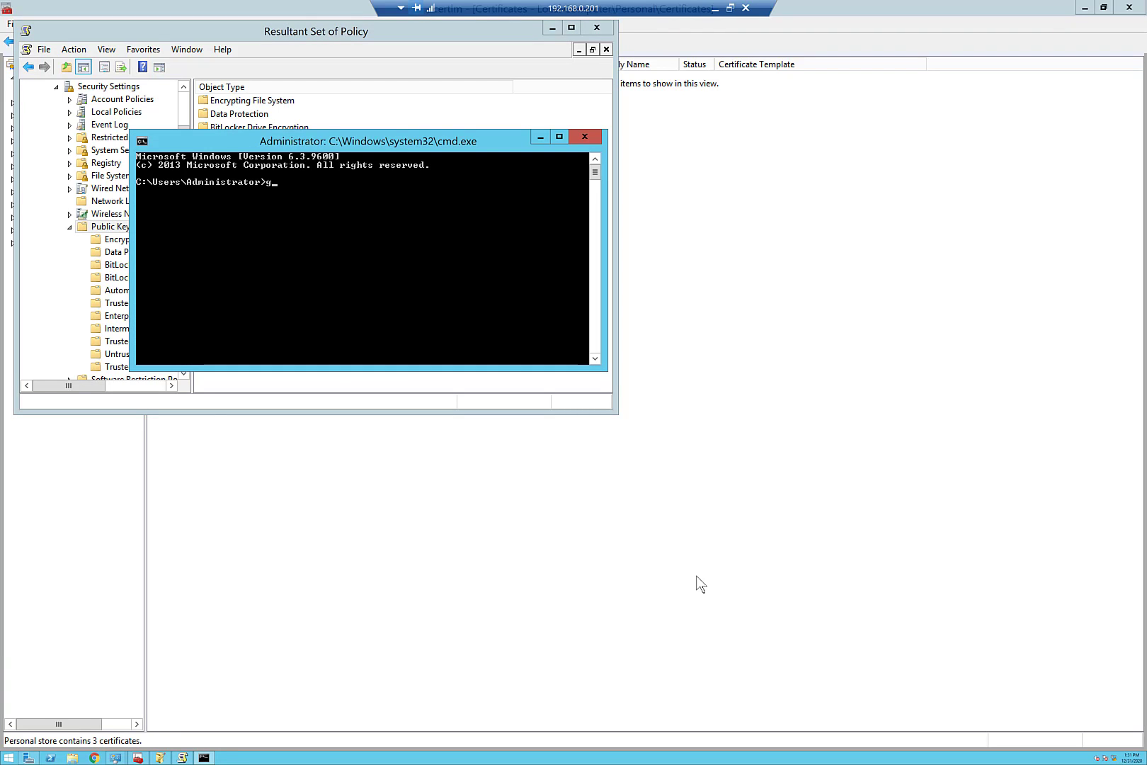
type("oyo")
type("d")
key("BackSpace")
key("BackSpace")
key("BackSpace")
key("BackSpace")
type("pupdate")
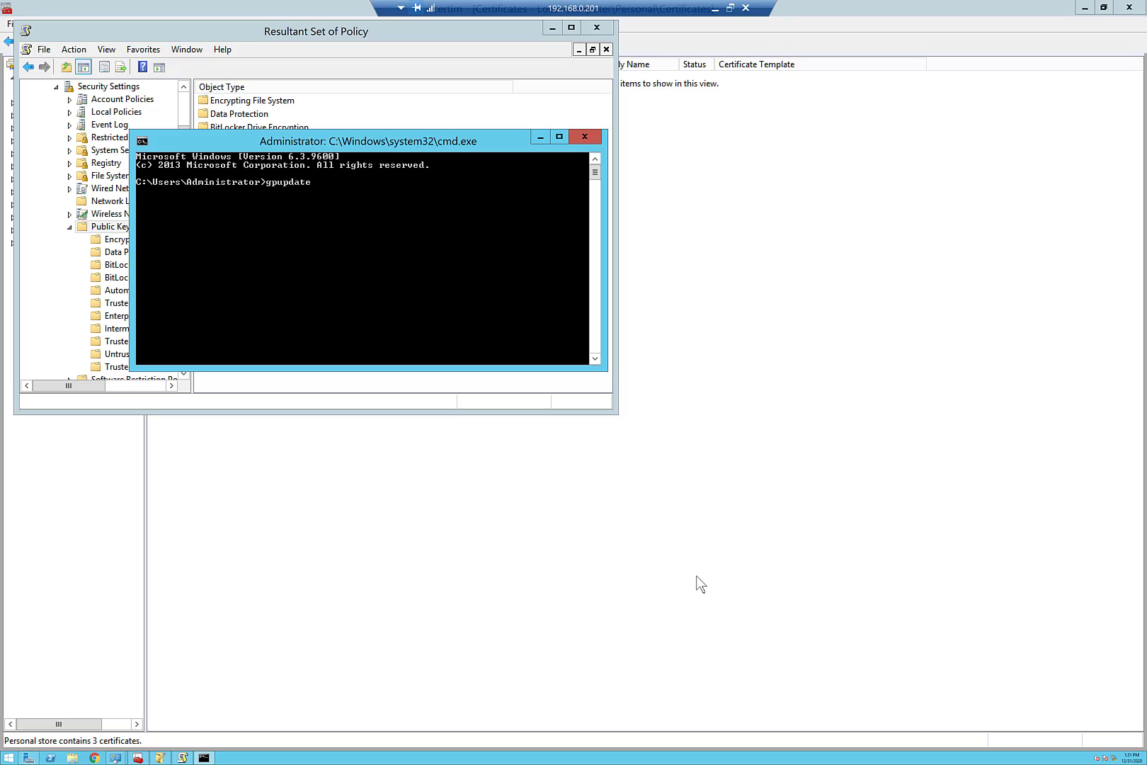
type(" /force")
key("Return")
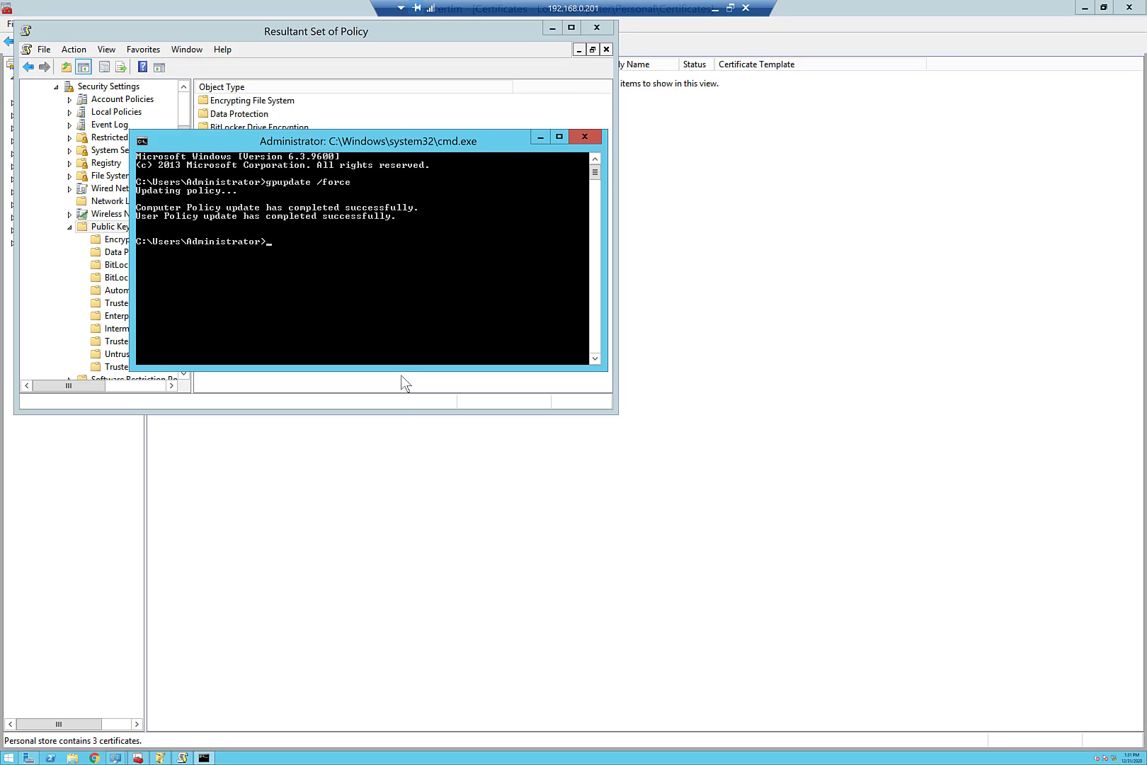
Maximize Resultant Set of Policy and refresh its query results
double_click(175, 29)
left_click(87, 85)
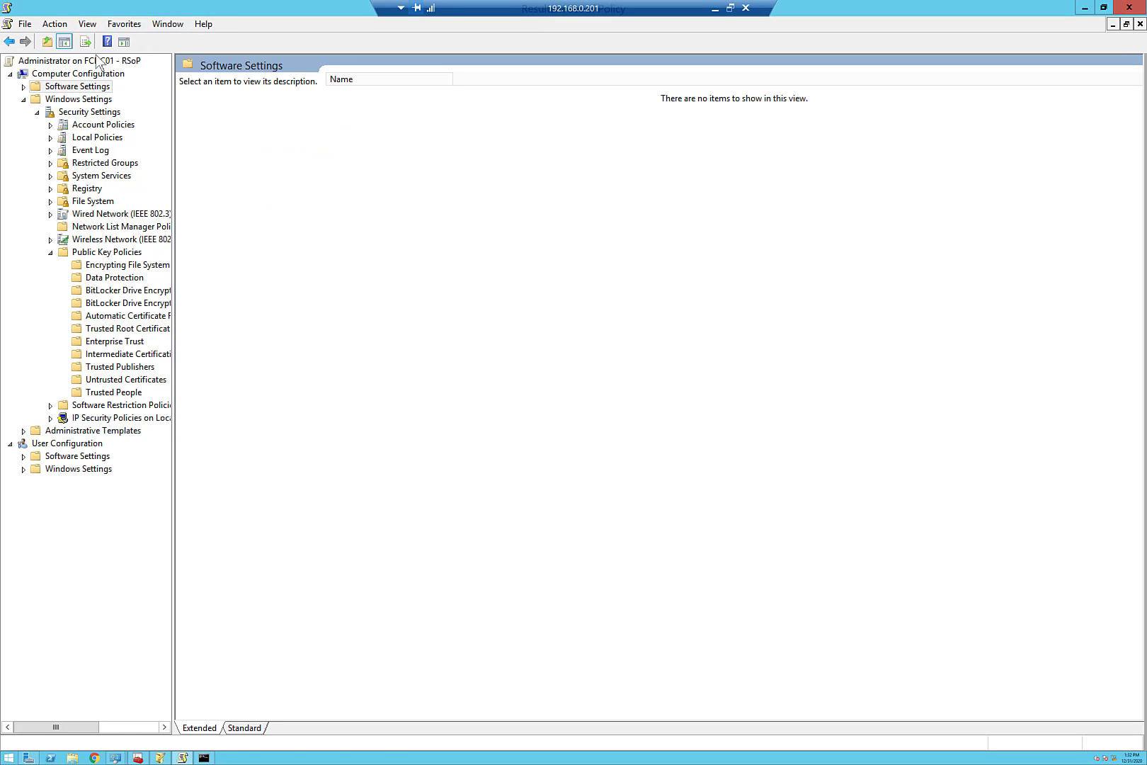
left_click(97, 59)
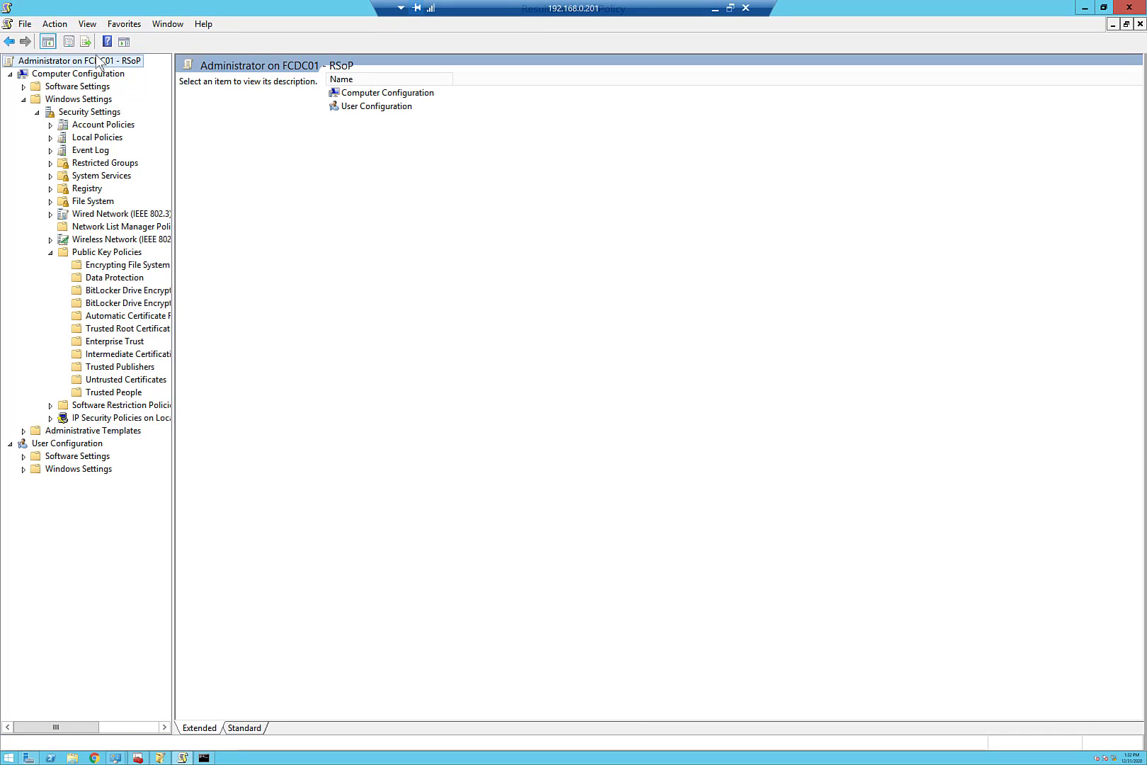
right_click(97, 58)
left_click(138, 80)
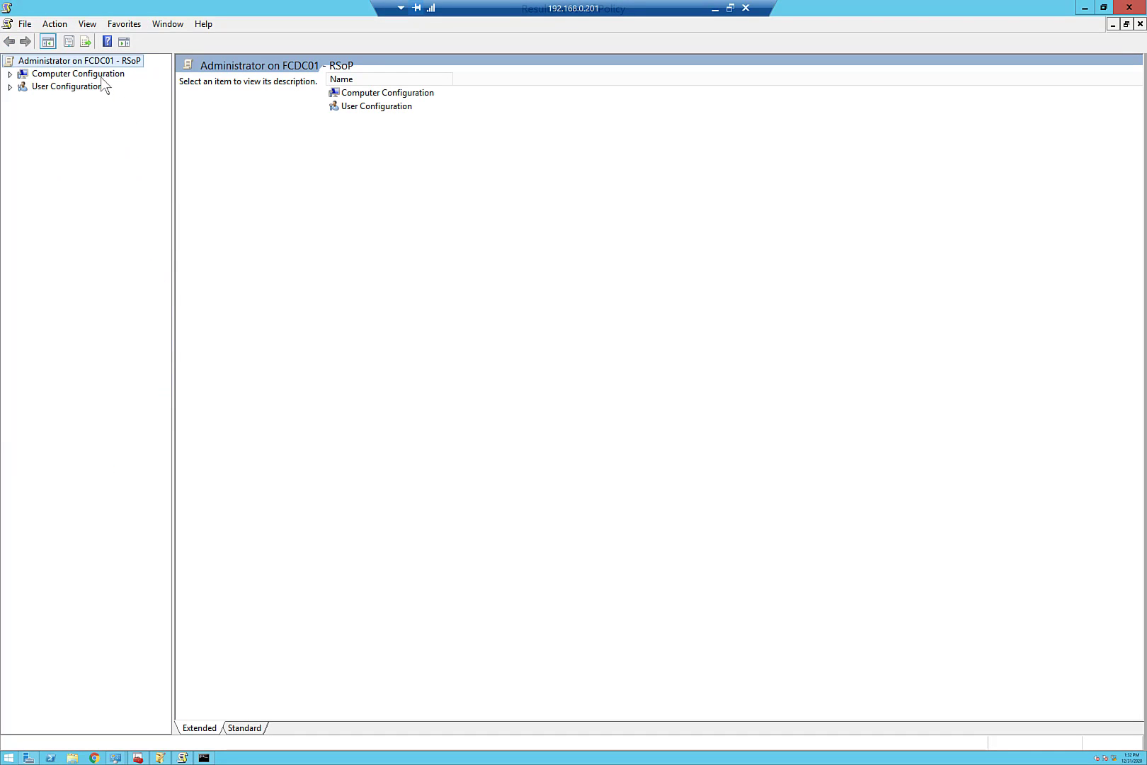
Confirm auto-enrollment is Enabled by DC Autoenrollment, taking precedence over Local Group Policy
double_click(102, 78)
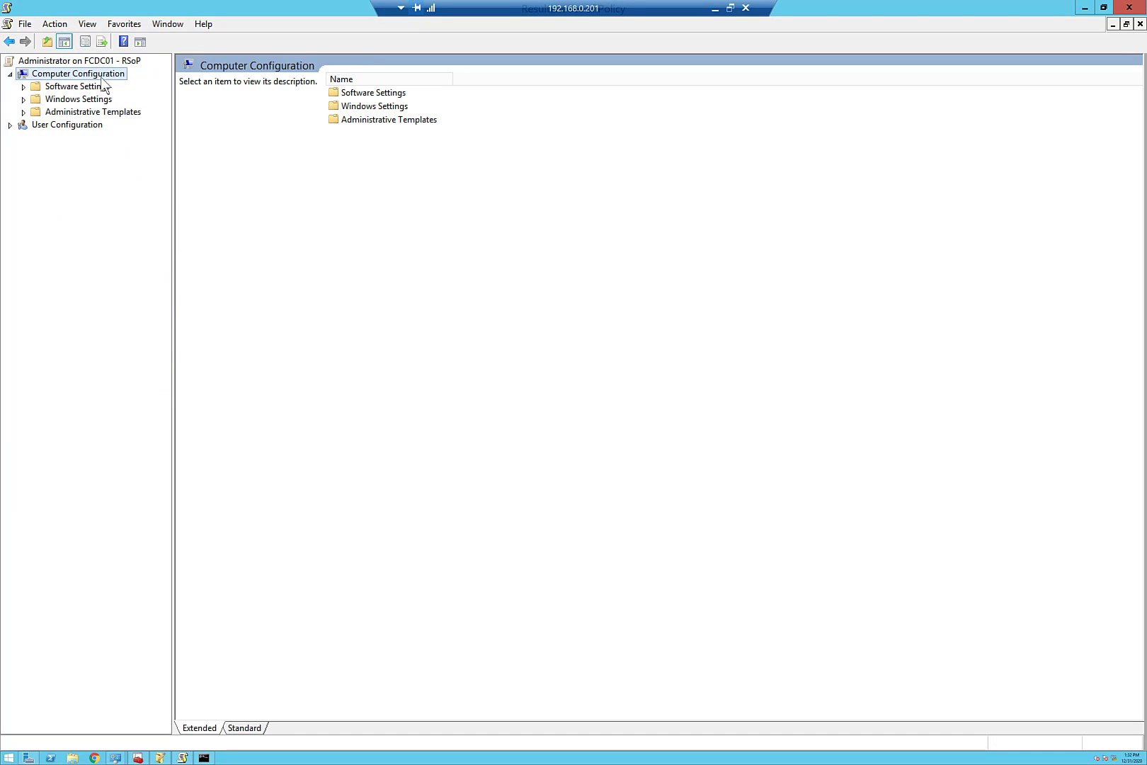
double_click(93, 100)
double_click(94, 112)
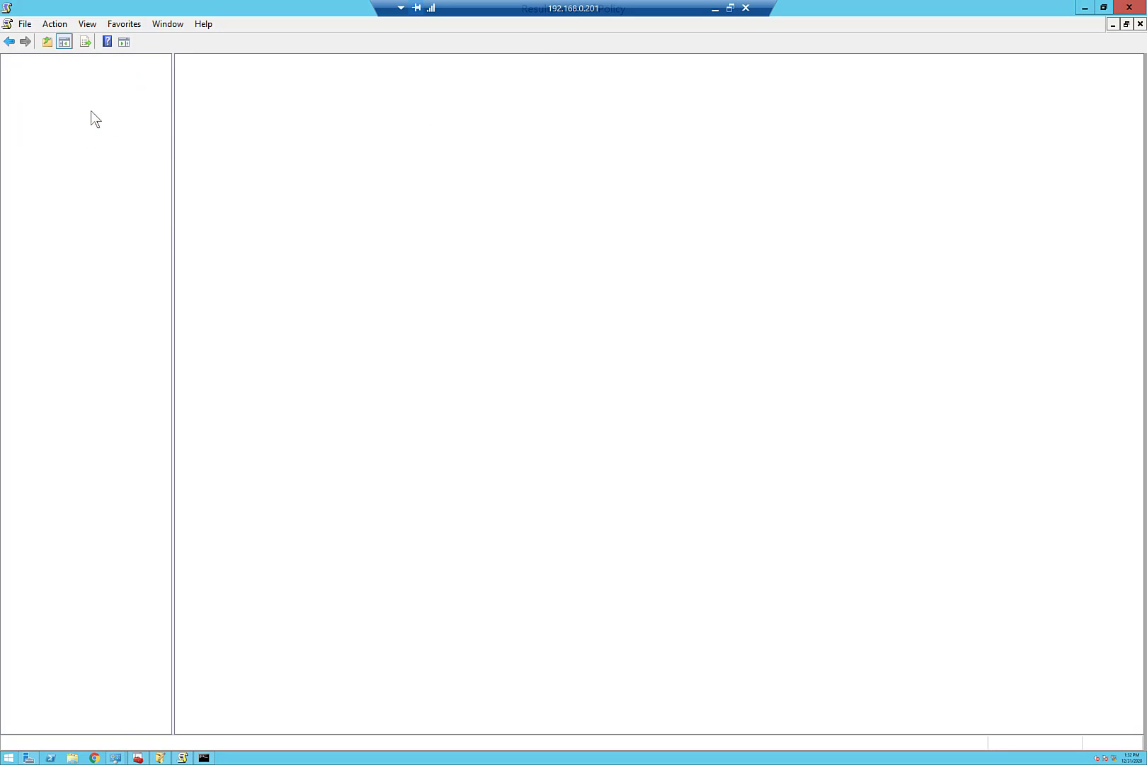
double_click(109, 252)
double_click(225, 252)
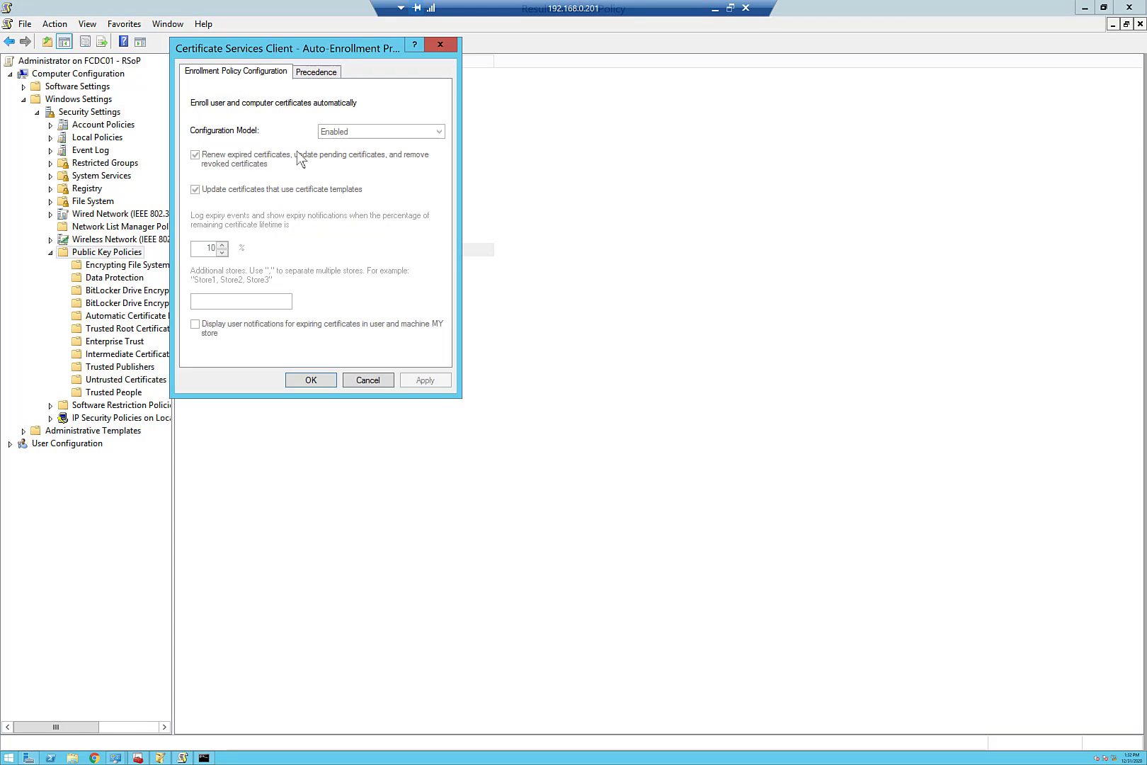
left_click(315, 74)
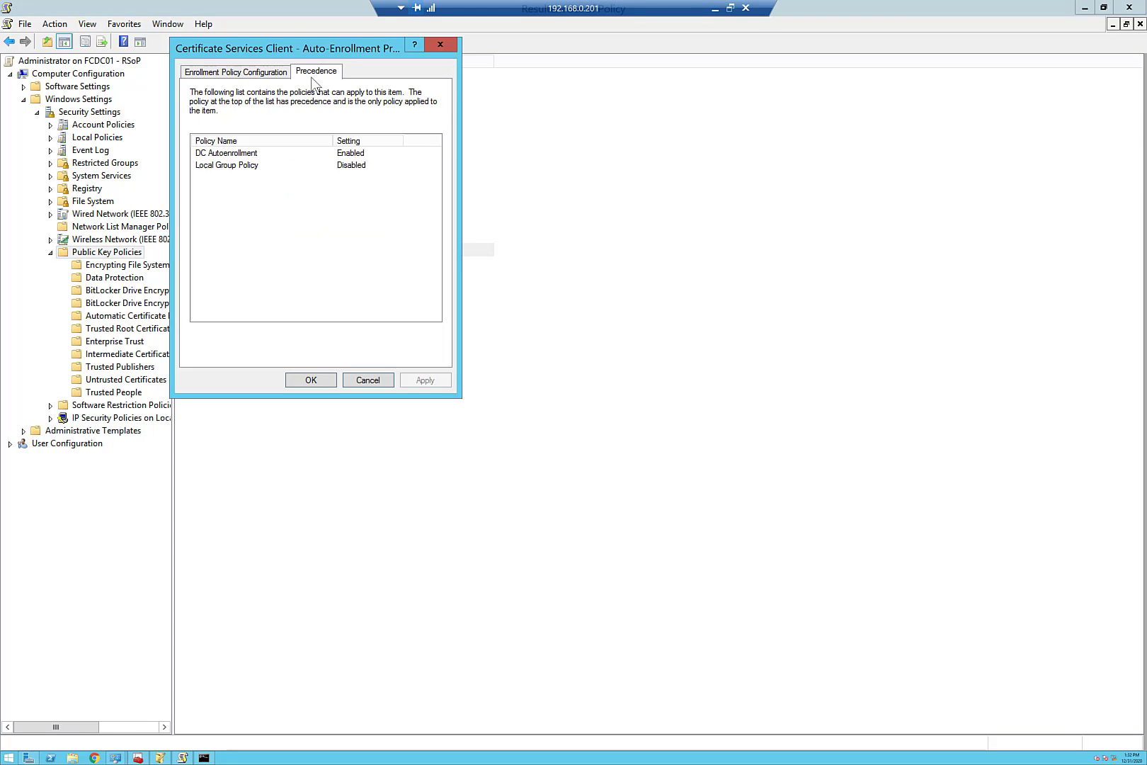
left_click(245, 155)
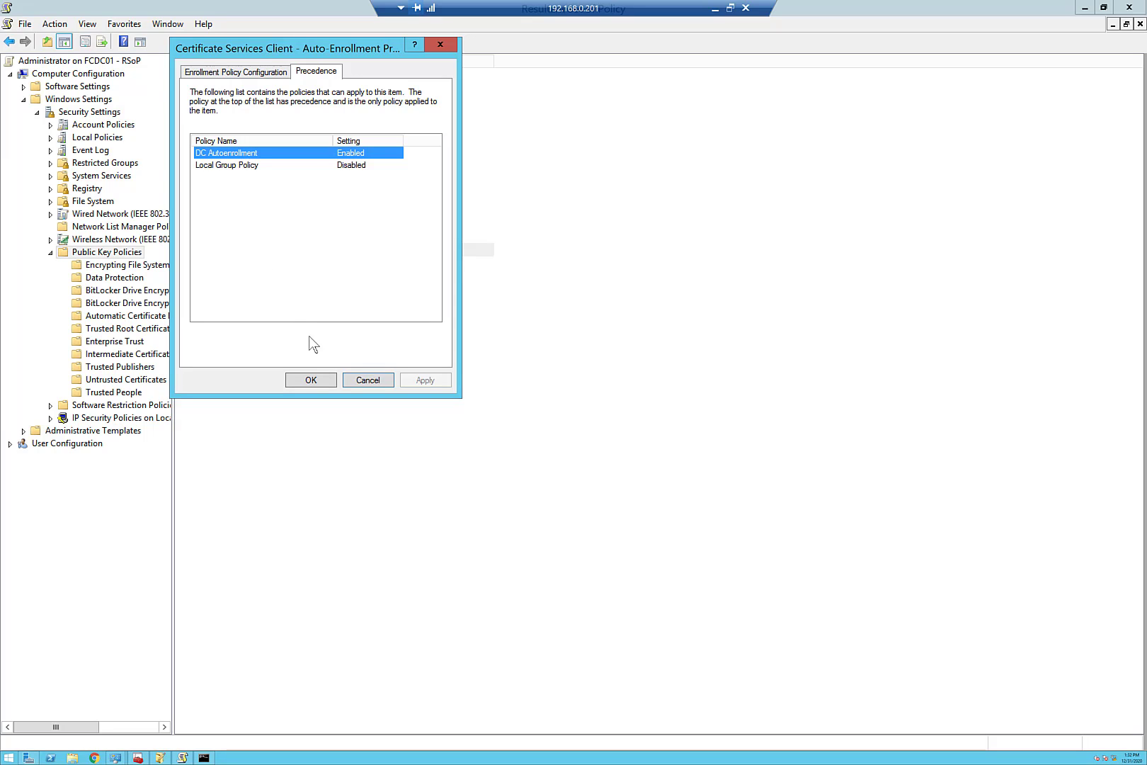
left_click(312, 380)
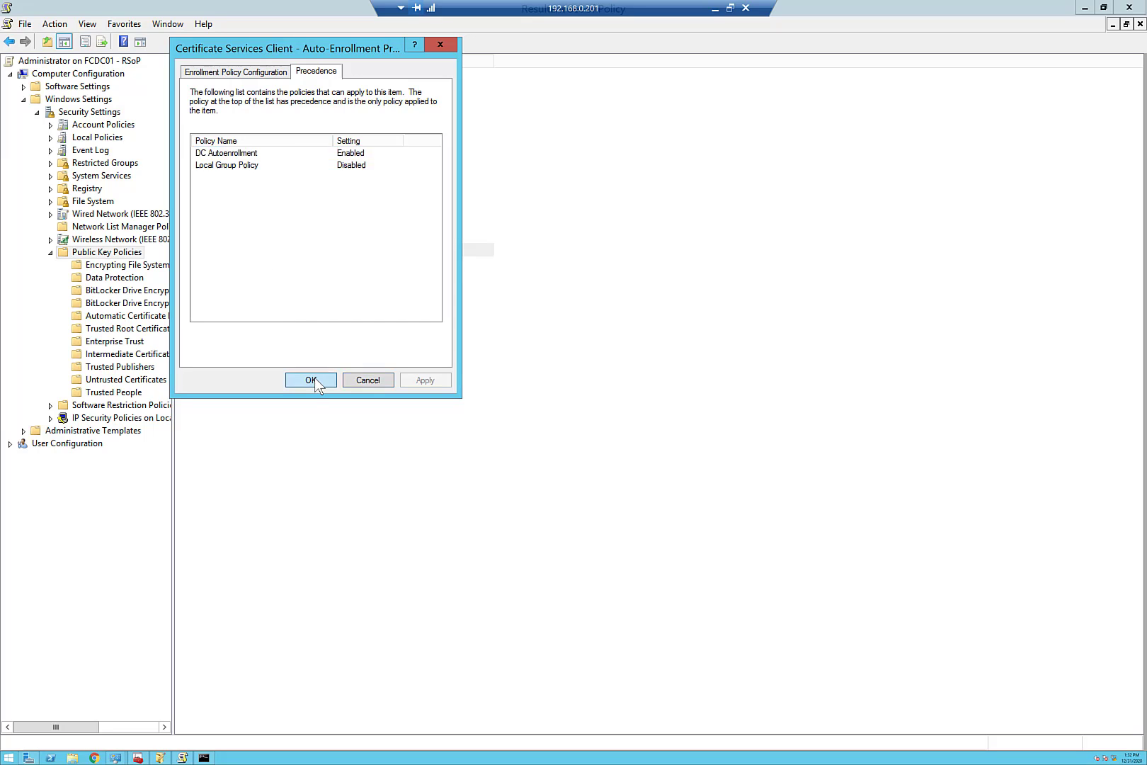
Duplicate the Kerberos Authentication template in the Certificate Templates Console
left_click(715, 9)
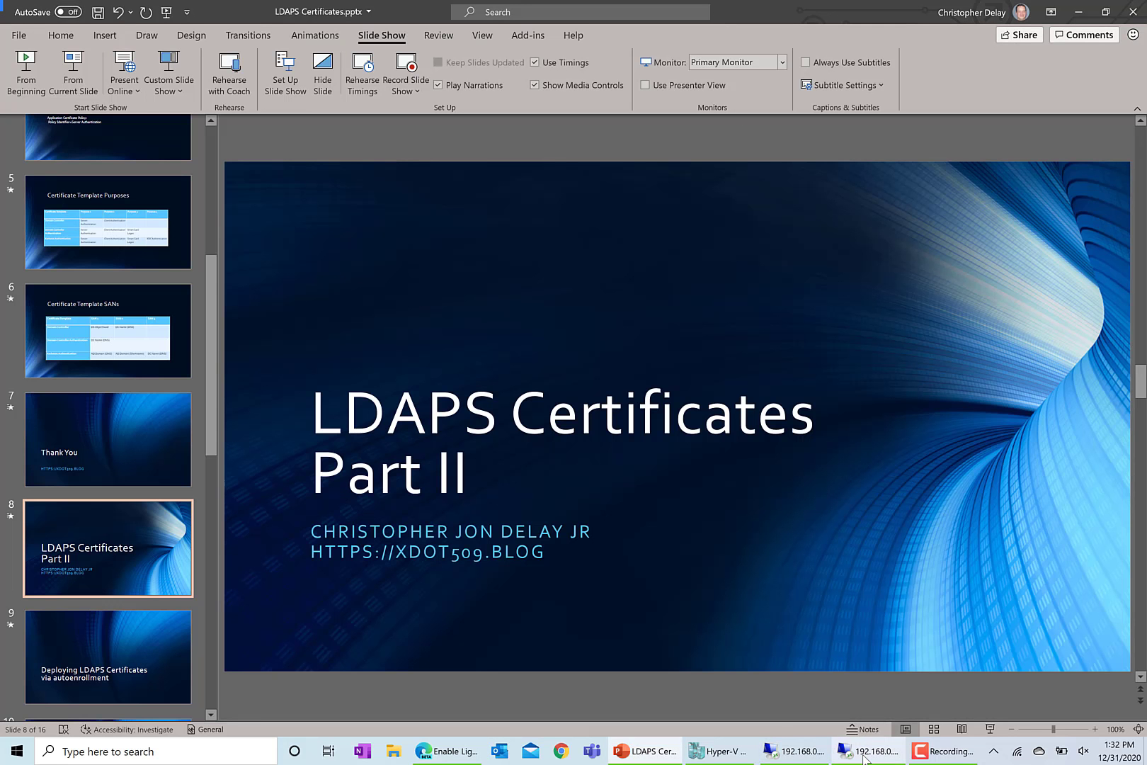
left_click(865, 750)
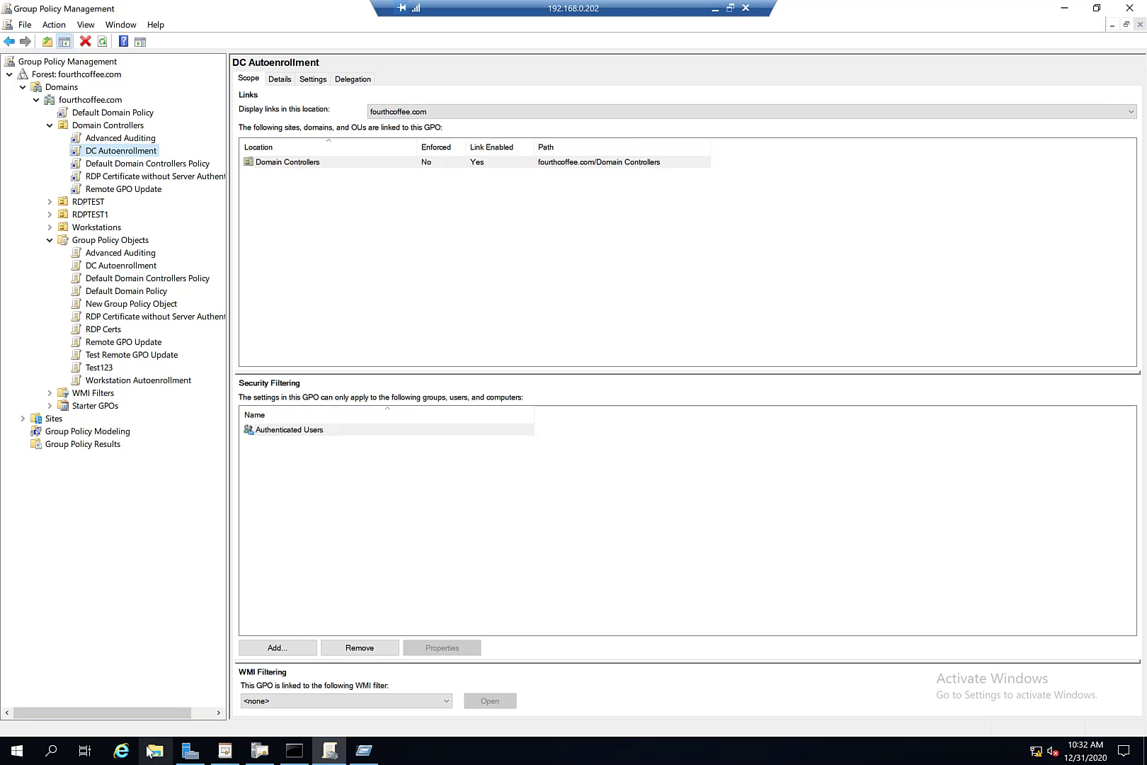
left_click(229, 753)
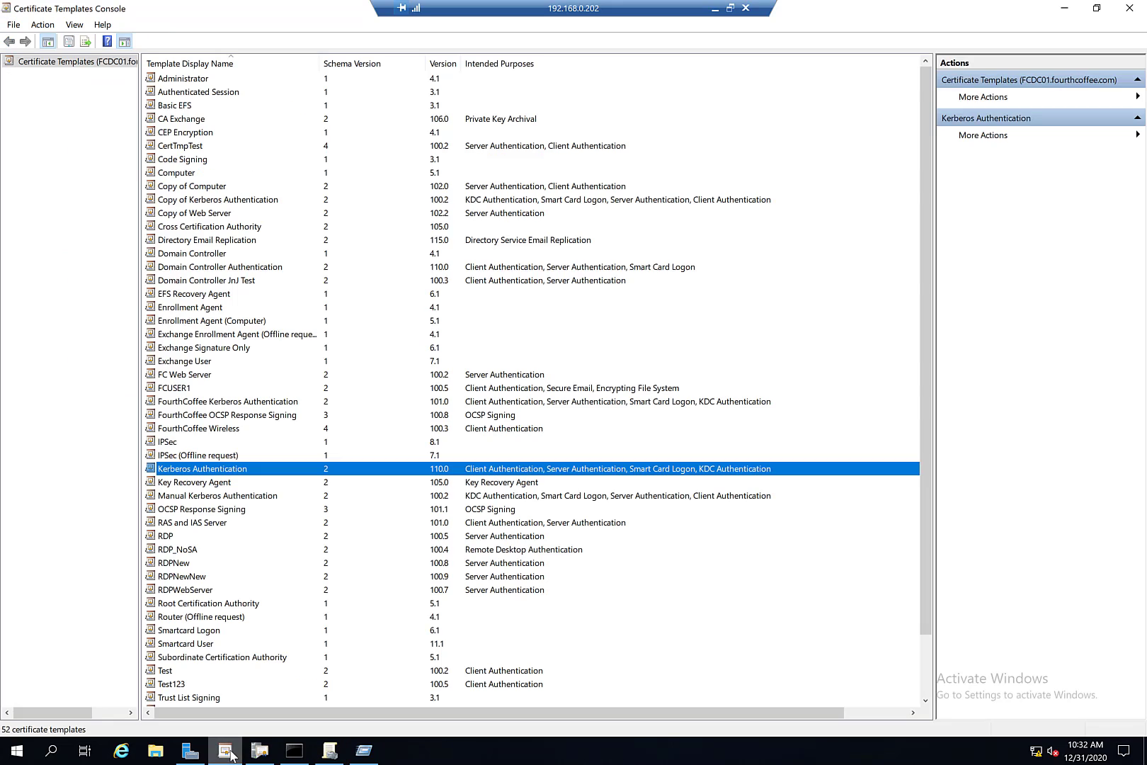
right_click(276, 474)
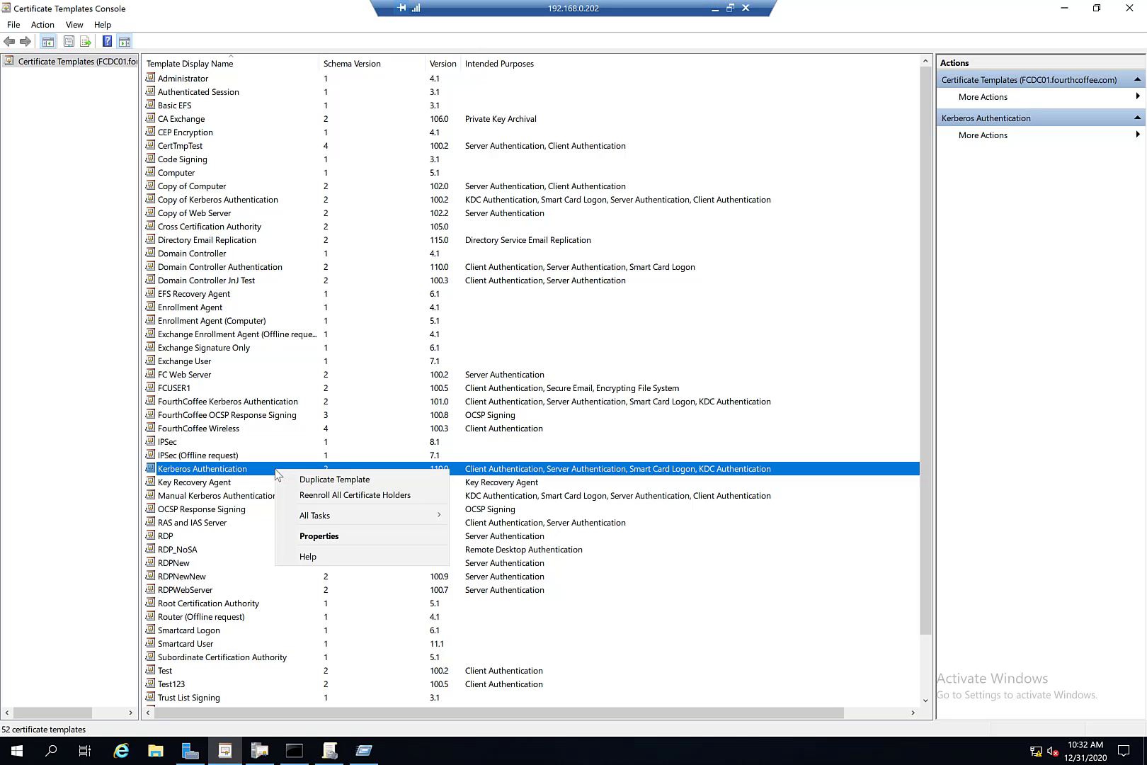
left_click(309, 485)
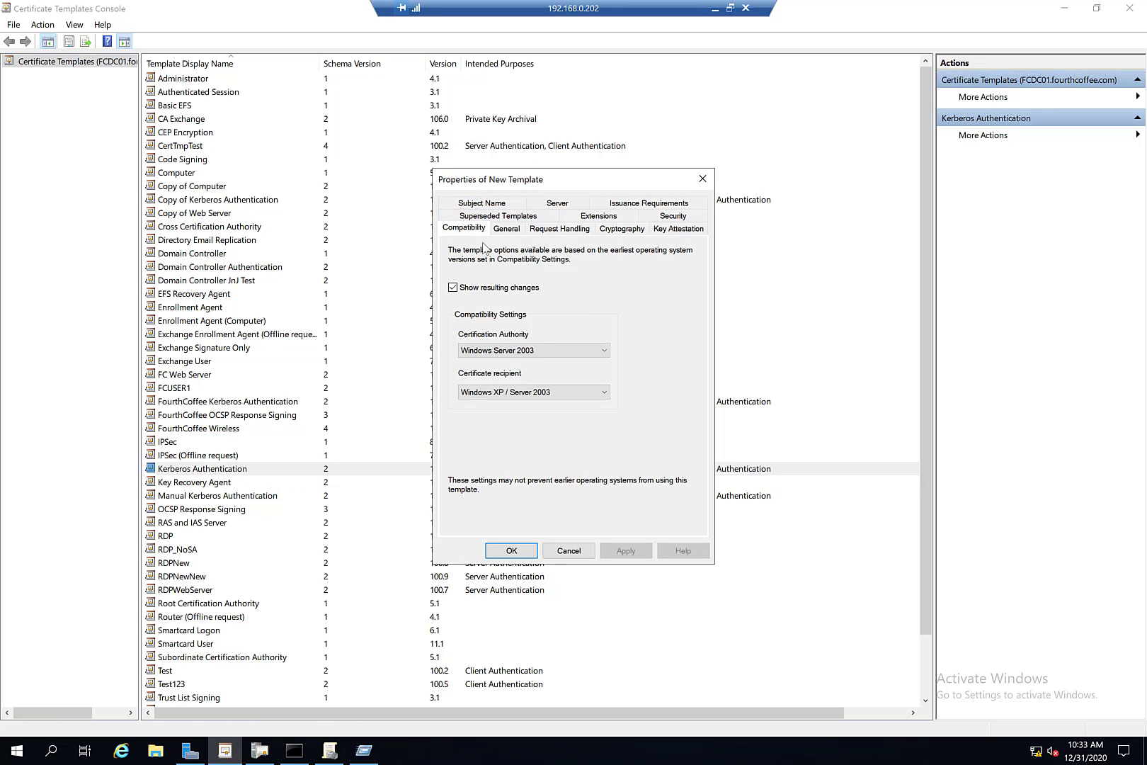
Name the duplicate 'FC Kerberos Authentication' and save the new template
left_click(506, 230)
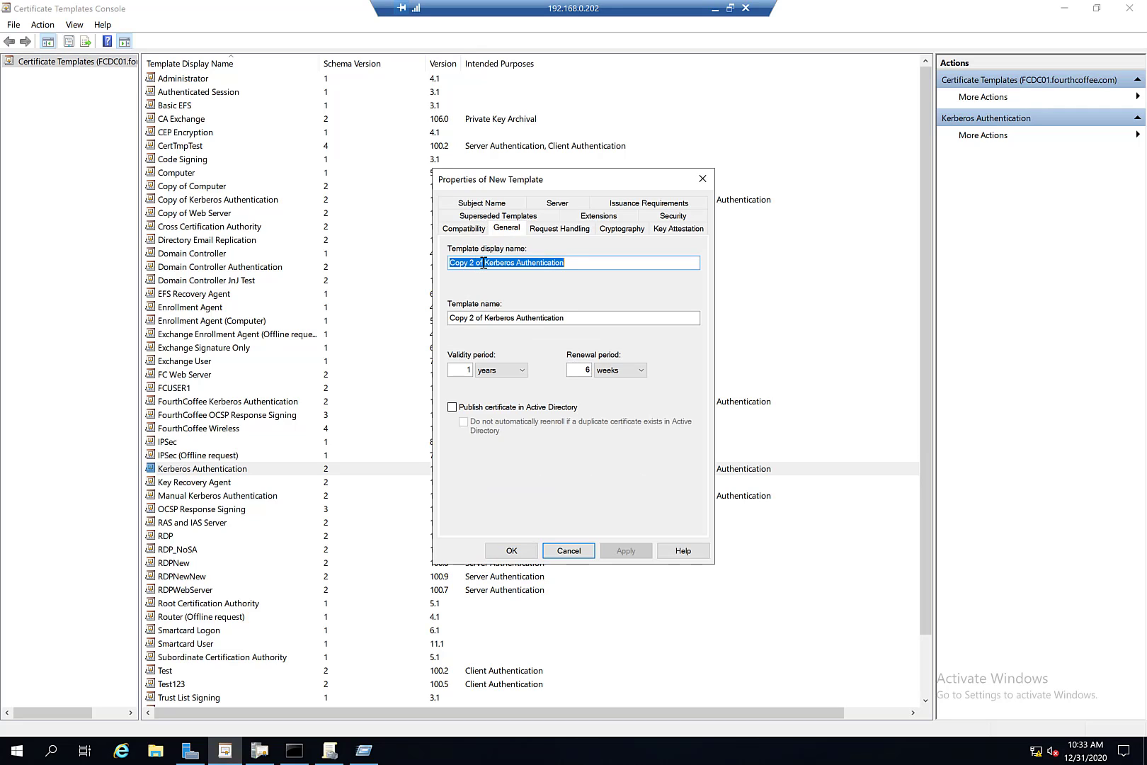
left_click_drag(483, 264, 420, 269)
key("BackSpace")
type("FC")
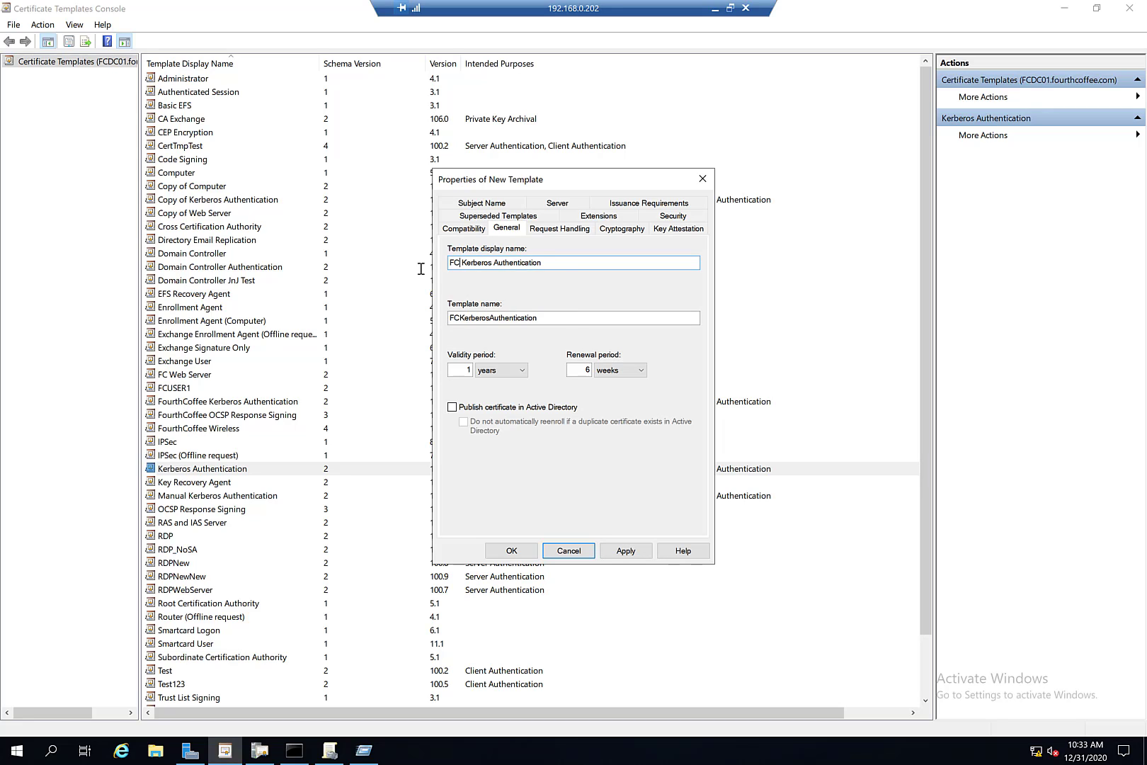
left_click(626, 551)
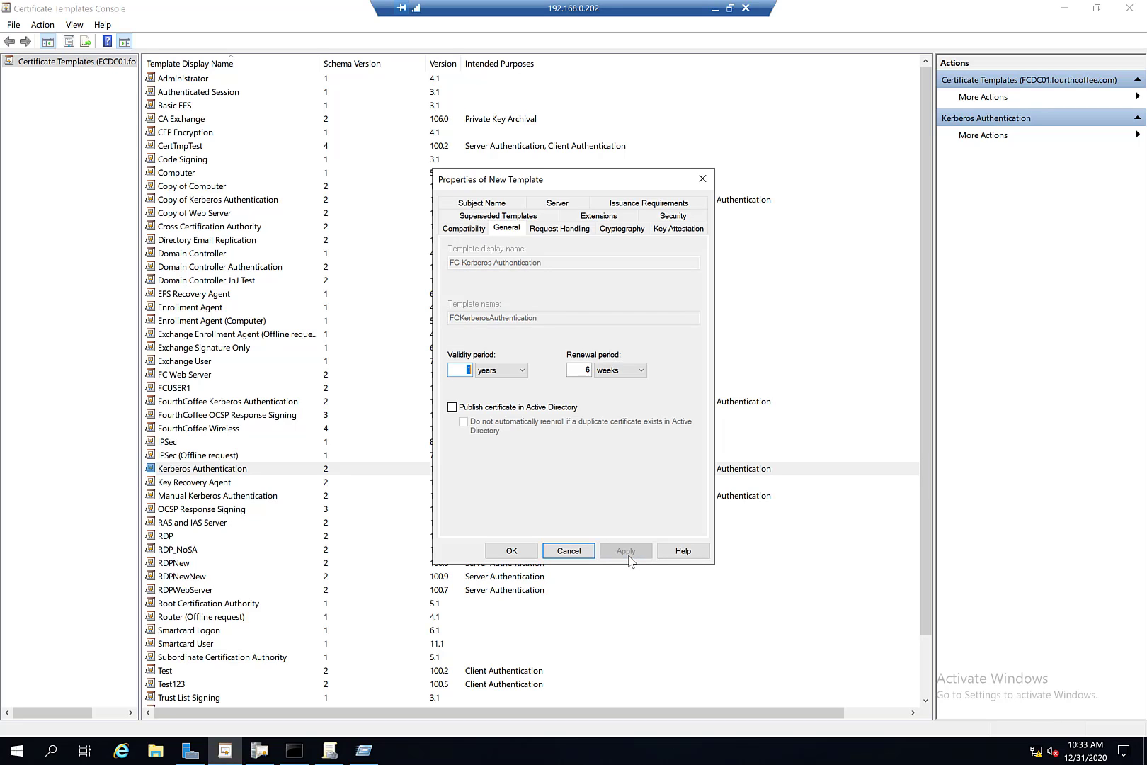
left_click(511, 551)
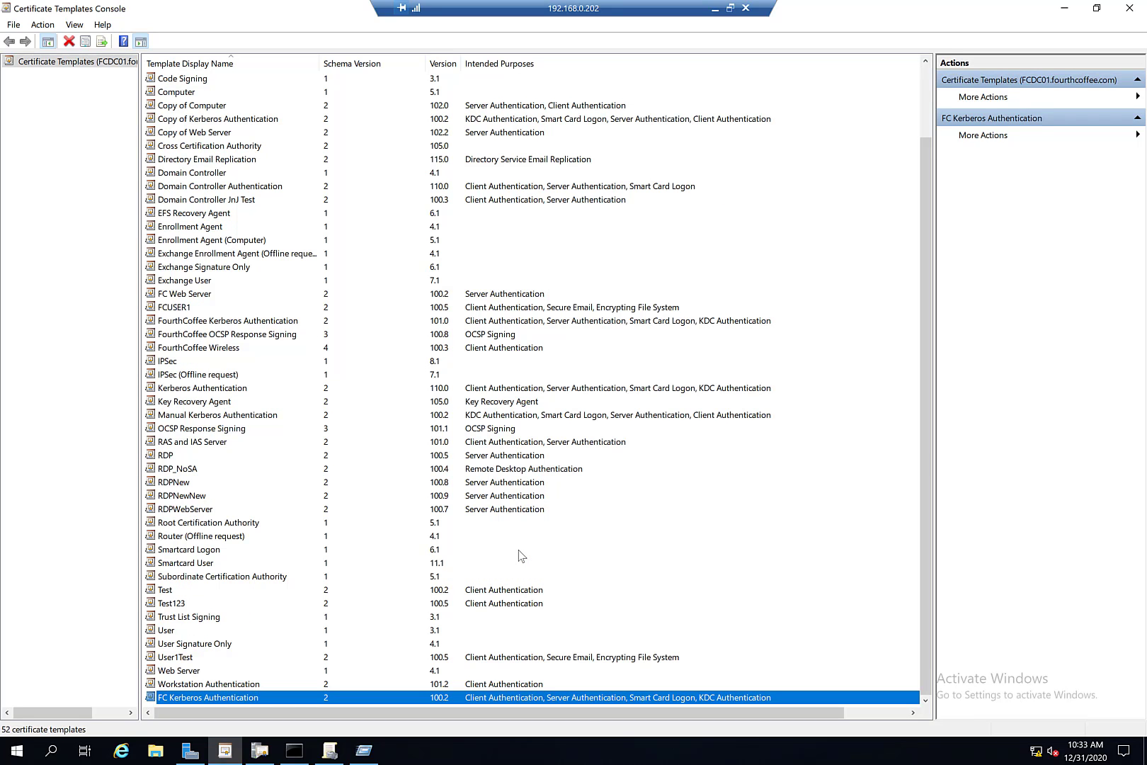
Check Enroll and Autoenroll permissions for Enterprise Read-only, Domain Controllers and Enterprise Domain Controllers groups
double_click(506, 698)
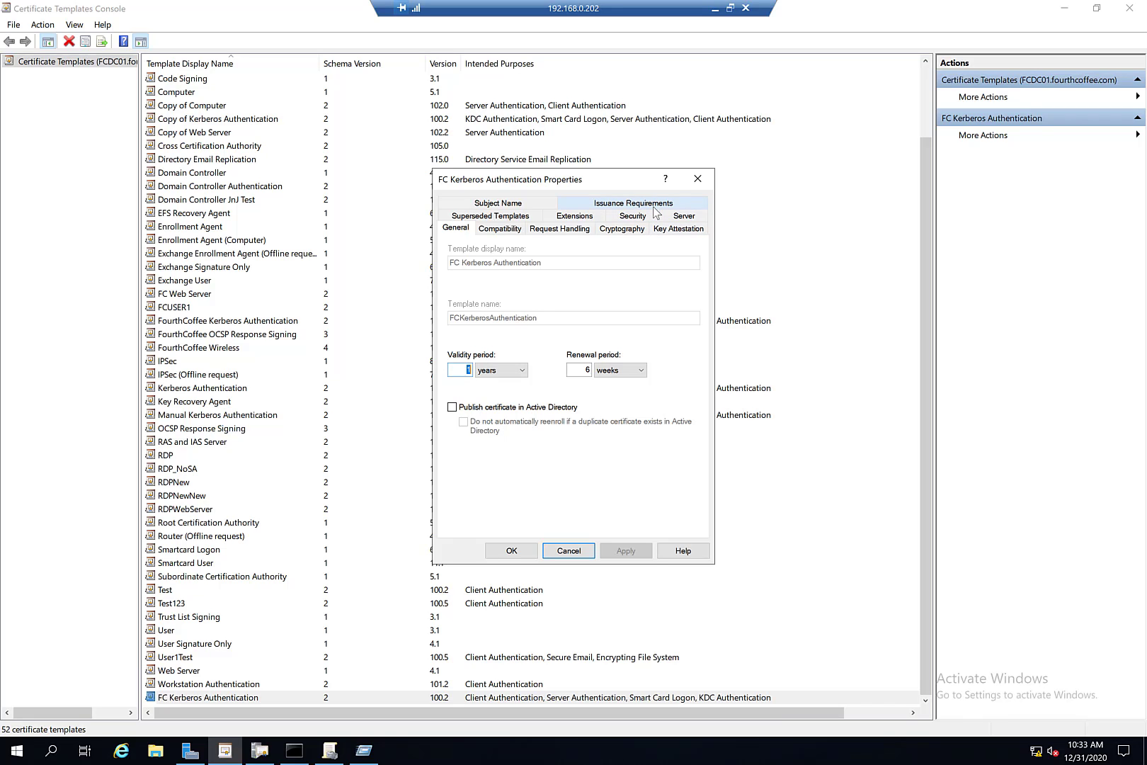
left_click(632, 216)
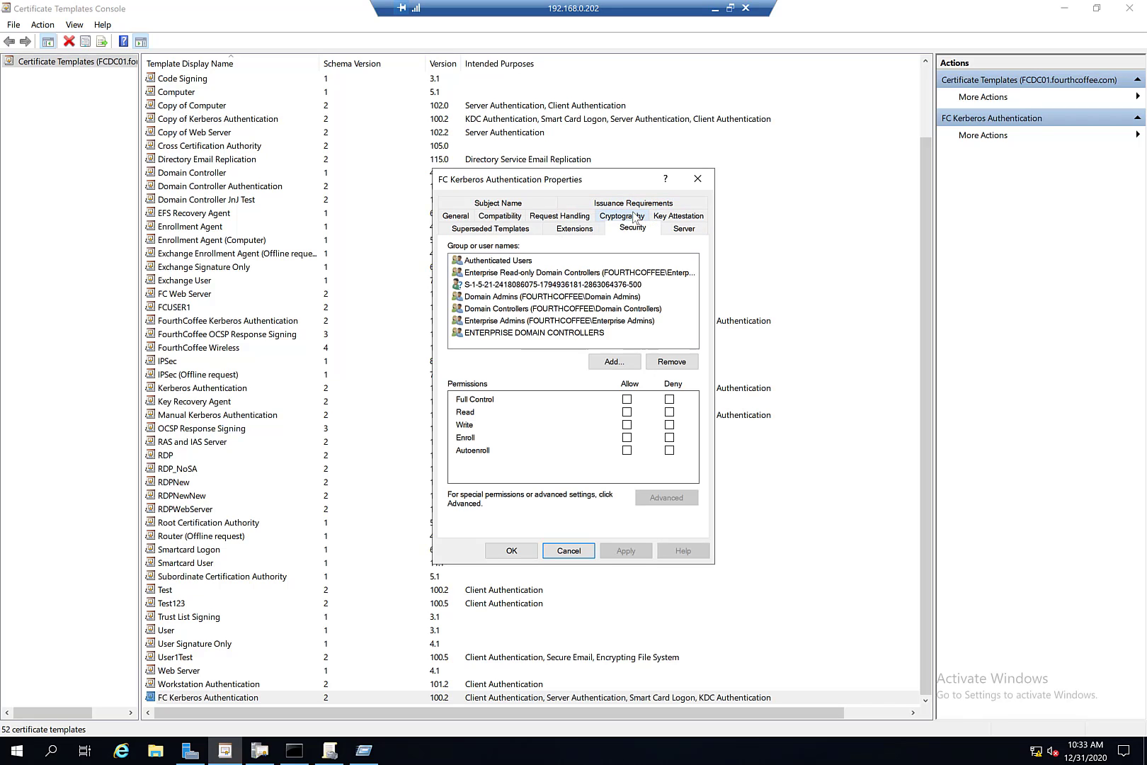
left_click(537, 275)
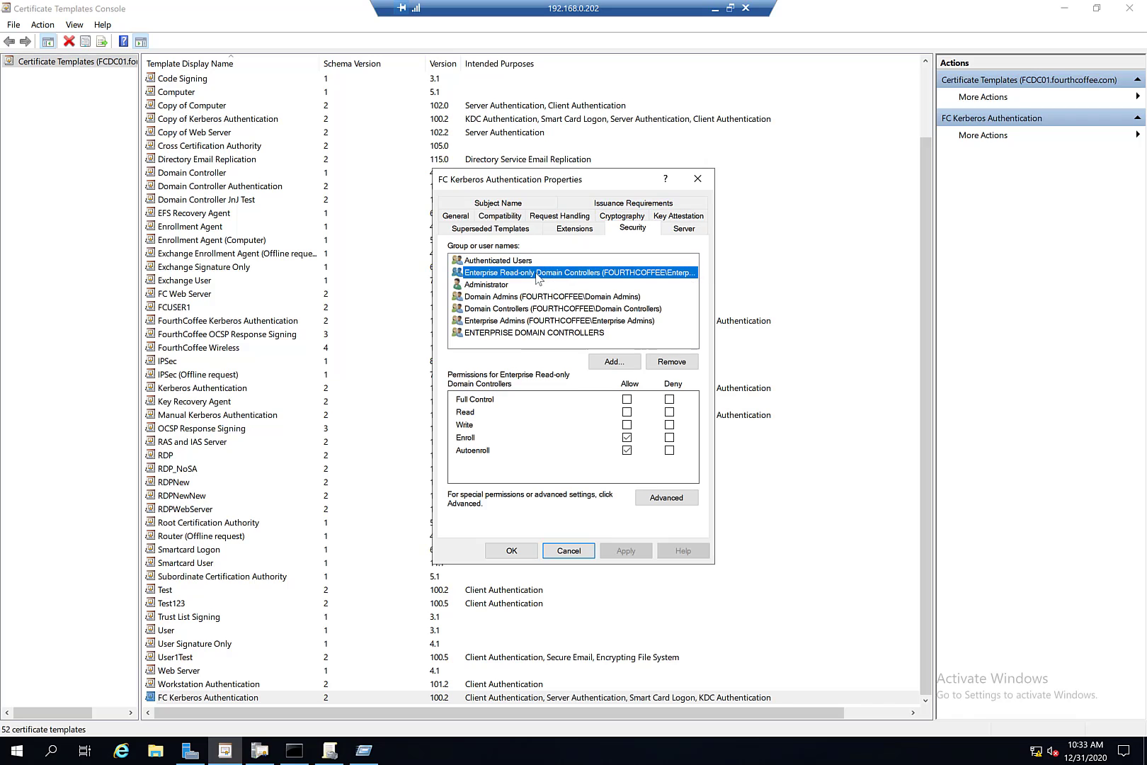
left_click(535, 310)
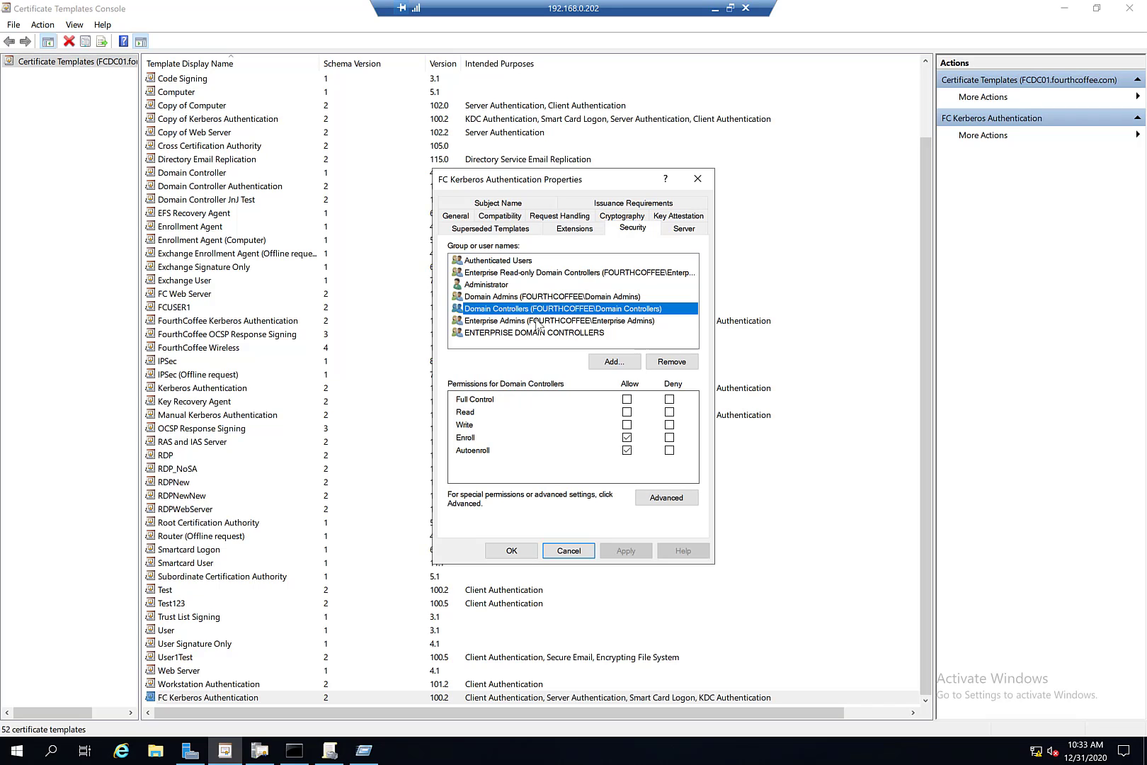
left_click(537, 335)
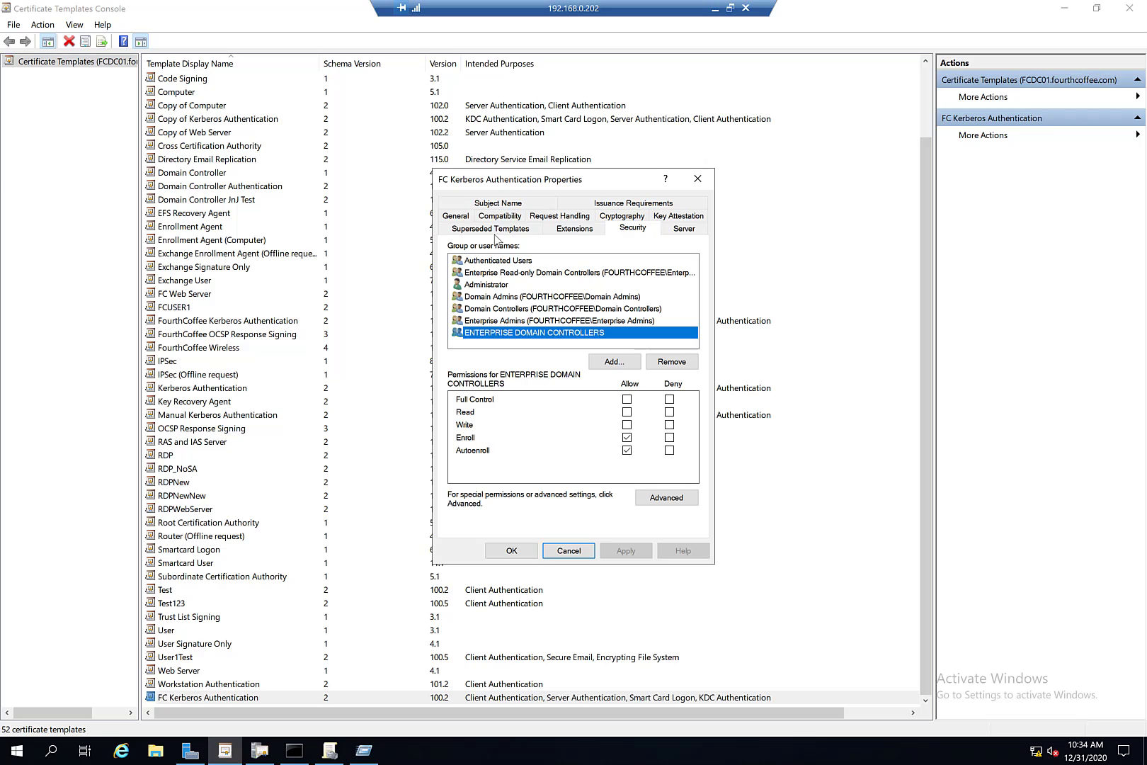
Add Domain Controller and Domain Controller Authentication as superseded templates of FC Kerberos Authentication and save
left_click(502, 231)
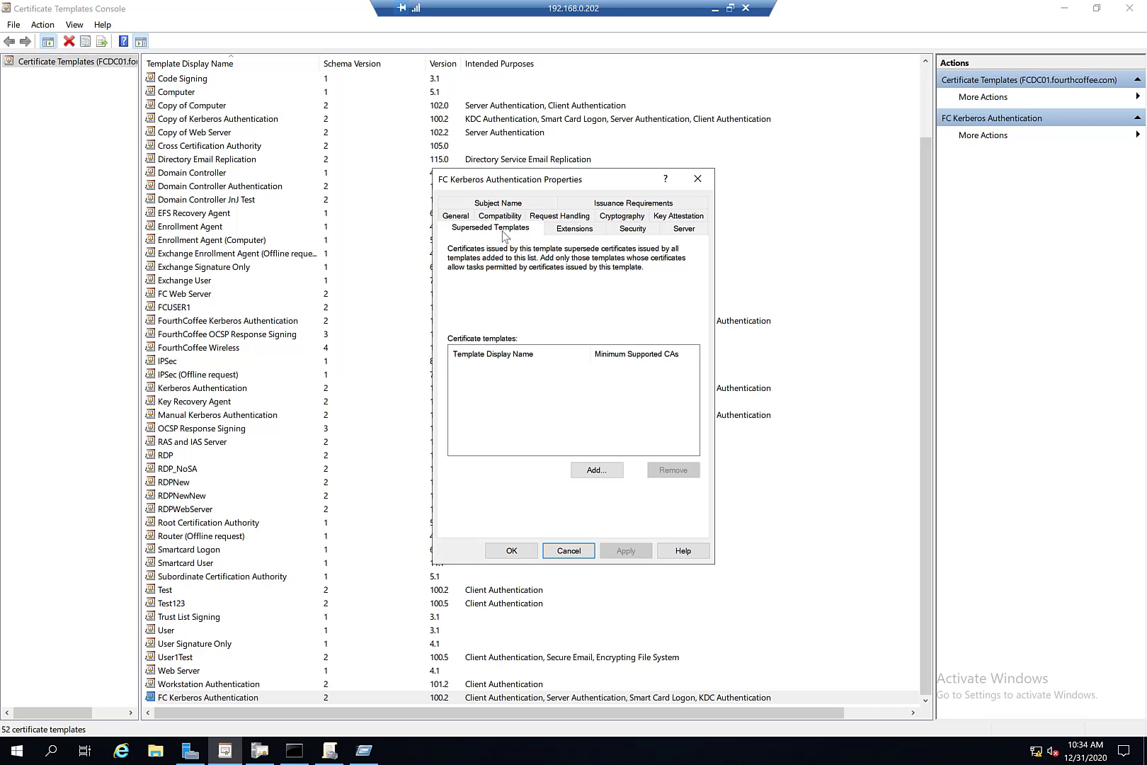
left_click(593, 473)
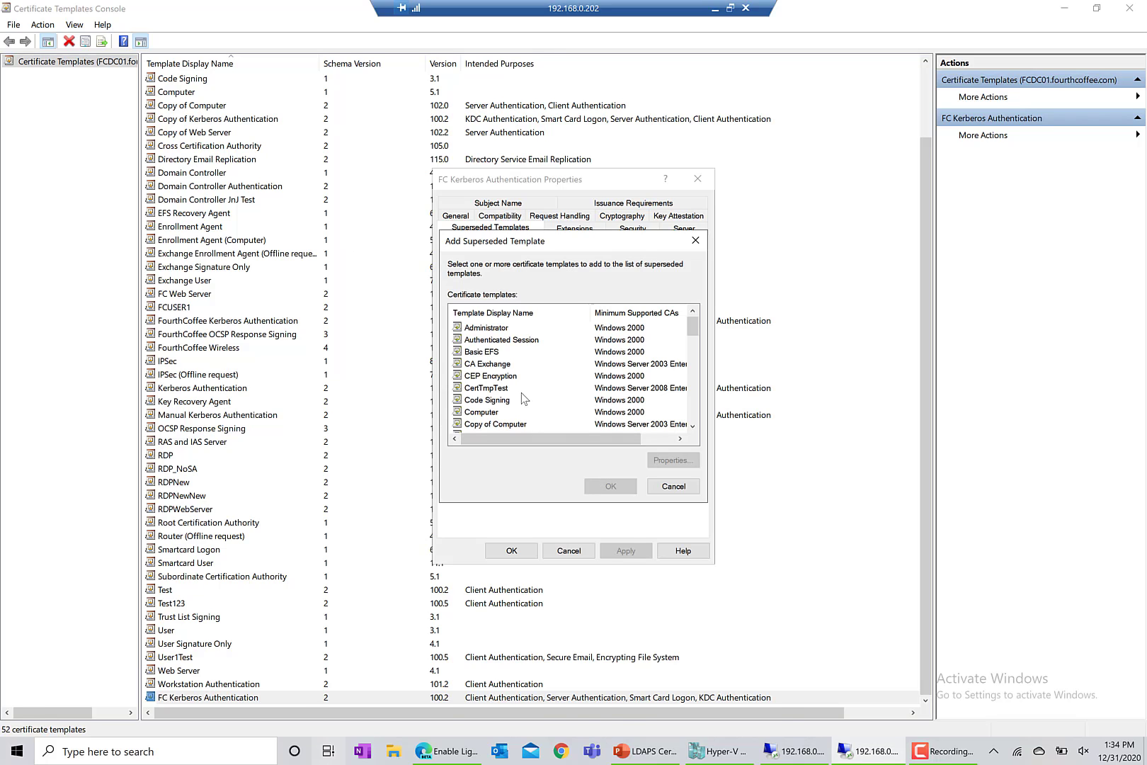
key("super+Tab")
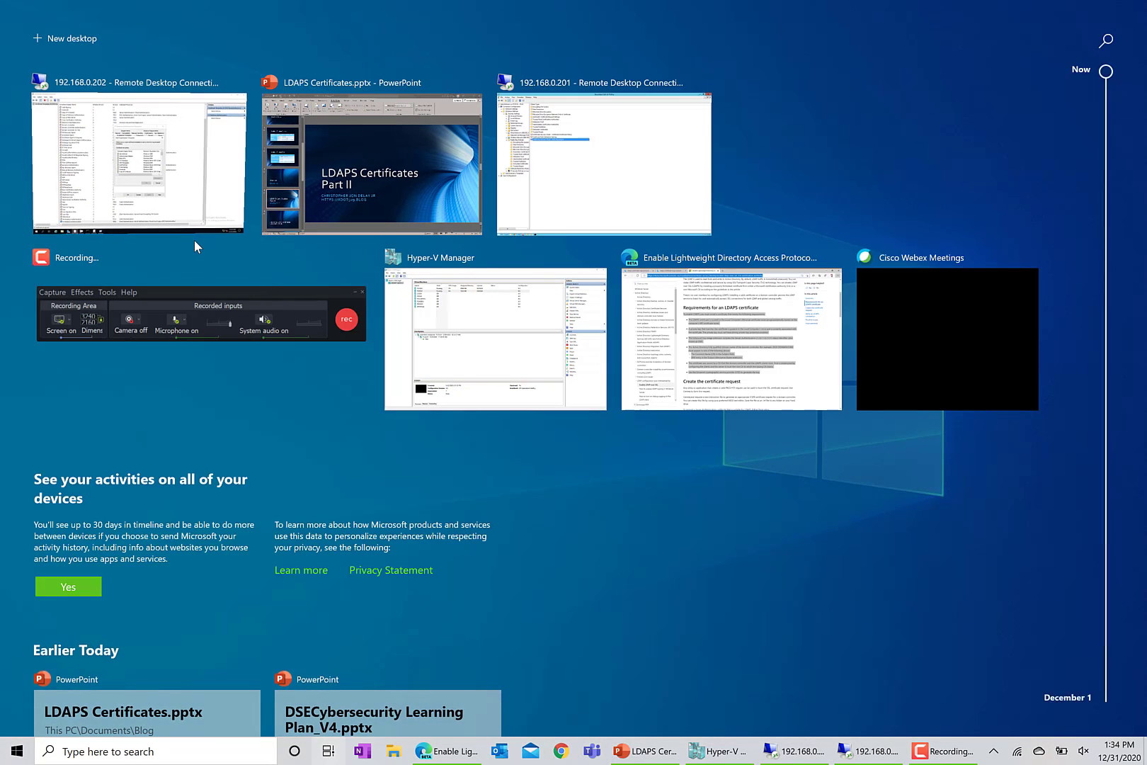
left_click(194, 240)
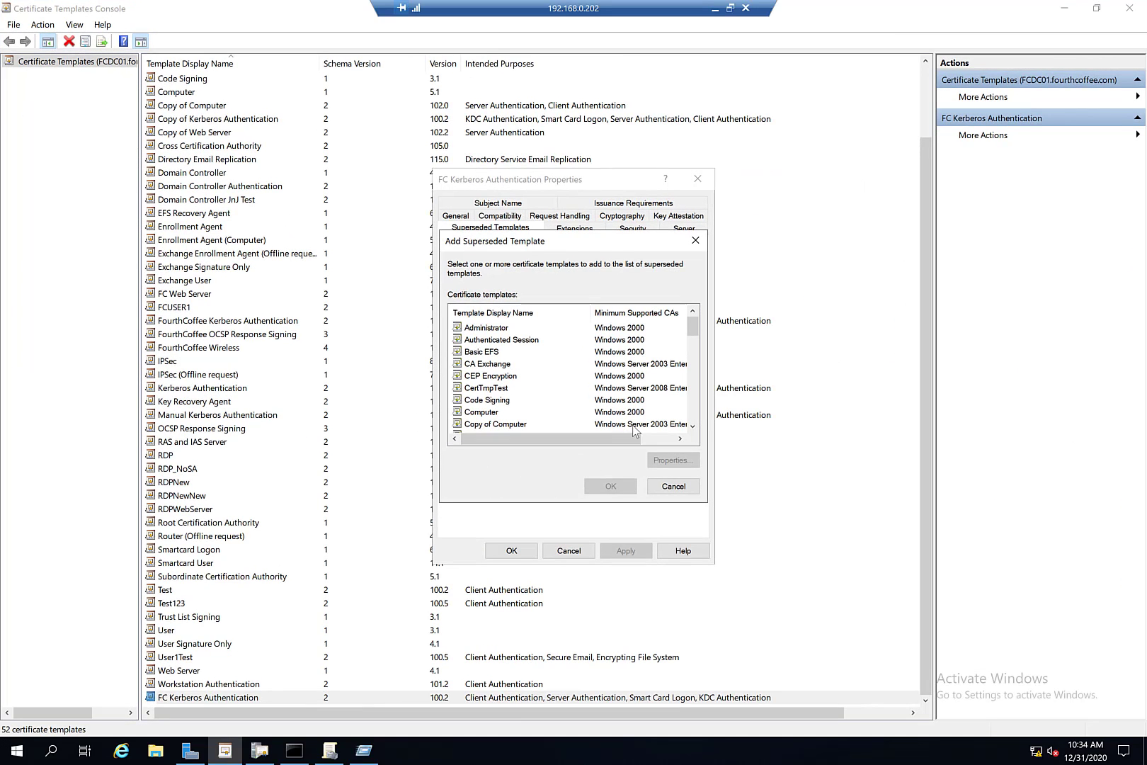
left_click(693, 427)
left_click(694, 427)
left_click(694, 427)
left_click(693, 428)
left_click(694, 427)
left_click(693, 427)
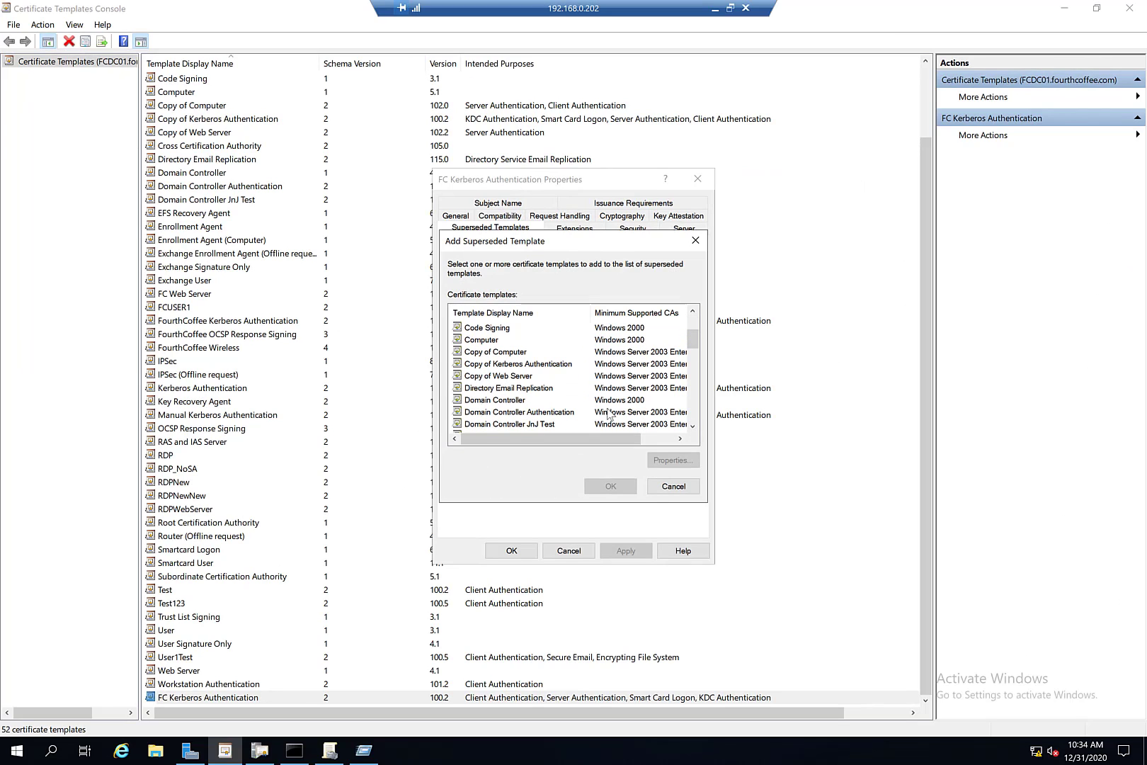
left_click(520, 401)
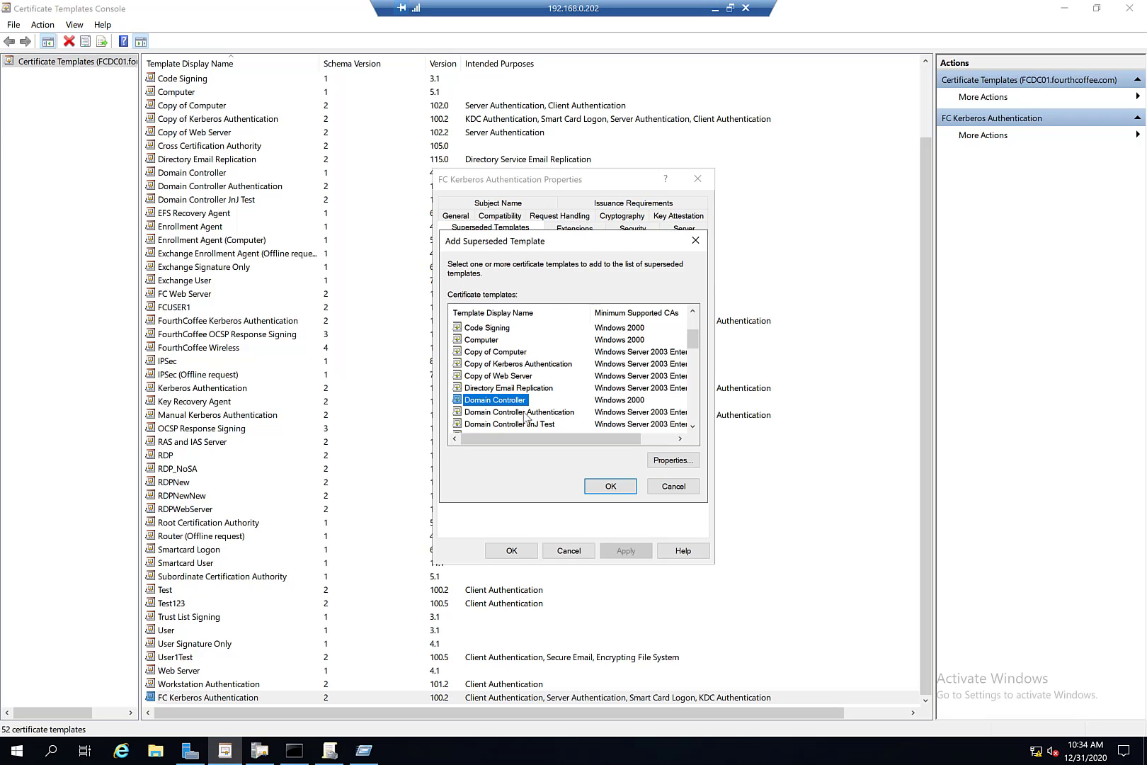
left_click(526, 413, "ctrl")
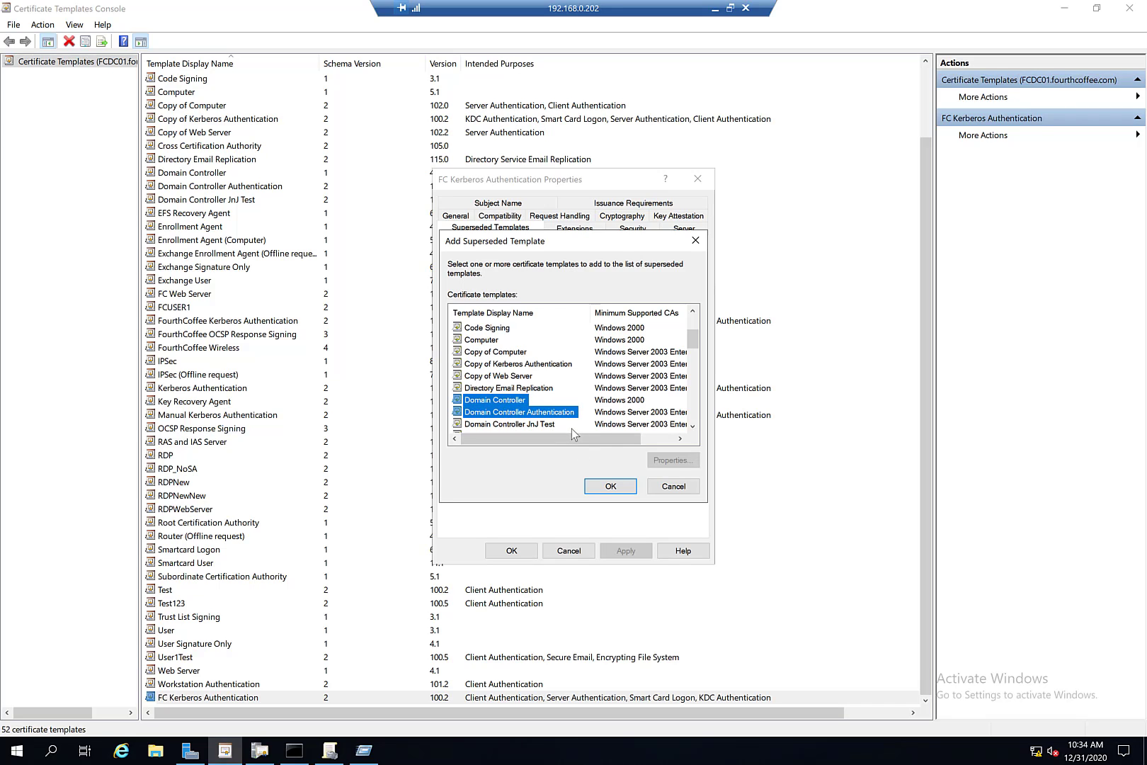
left_click(597, 487)
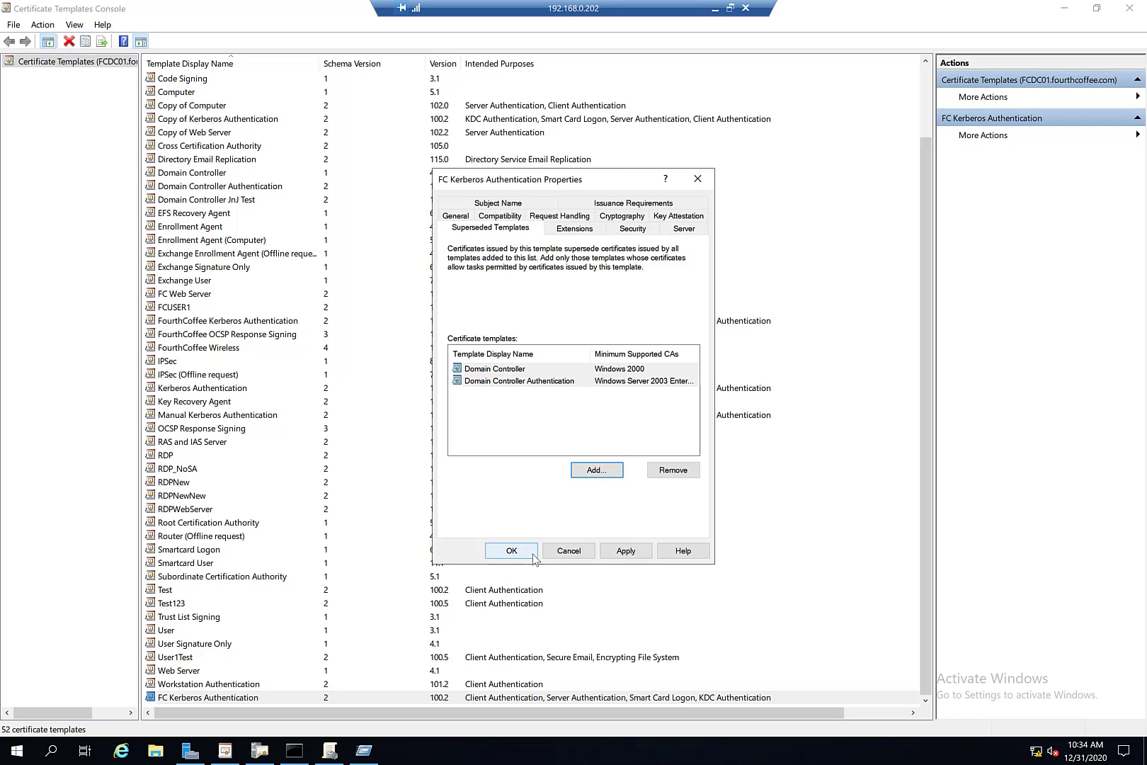
left_click(511, 551)
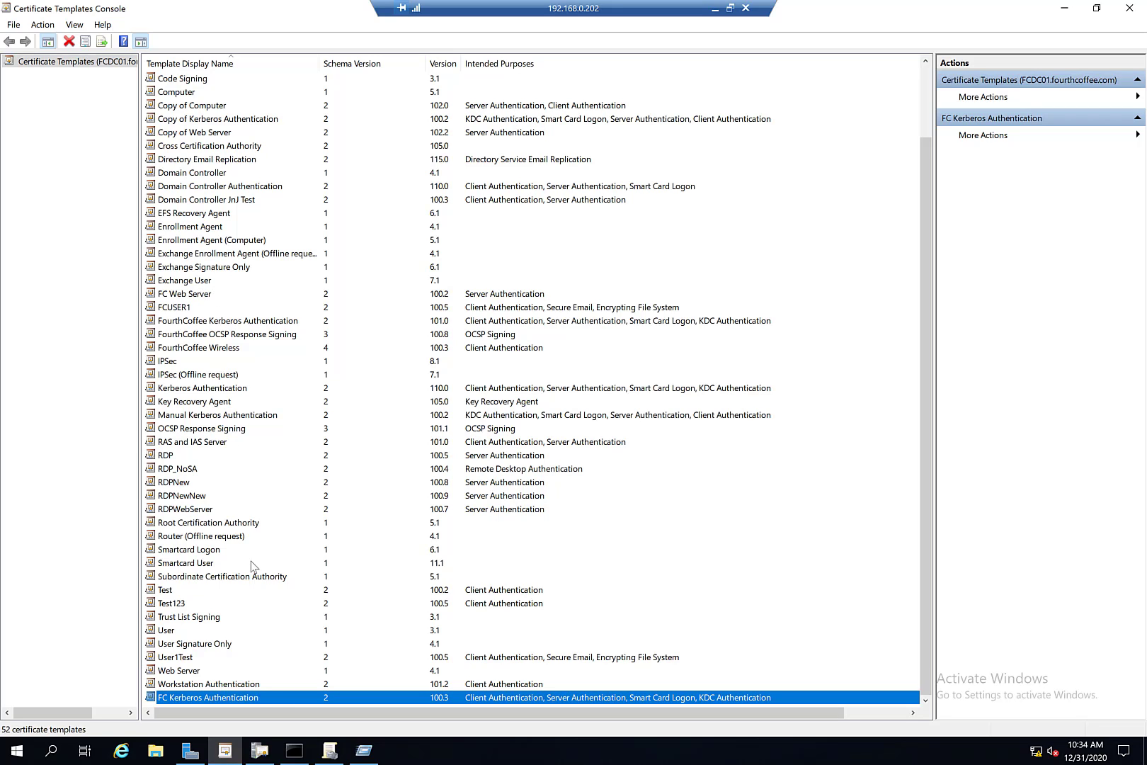
Reopen the FC Kerberos Authentication properties to confirm both superseded templates were kept
double_click(258, 699)
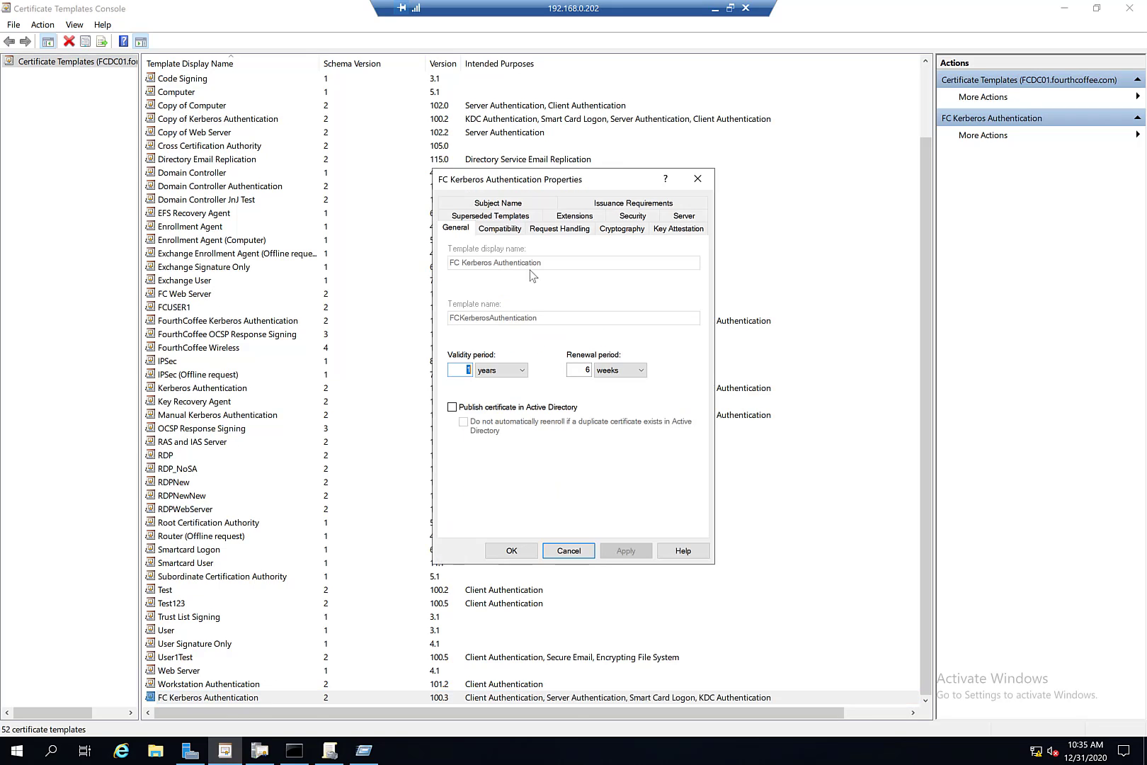
left_click(500, 215)
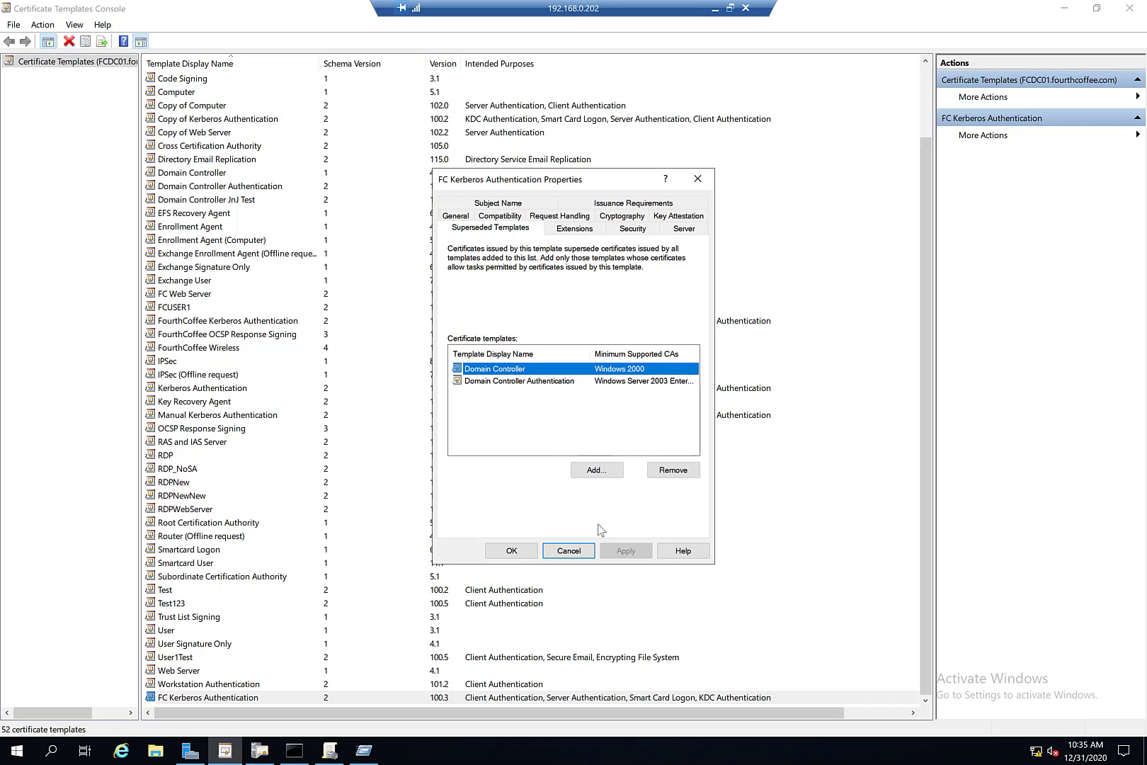
left_click(527, 551)
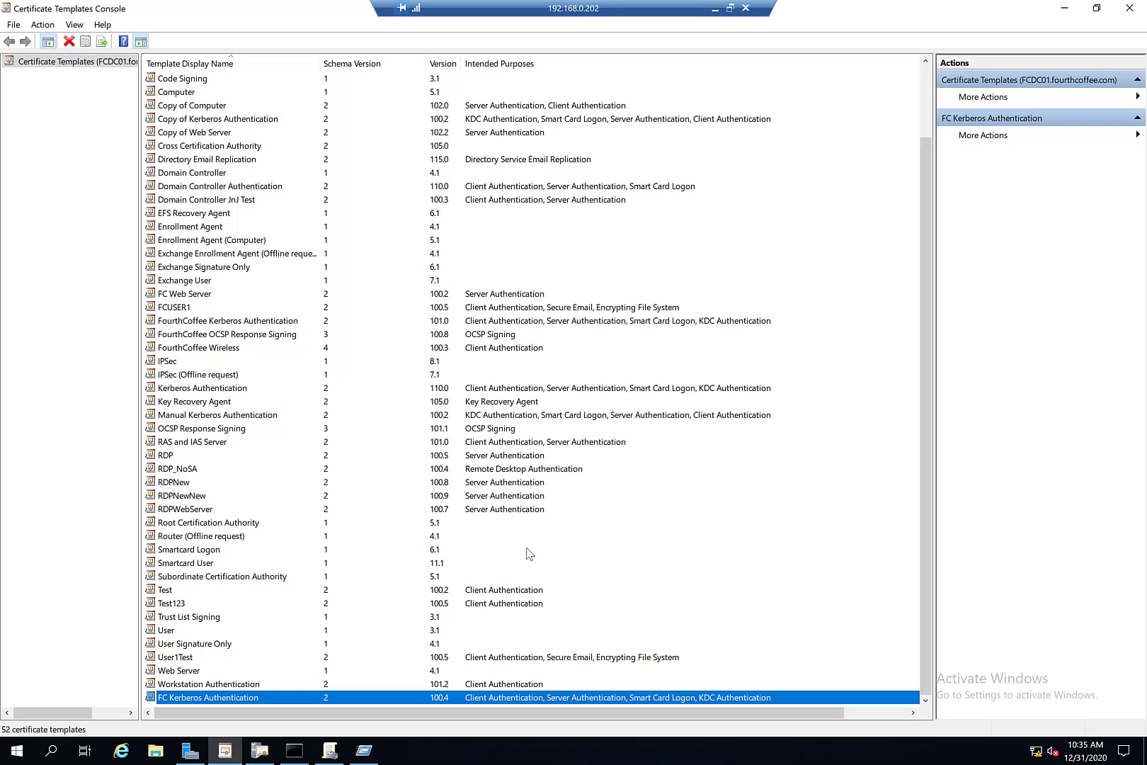
Issue the FC Kerberos Authentication template on FourthCoffee CA 04, then minimize the remote session
left_click(1132, 8)
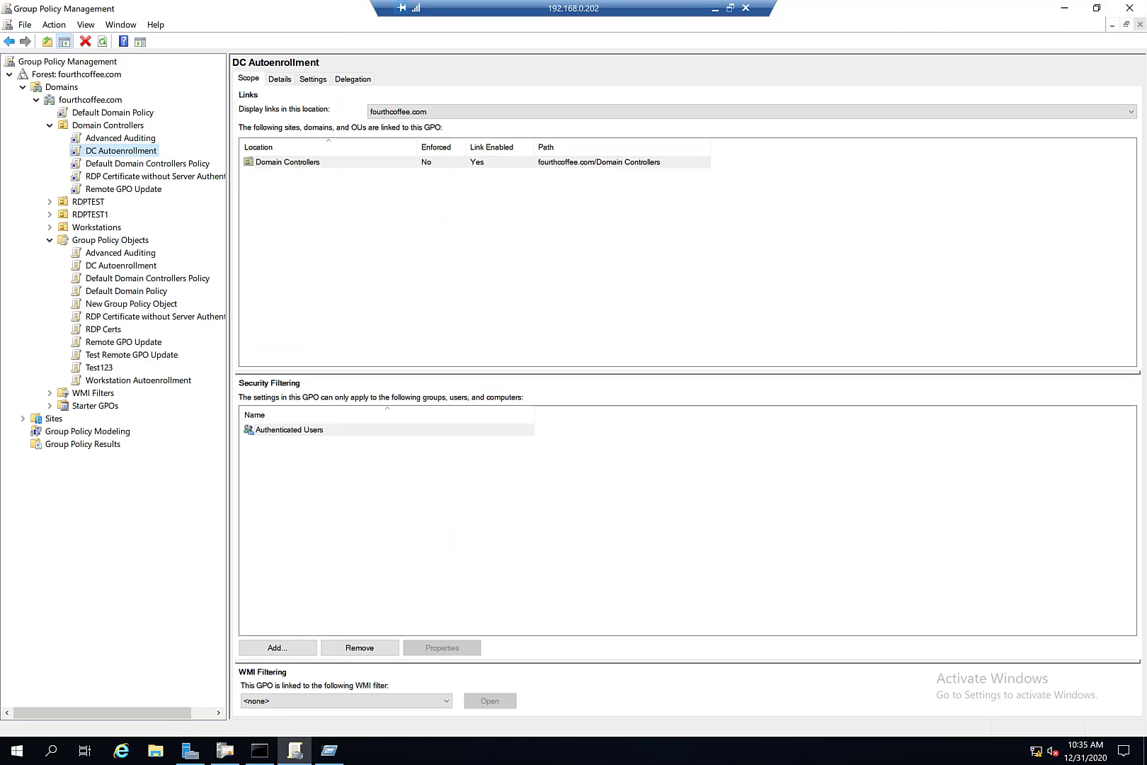
left_click(220, 757)
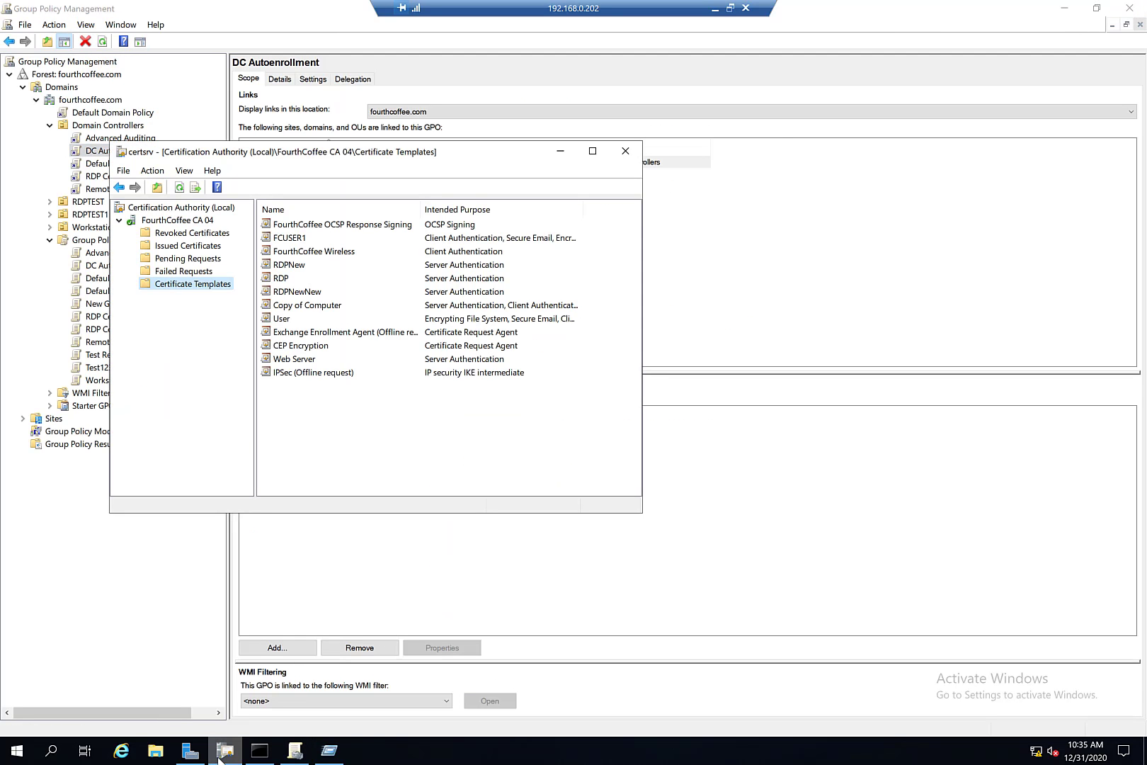
right_click(212, 286)
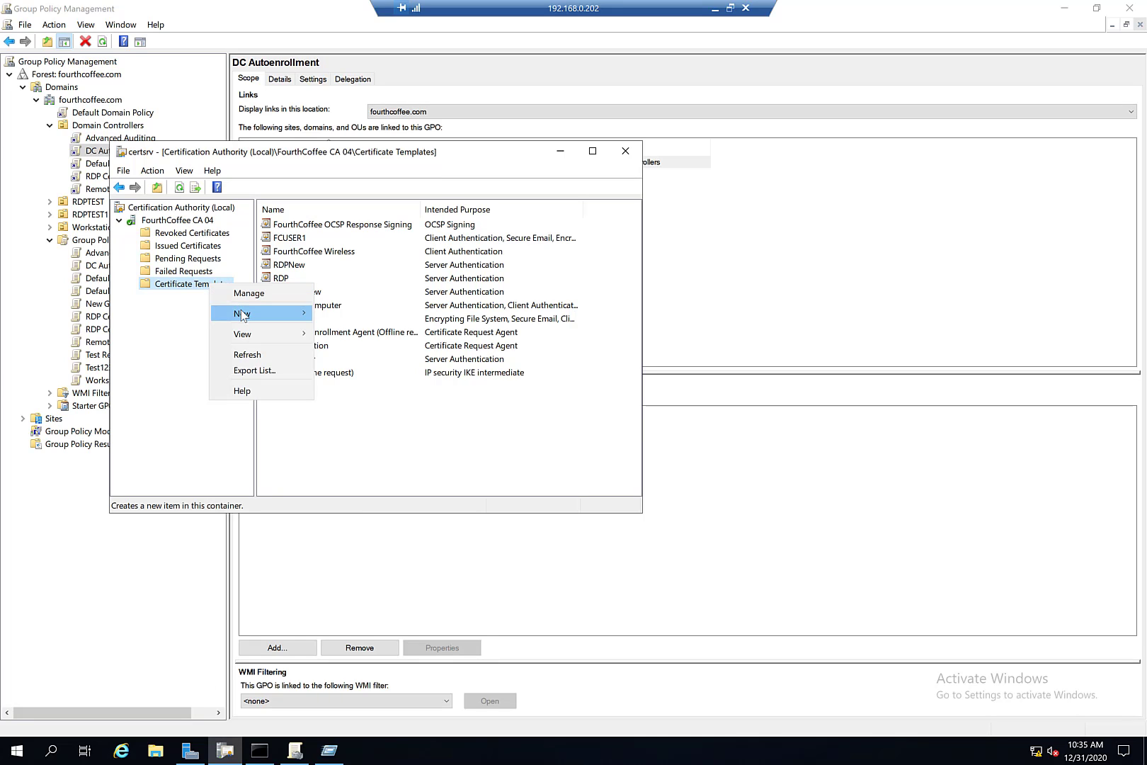
mouse_move(297, 313)
left_click(335, 316)
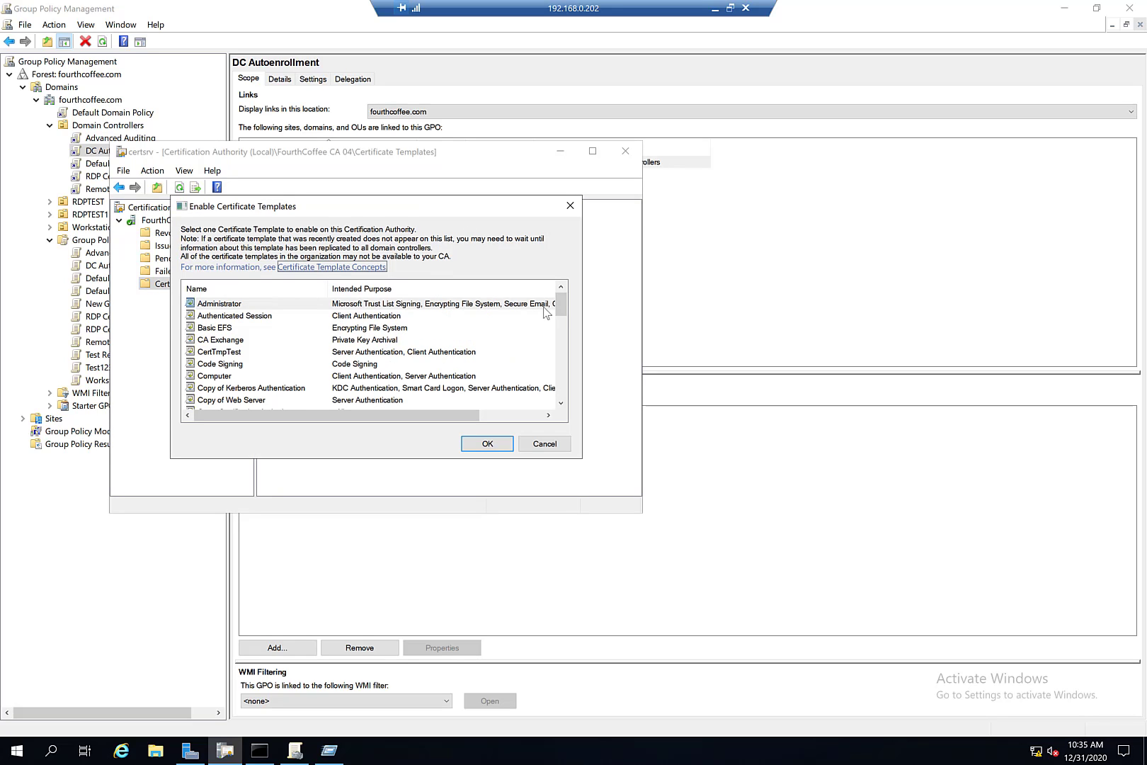
left_click_drag(560, 306, 561, 351)
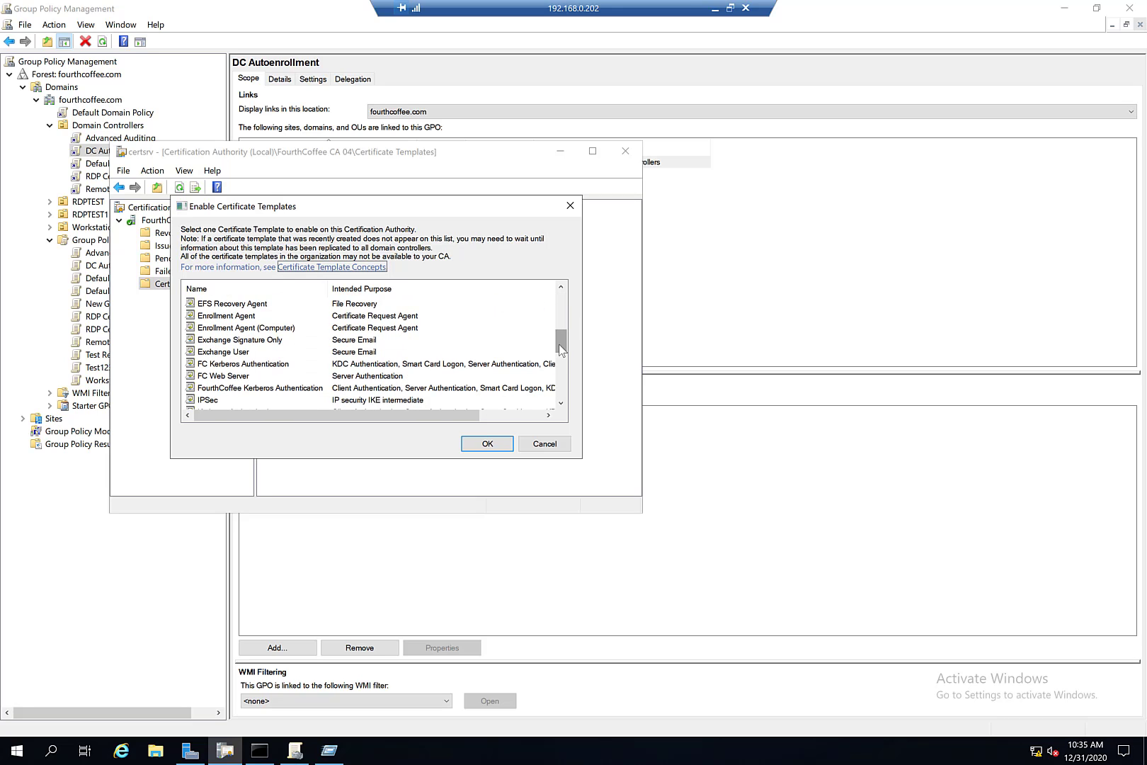
left_click(434, 365)
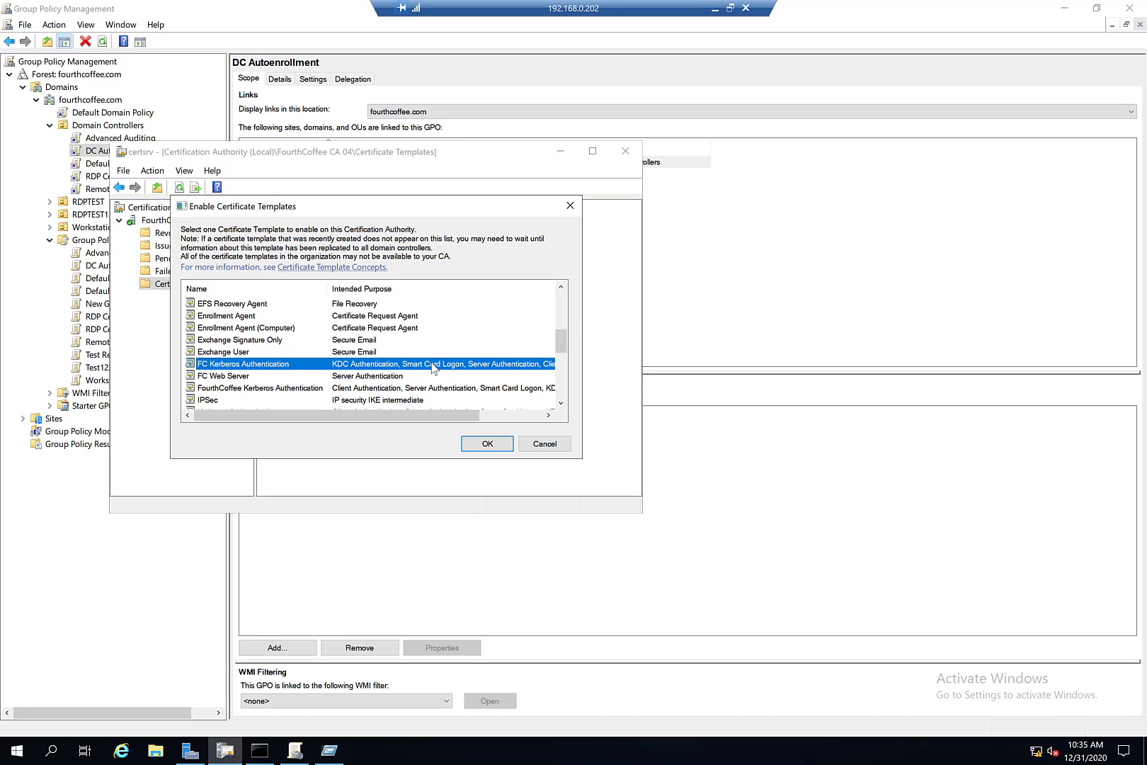
left_click(487, 444)
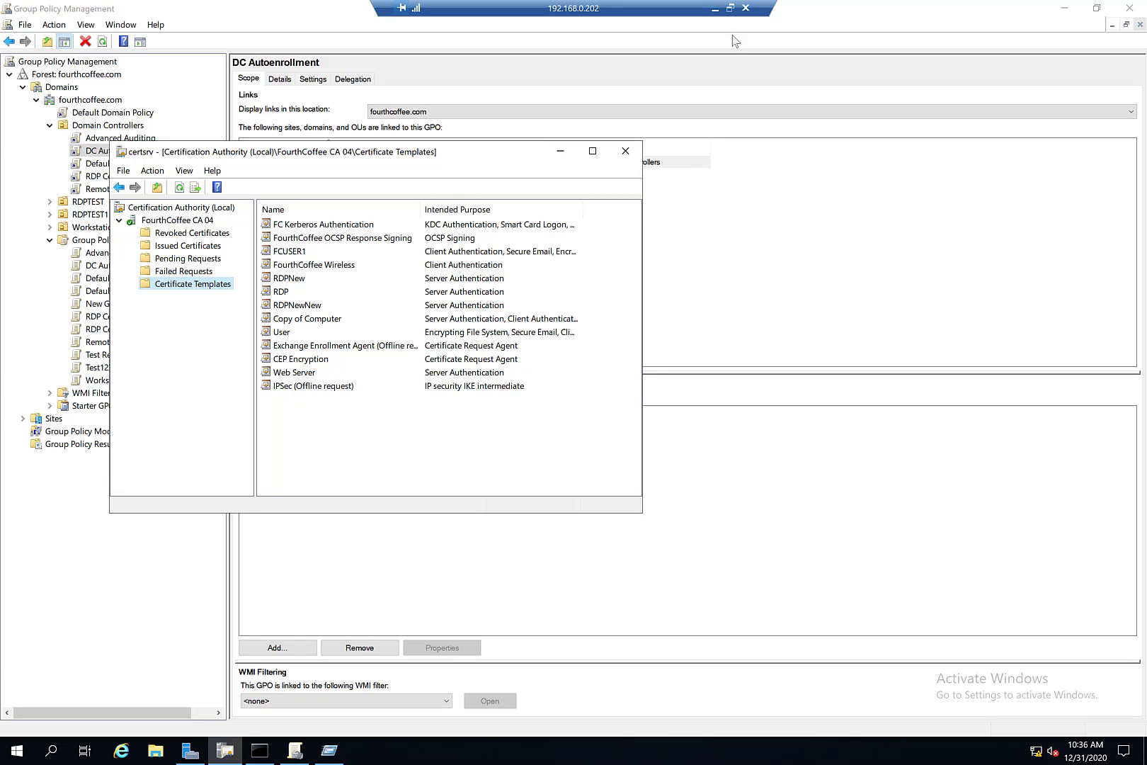
left_click(715, 10)
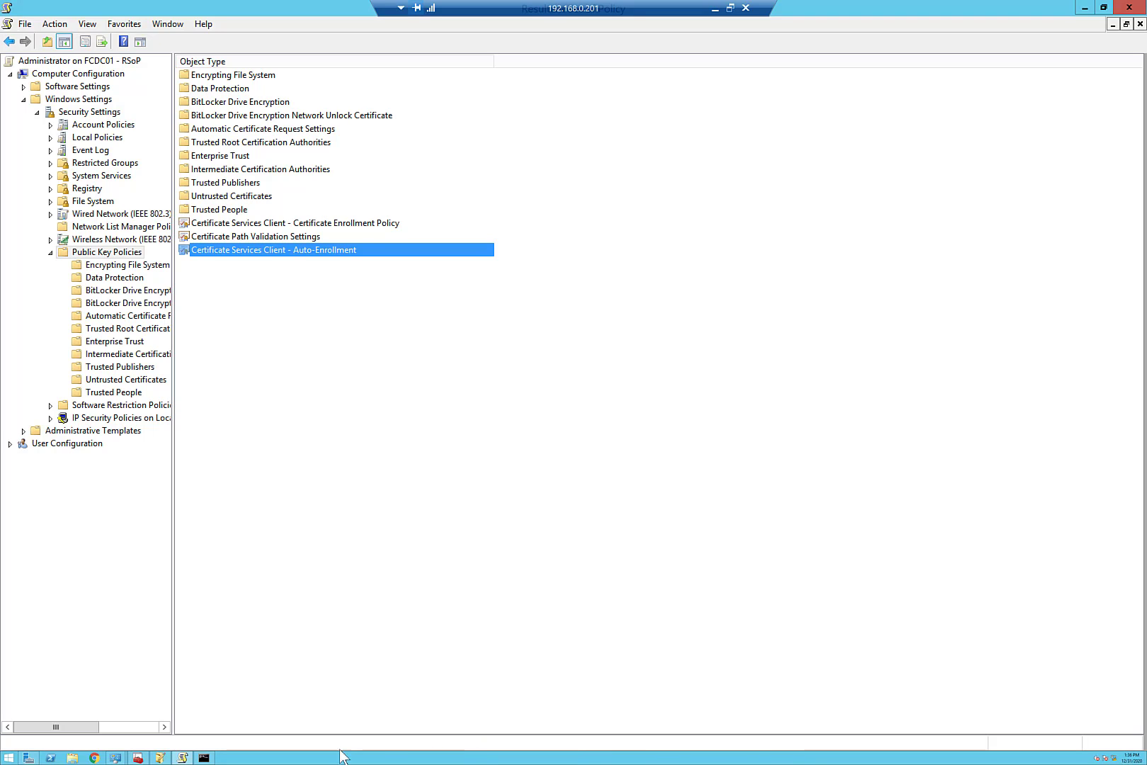
Enter certutil -pulse at the prompt and refresh the still-empty local Personal certificate store
left_click(204, 757)
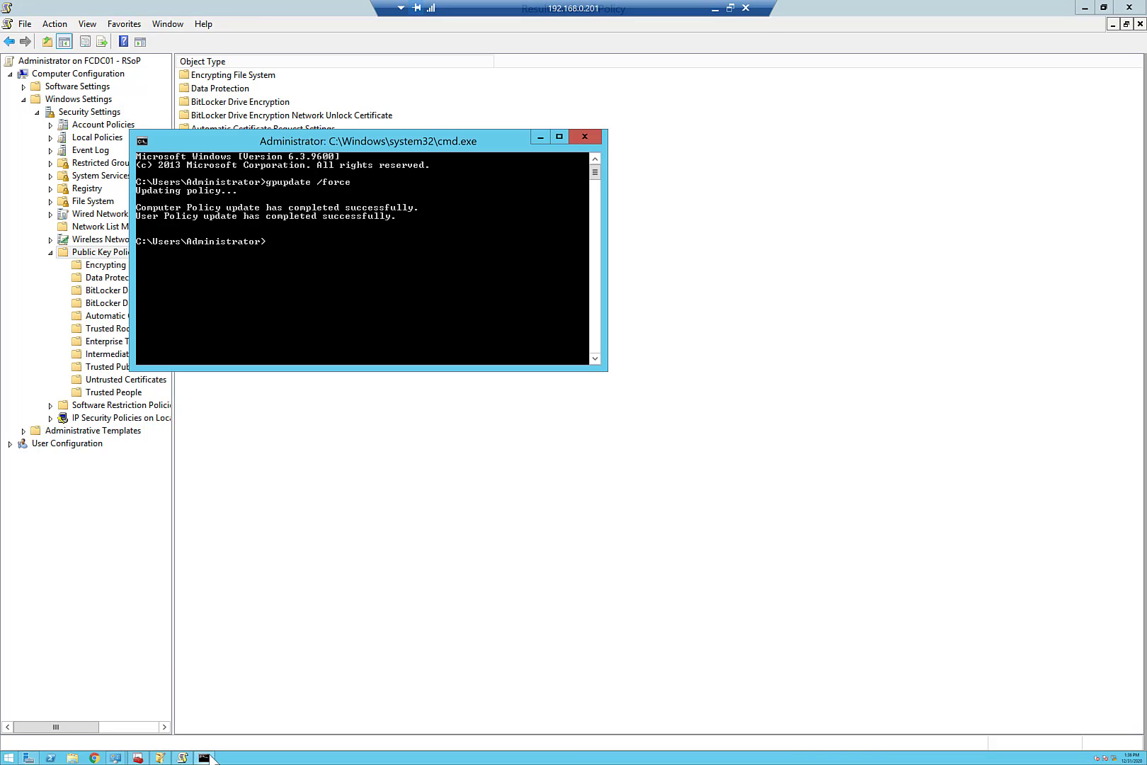
type("certutil -pulse")
left_click(138, 757)
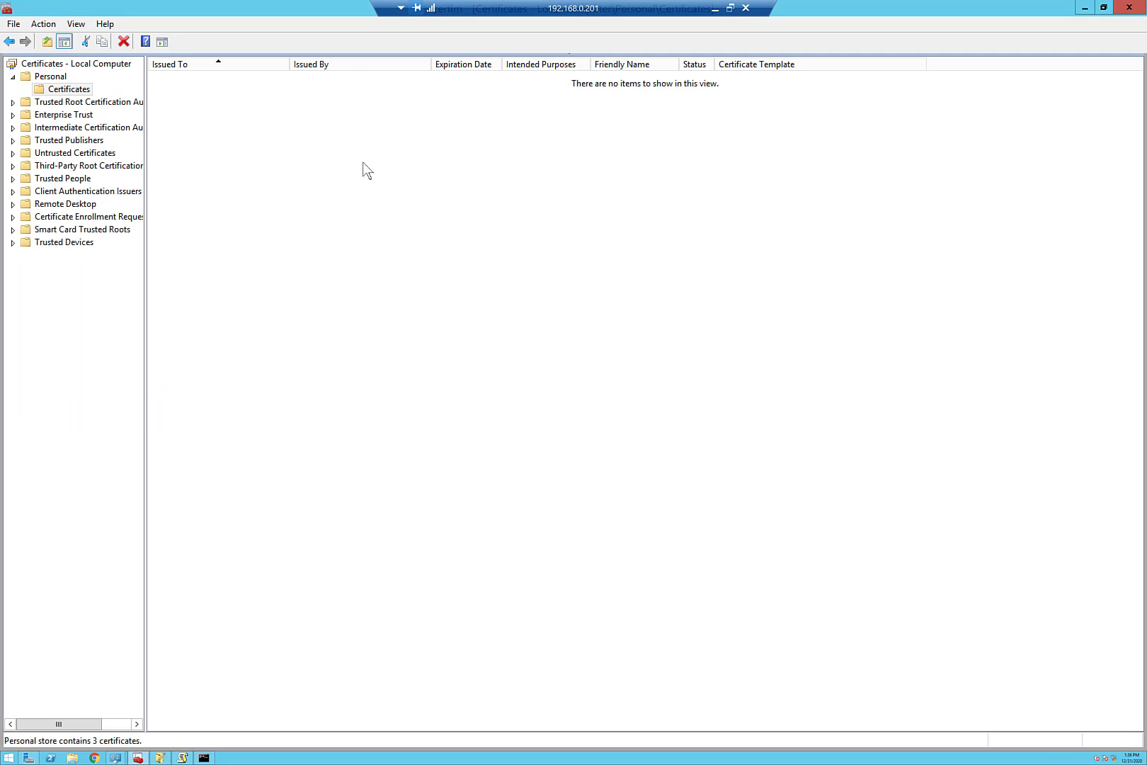
left_click(61, 64)
right_click(61, 64)
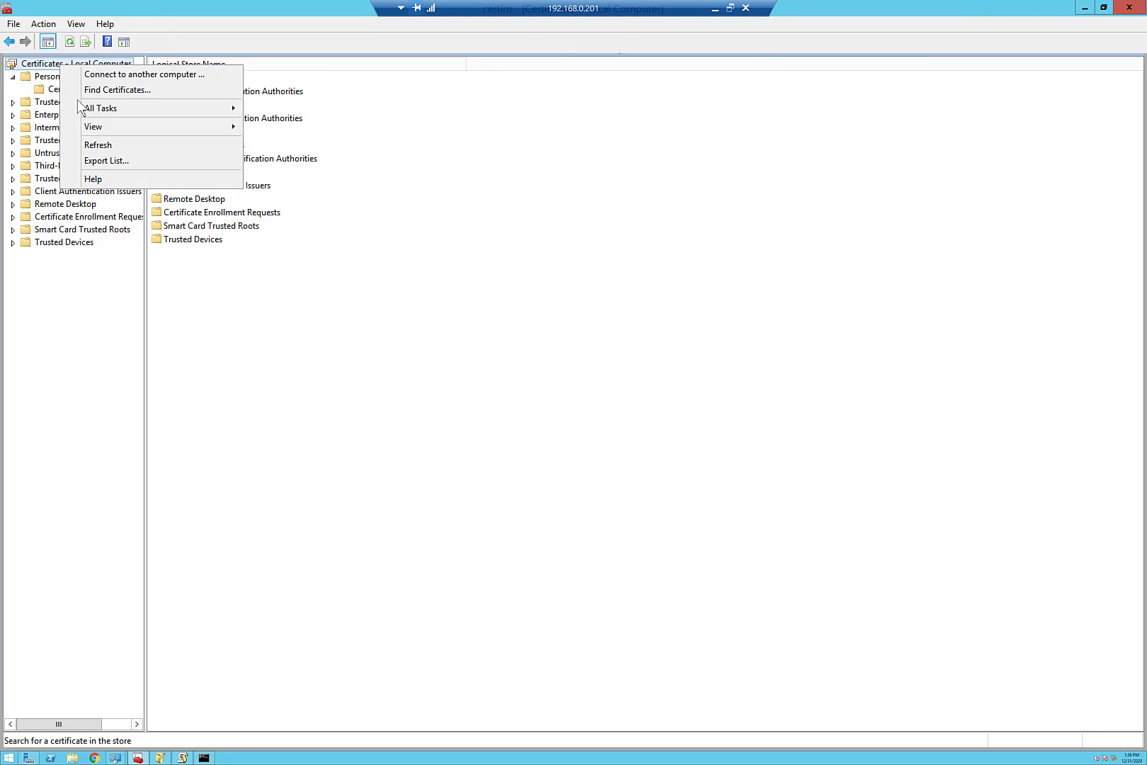
left_click(89, 145)
left_click(49, 76)
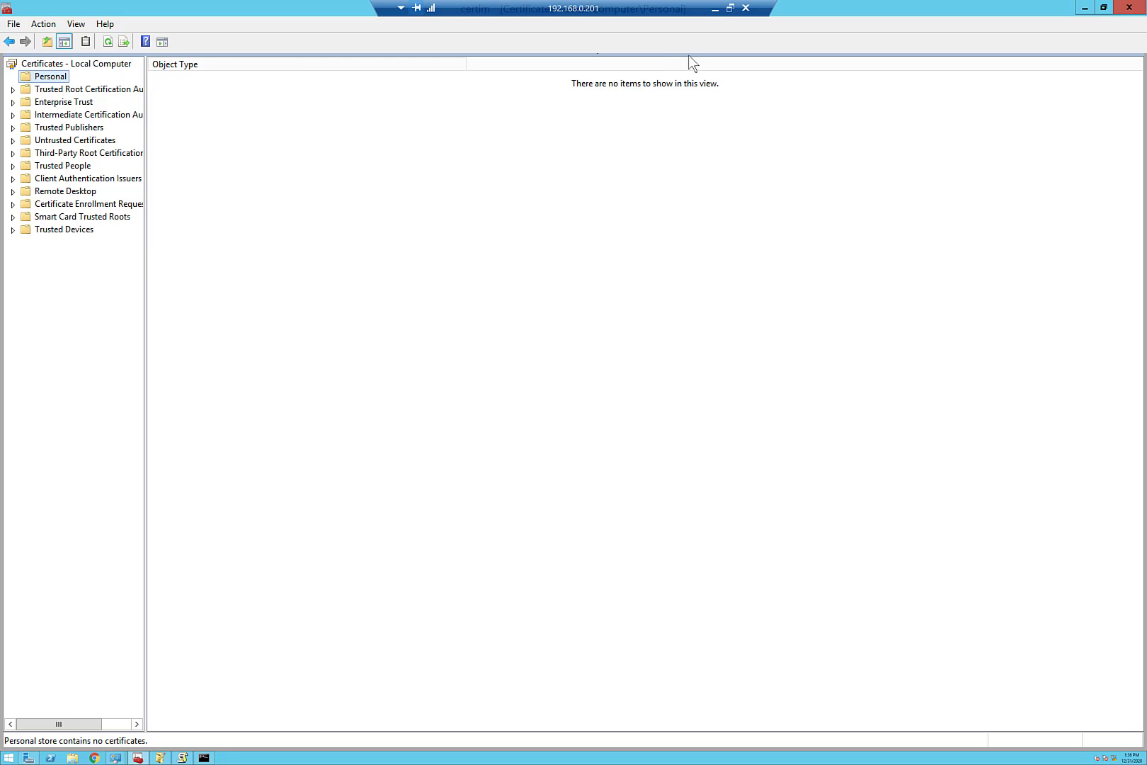
left_click(1084, 9)
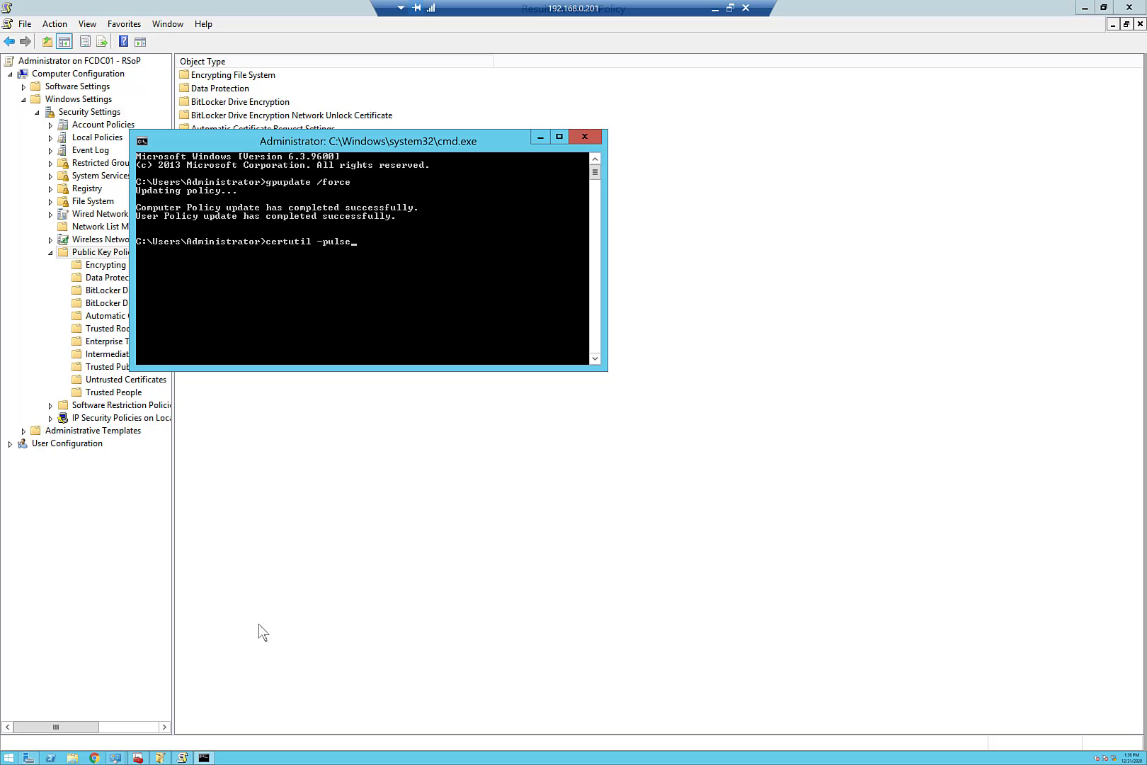
Run certutil -pulse to trigger autoenrollment and close the old certificates console
key("Return")
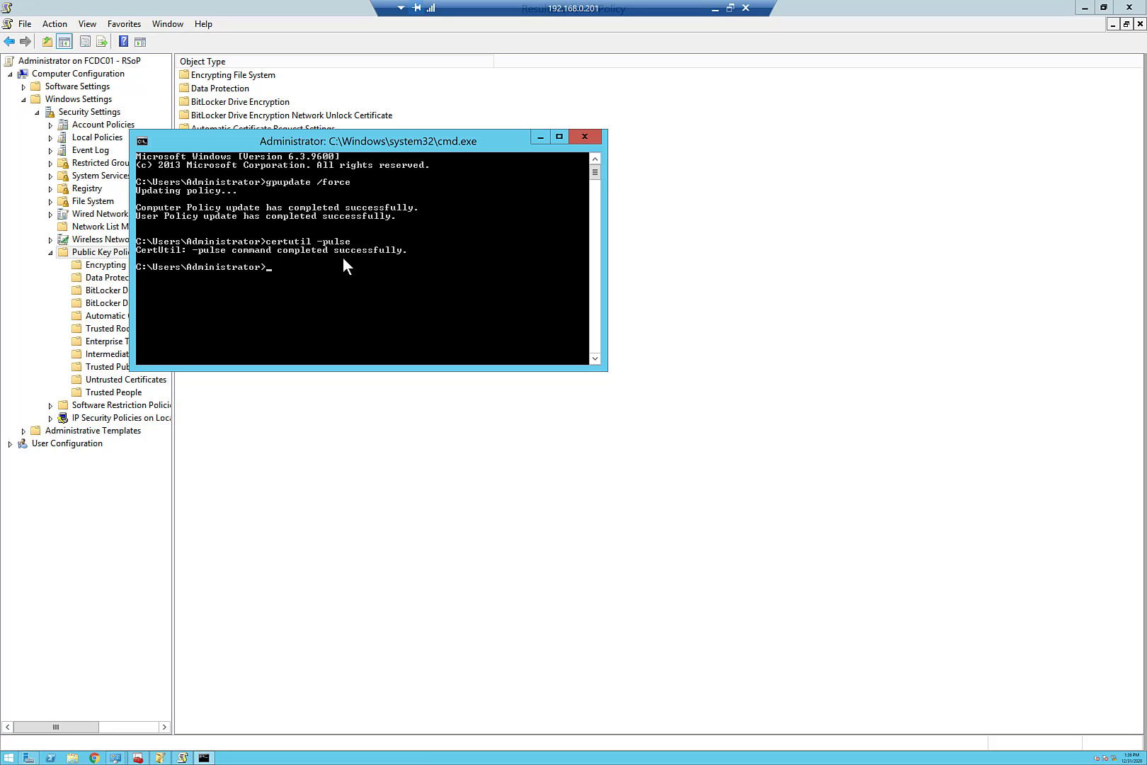
left_click(138, 758)
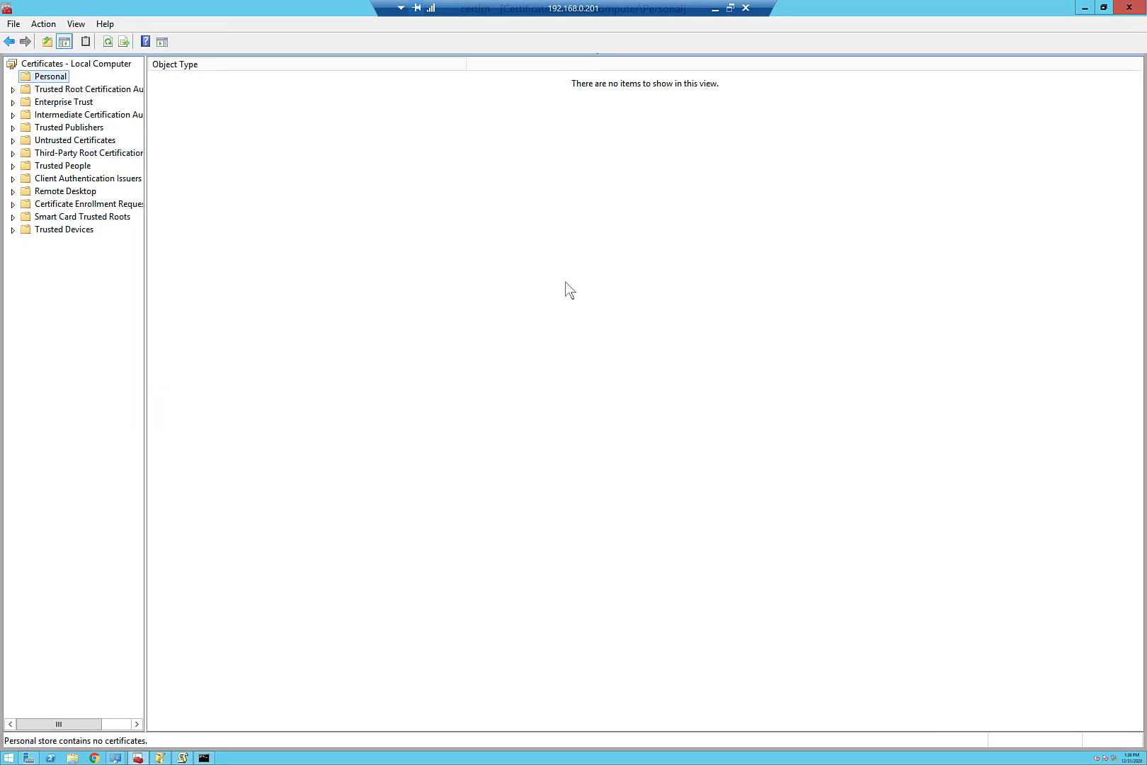
left_click(1136, 8)
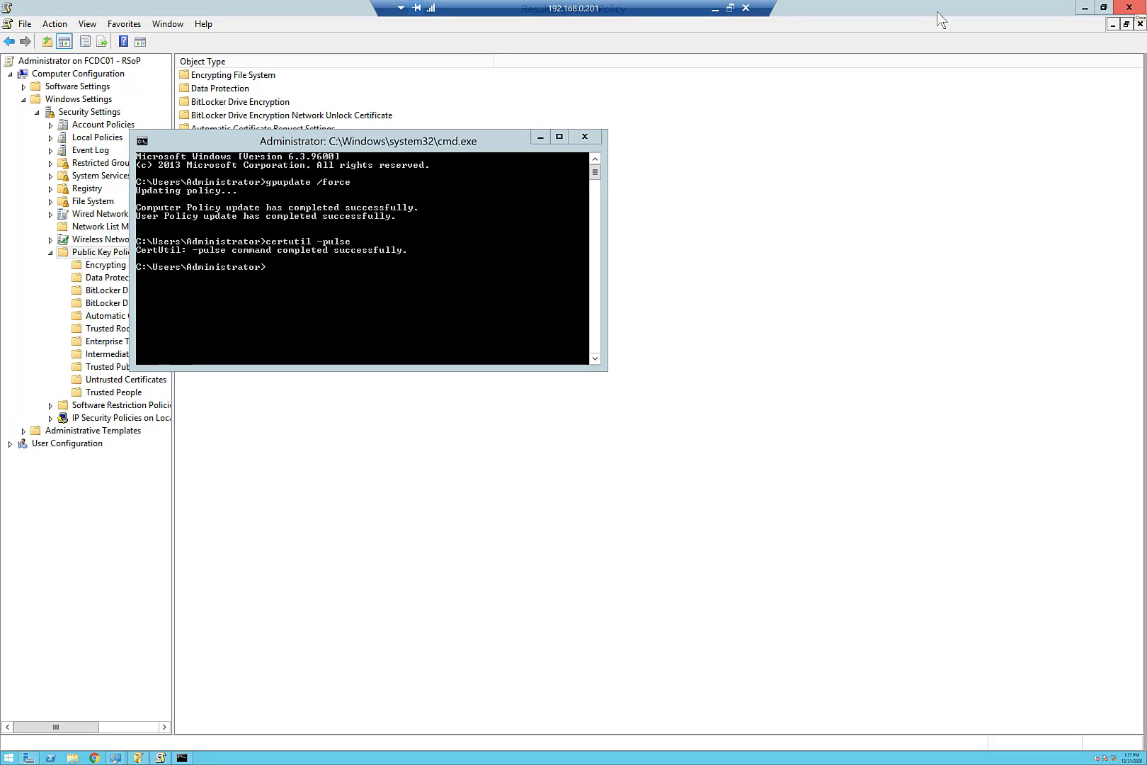
Relaunch certlm.msc and inspect the new FCDC01.fourthcoffee.com certificate in the Personal store
left_click(558, 201)
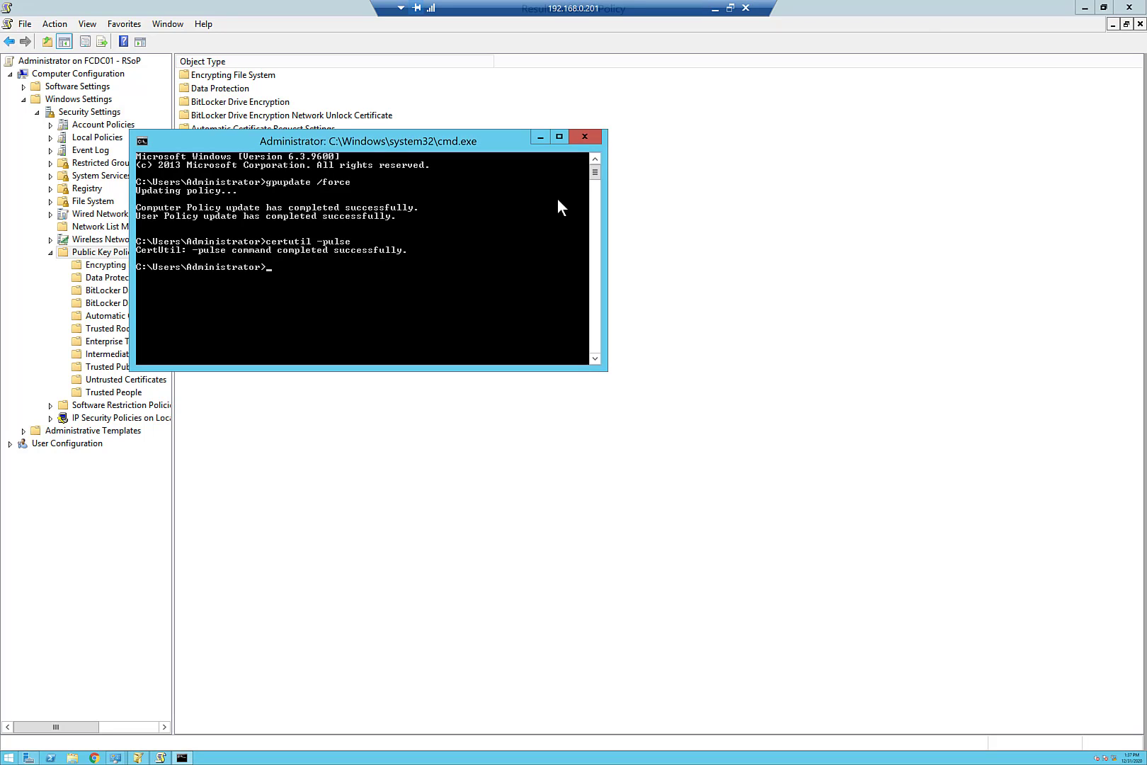
type("certlm.msc")
key("Return")
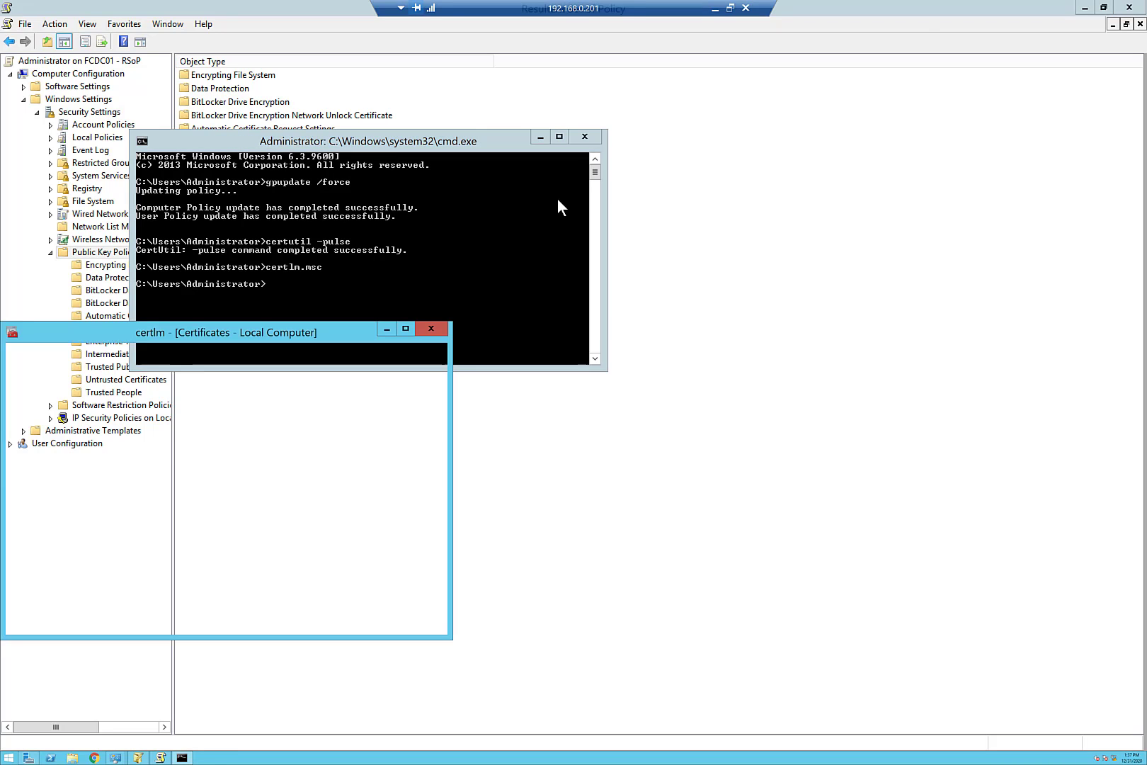
left_click(403, 328)
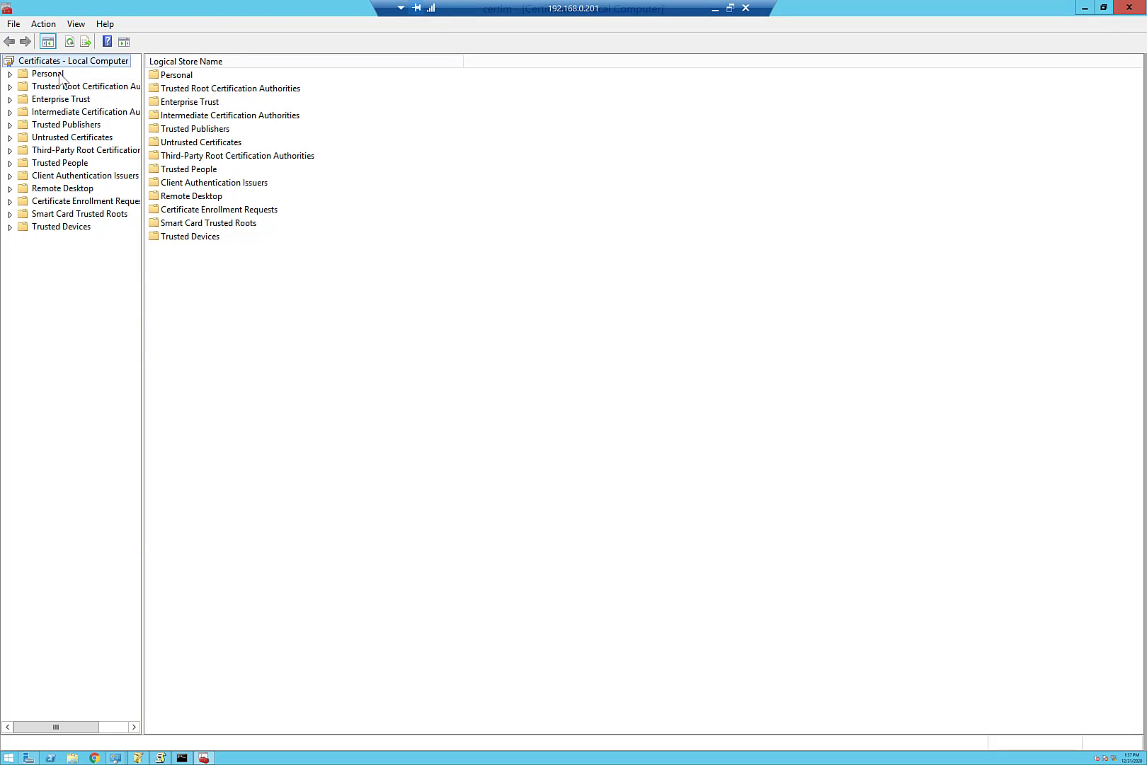
double_click(61, 77)
left_click(64, 86)
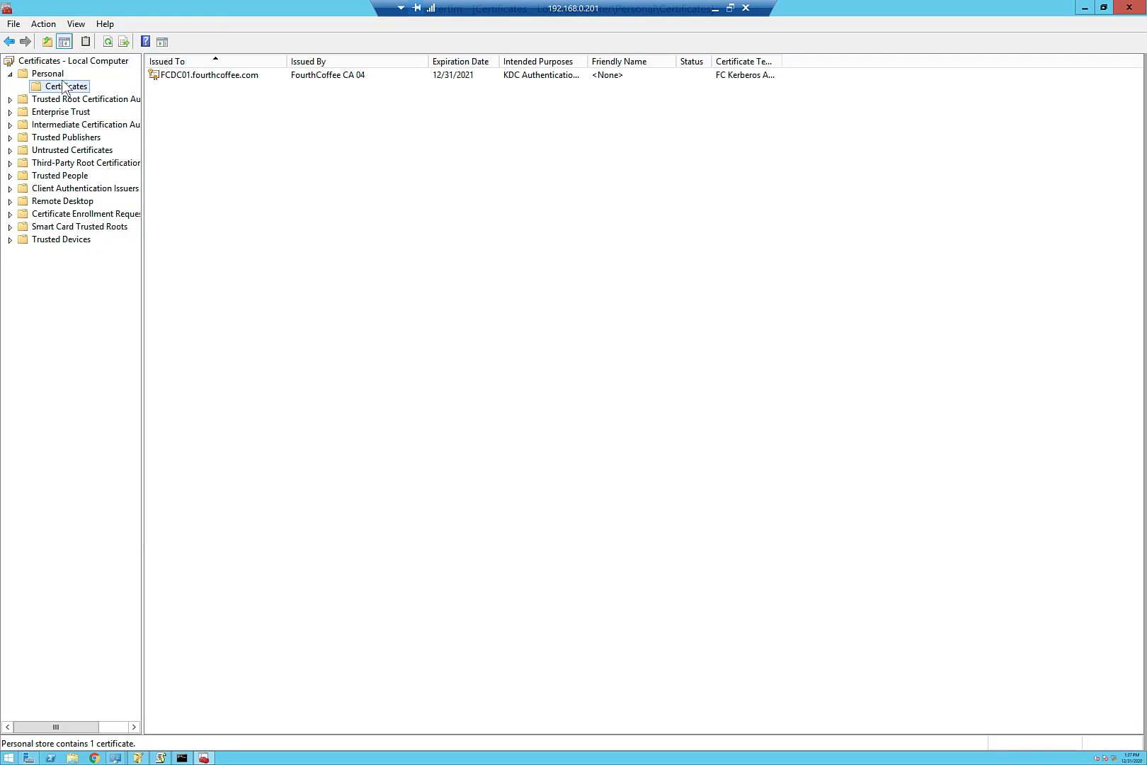
double_click(199, 75)
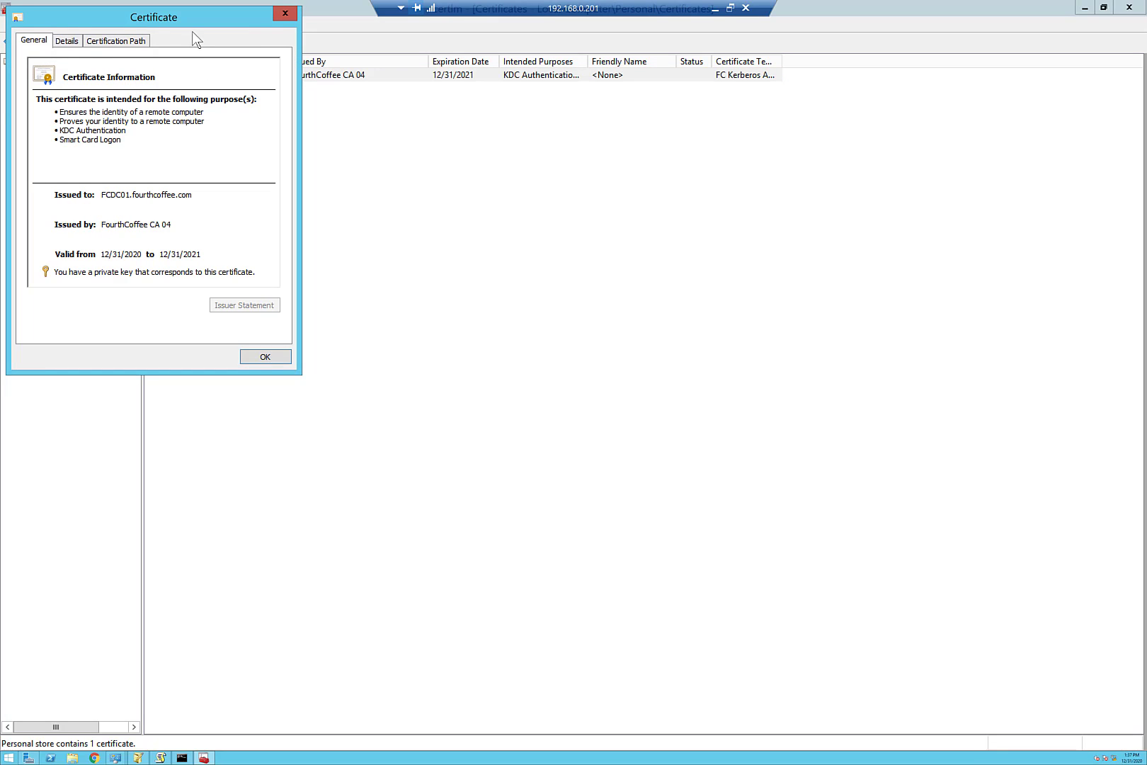
left_click(284, 15)
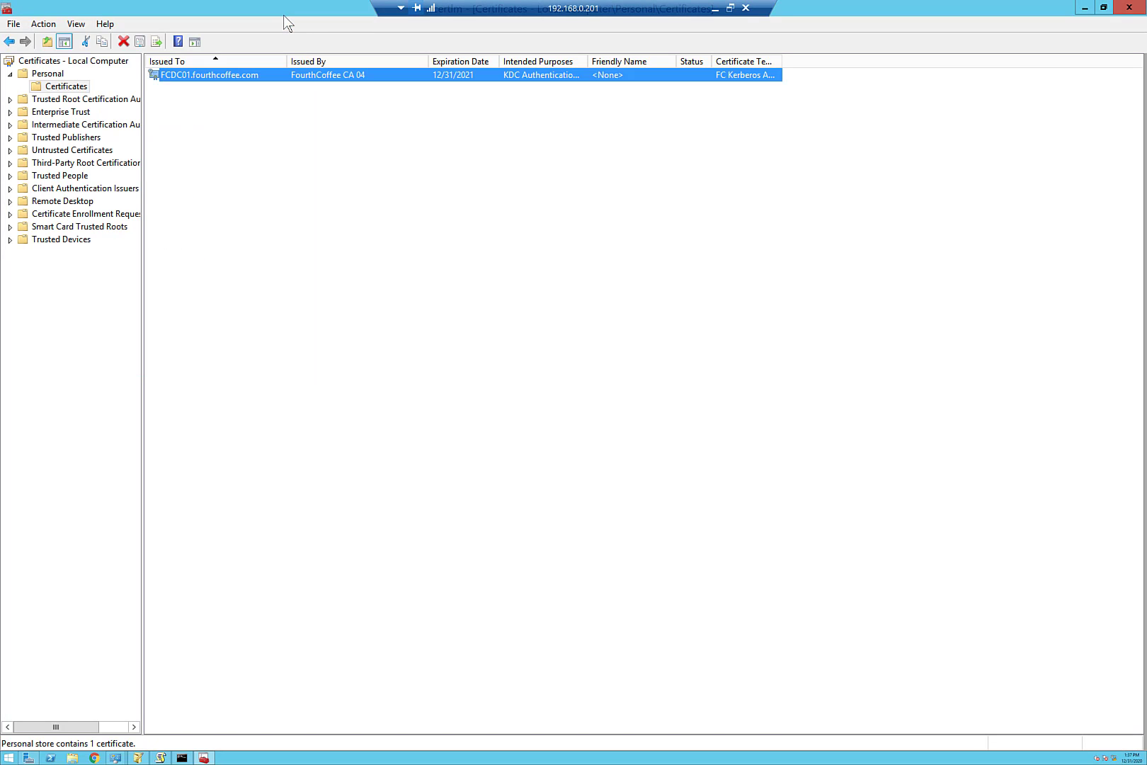
key("super+r")
type("m")
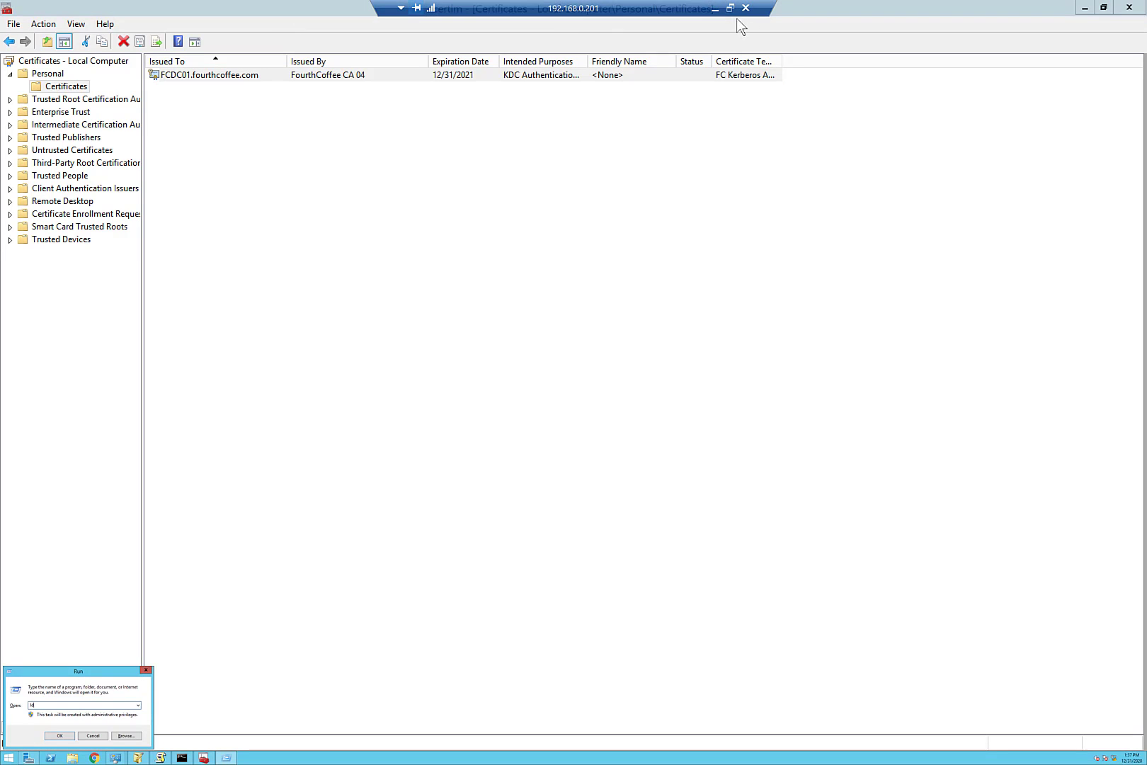
Return to the 192.168.0.202 remote session and launch the Ldp tool
left_click(715, 8)
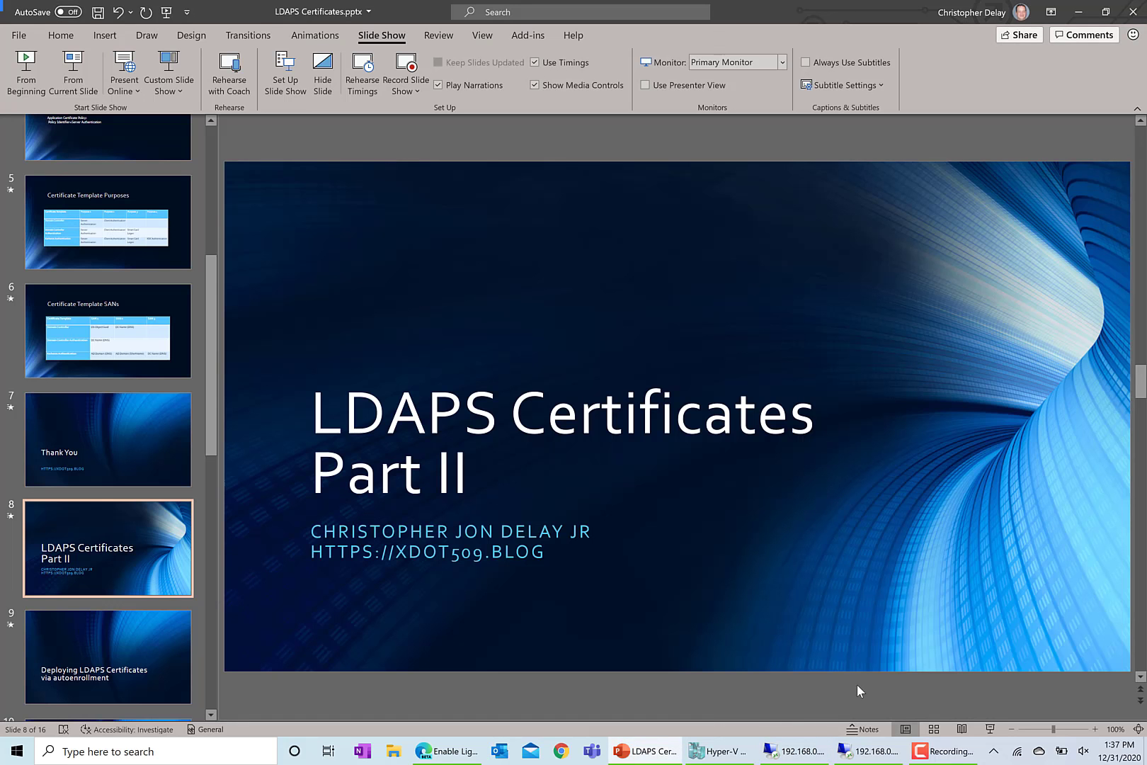
left_click(858, 749)
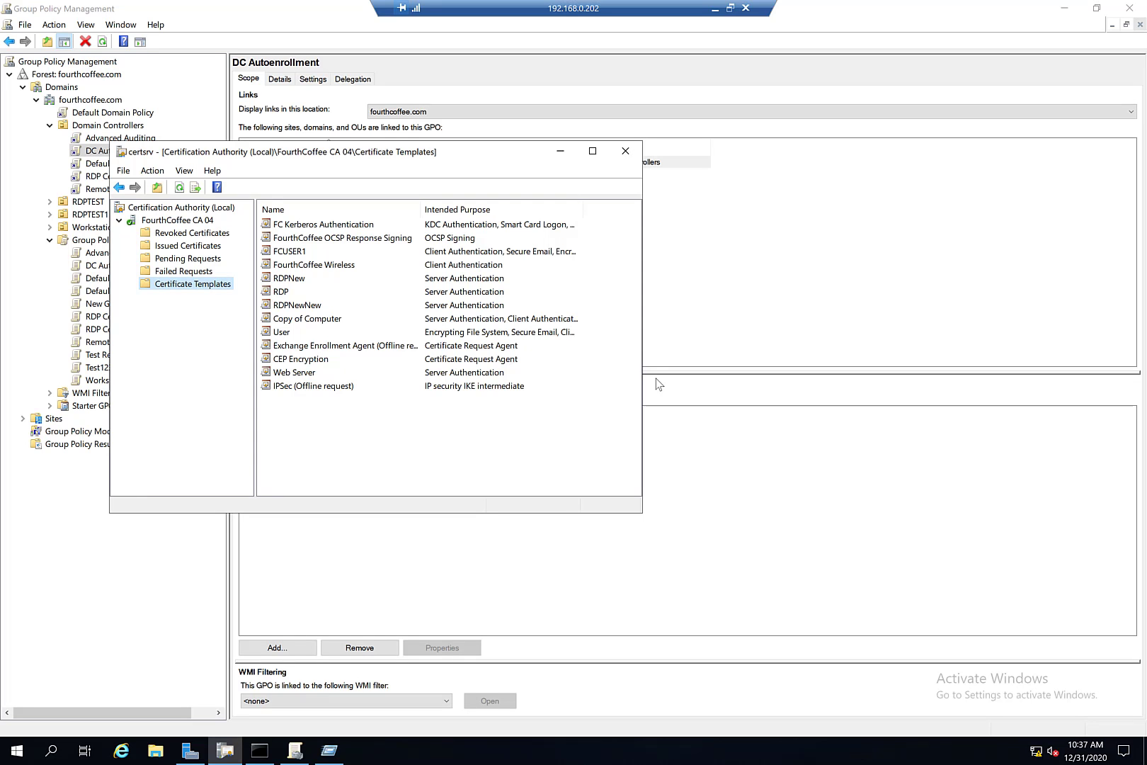
key("super+r")
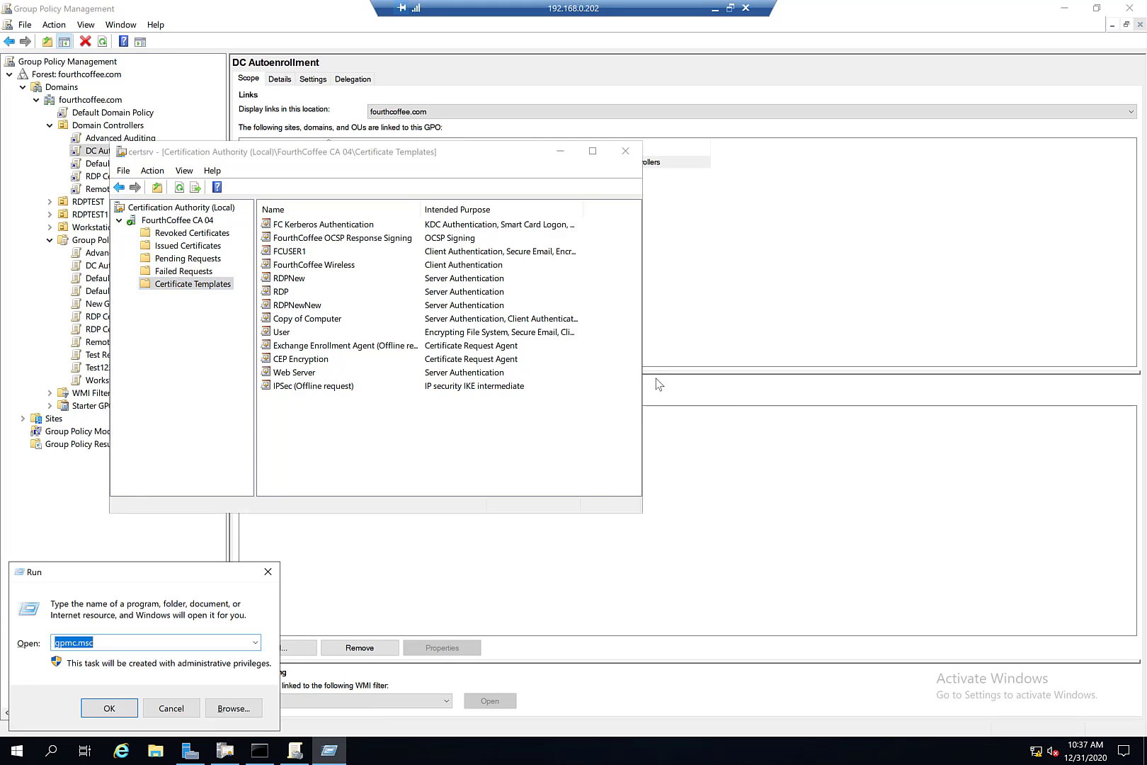
type("mmc.exe")
key("Return")
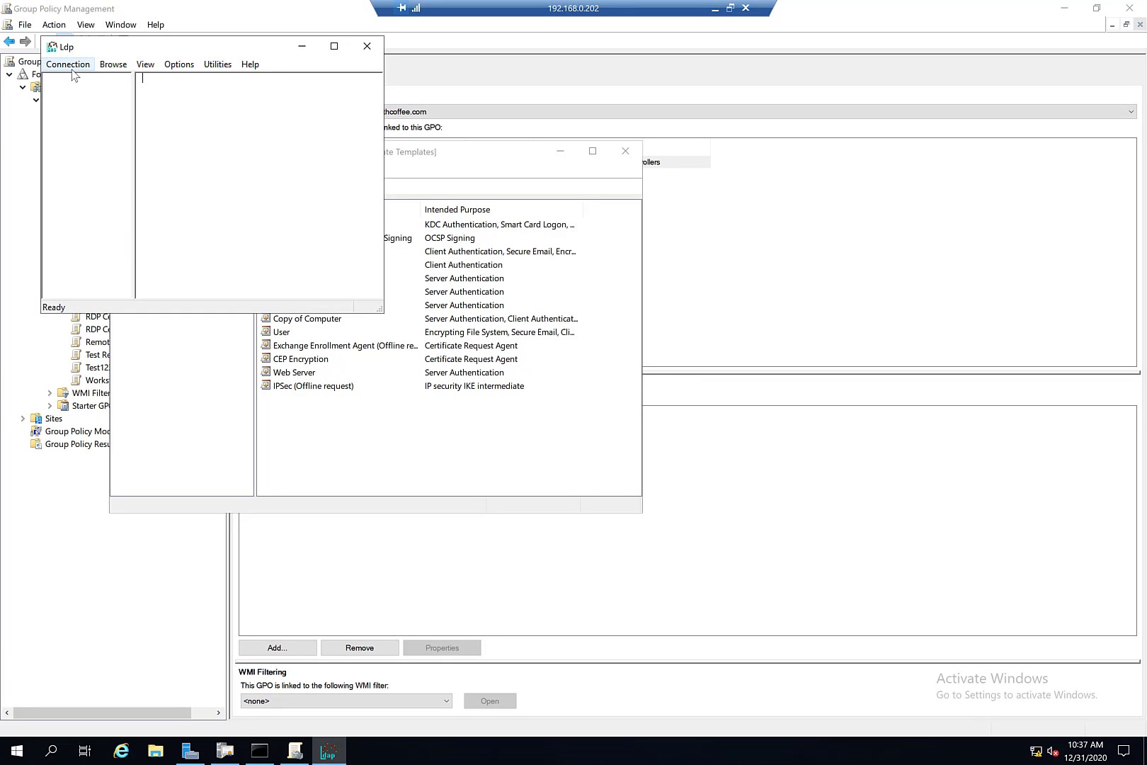
Connect Ldp to fcdc01.fourthcoffee.com over LDAPS port 636
left_click(68, 65)
left_click(78, 80)
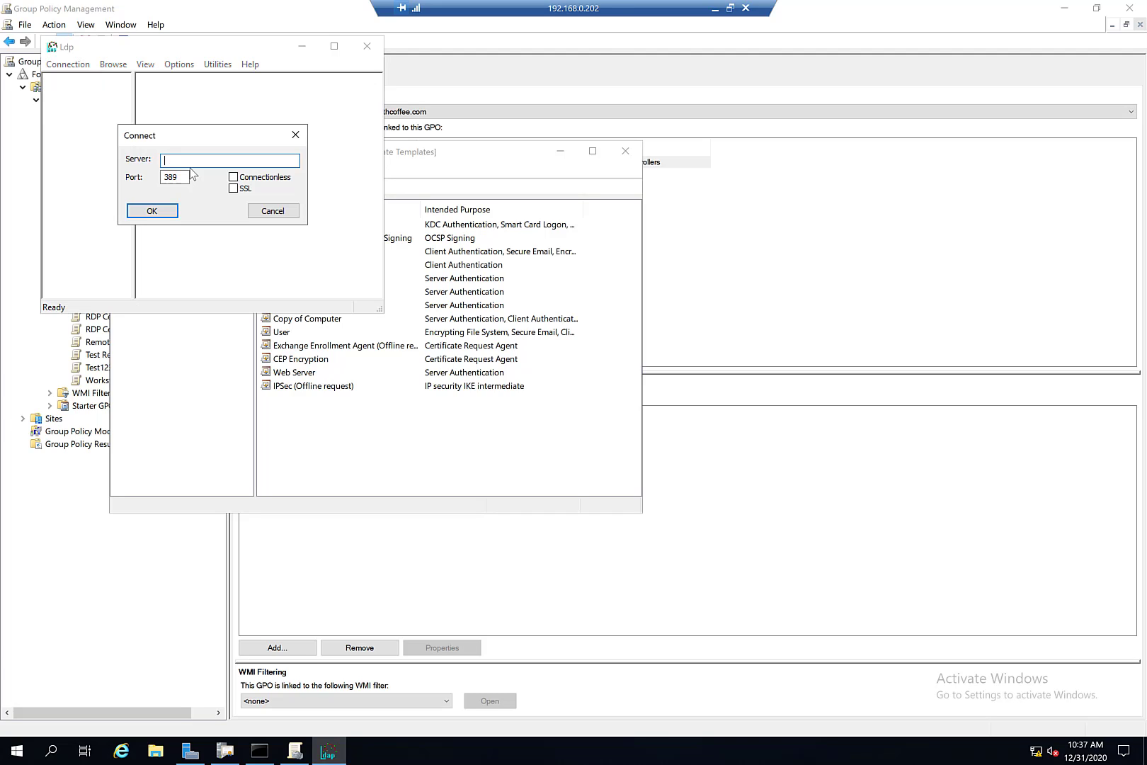
type("fcdc01.fourthcoffee.com")
key("Tab")
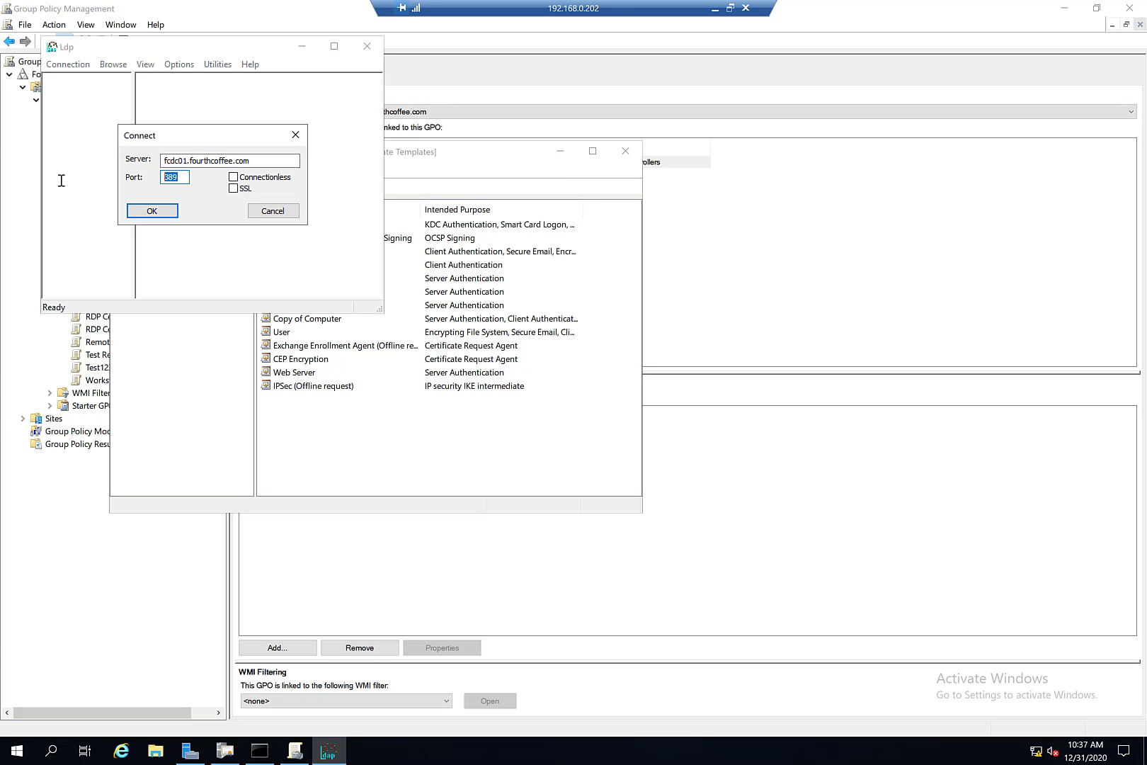
type("636")
left_click(152, 211)
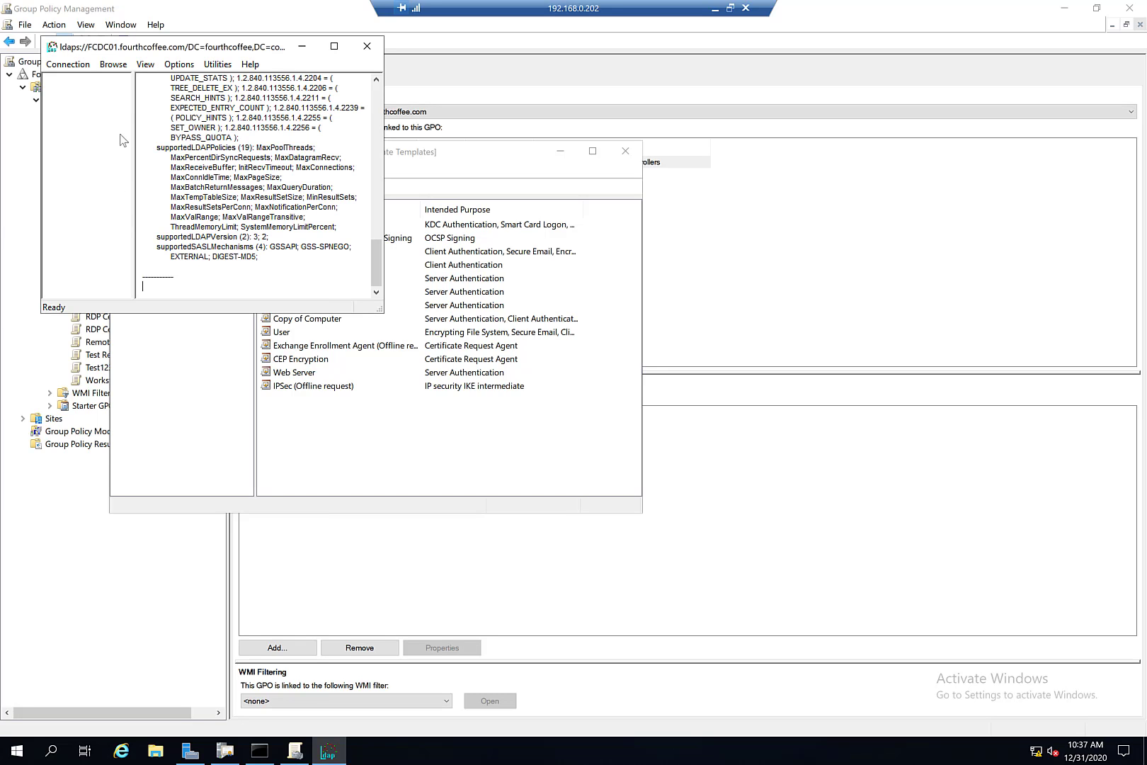
Disconnect and reconnect to the server on global catalog port 3269
left_click(76, 71)
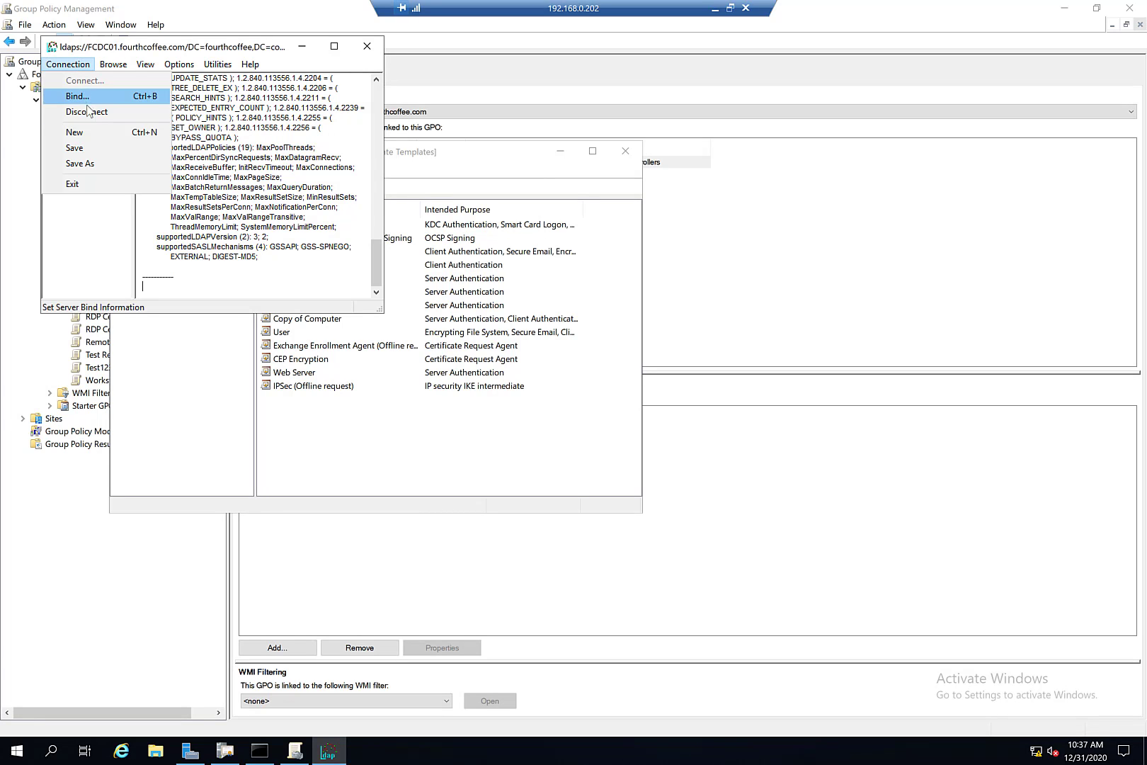
left_click(88, 111)
left_click(68, 72)
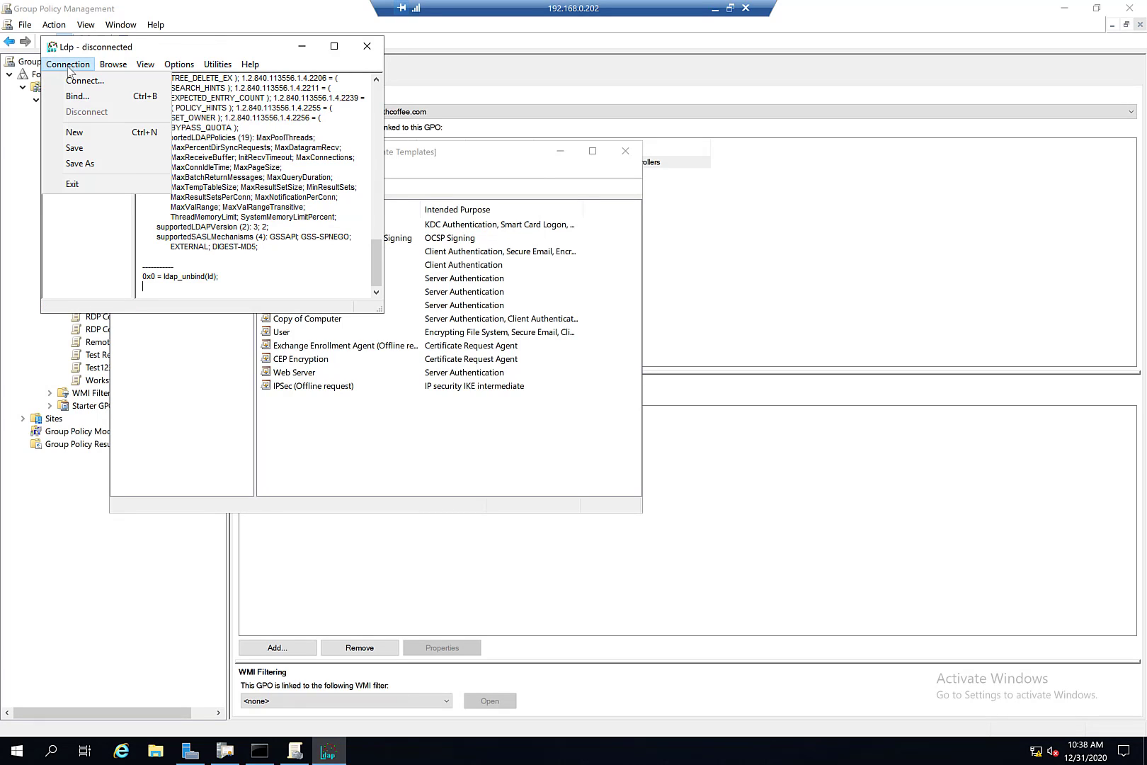
left_click(80, 82)
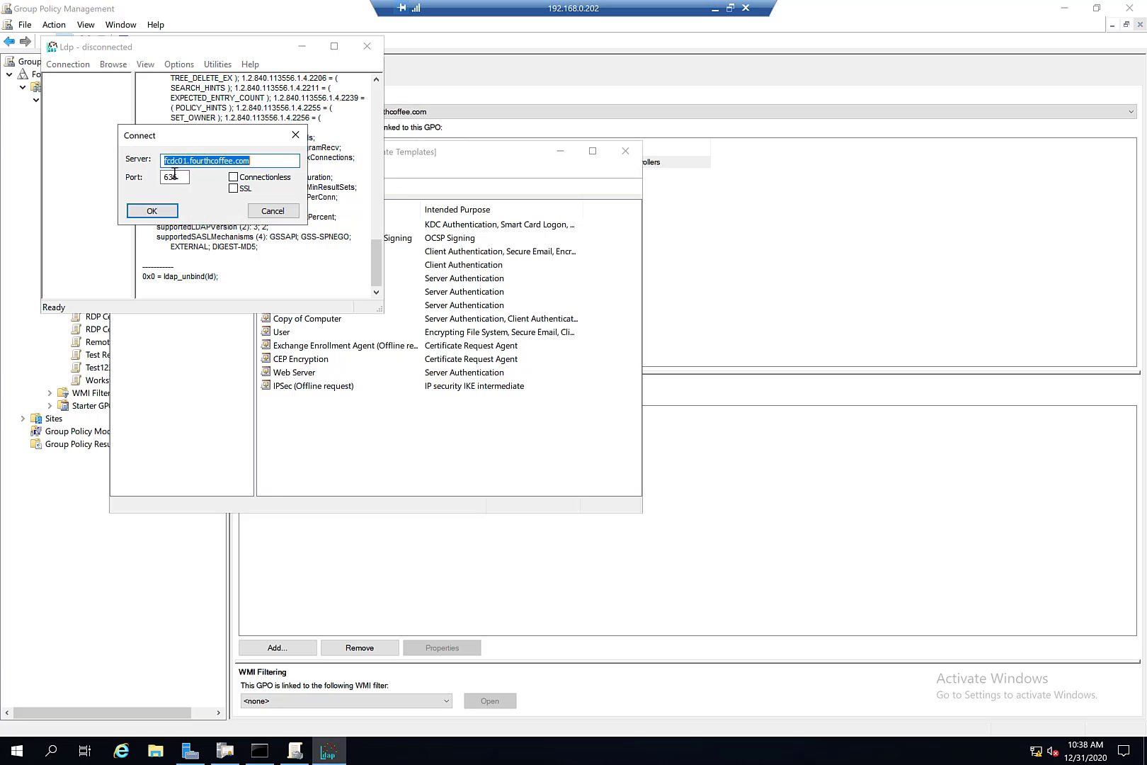
key("Tab")
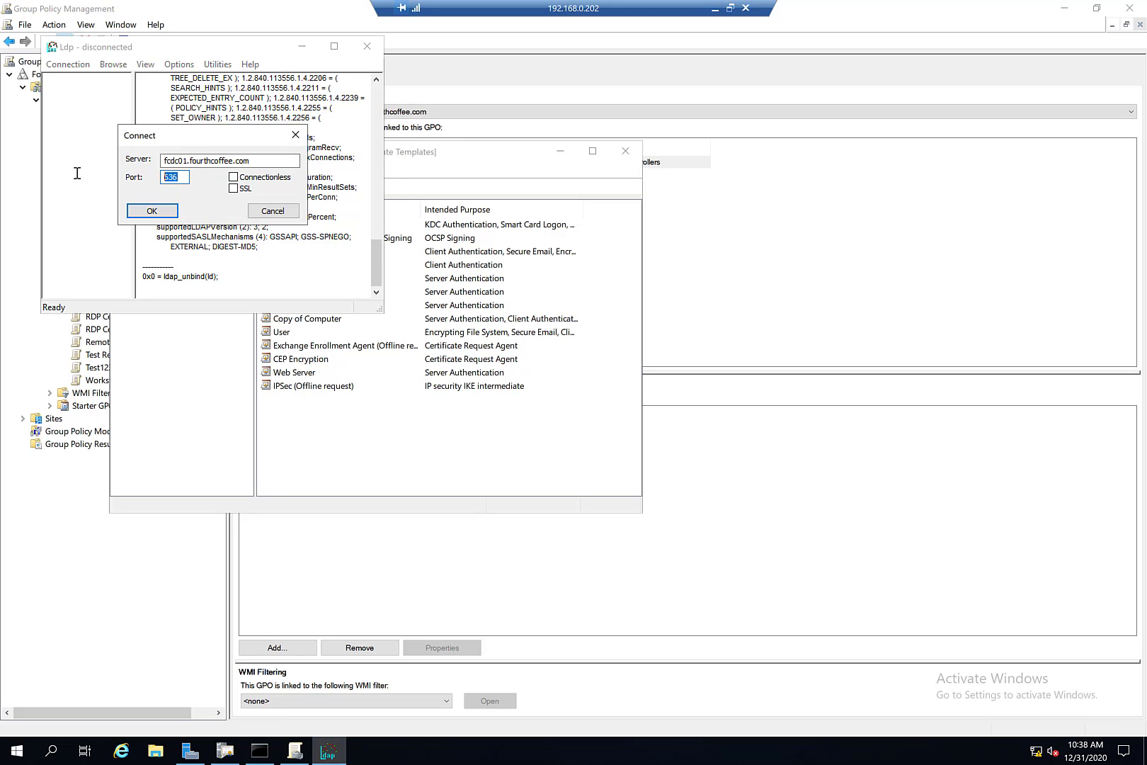
type("26")
key("BackSpace")
key("BackSpace")
type("3269")
left_click(153, 212)
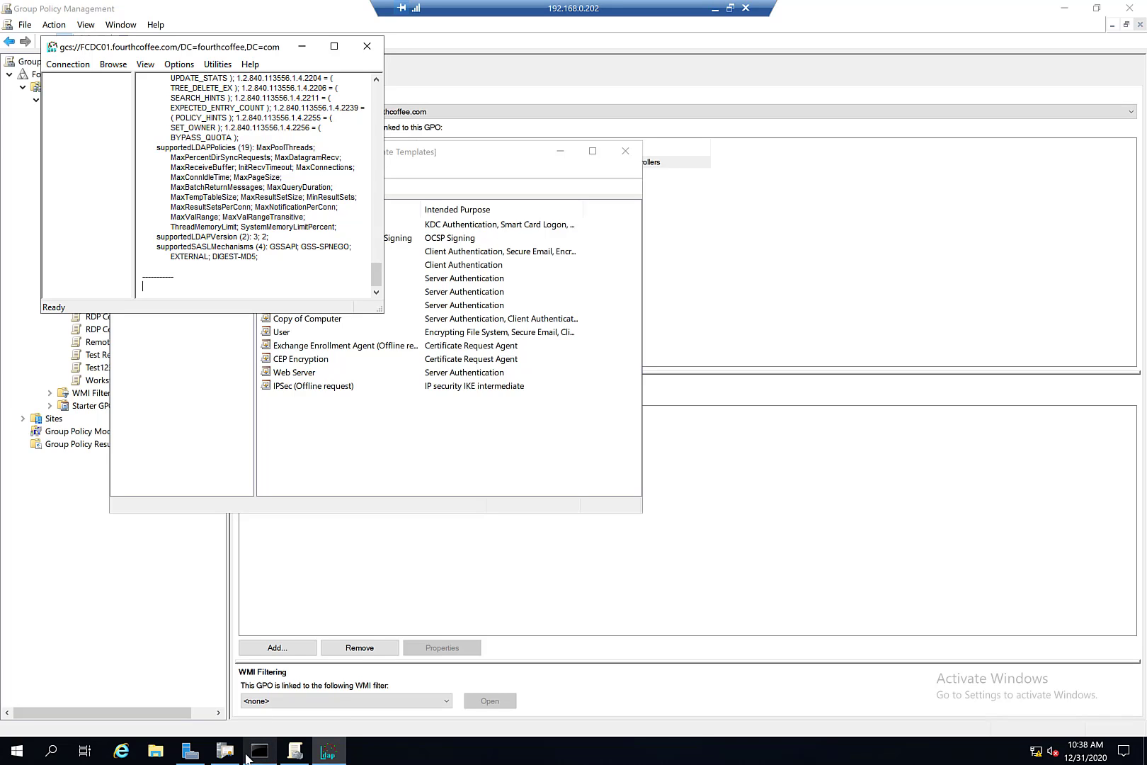
Show the FCDC01 certificate's Subject Alternative Name and highlight its DNS names FCDC01.fourthcoffee.com, fourthcoffee.com, FOURTHCOFFEE
mouse_move(250, 756)
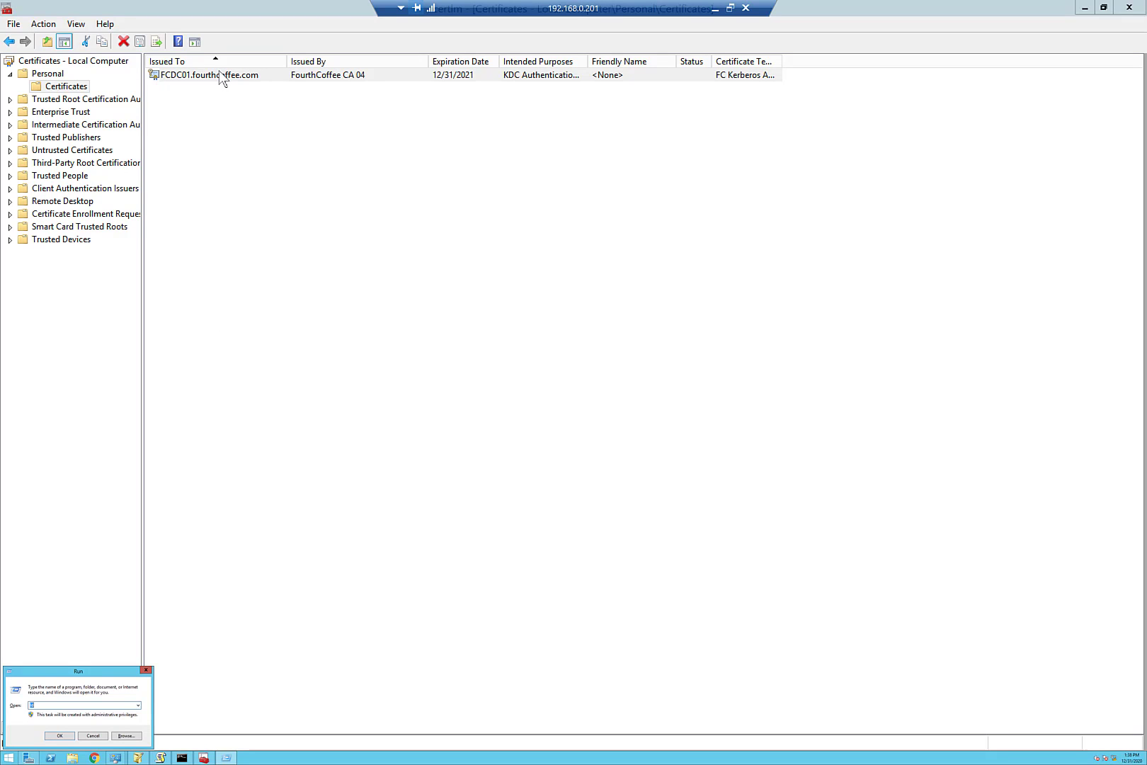
double_click(221, 76)
left_click(65, 43)
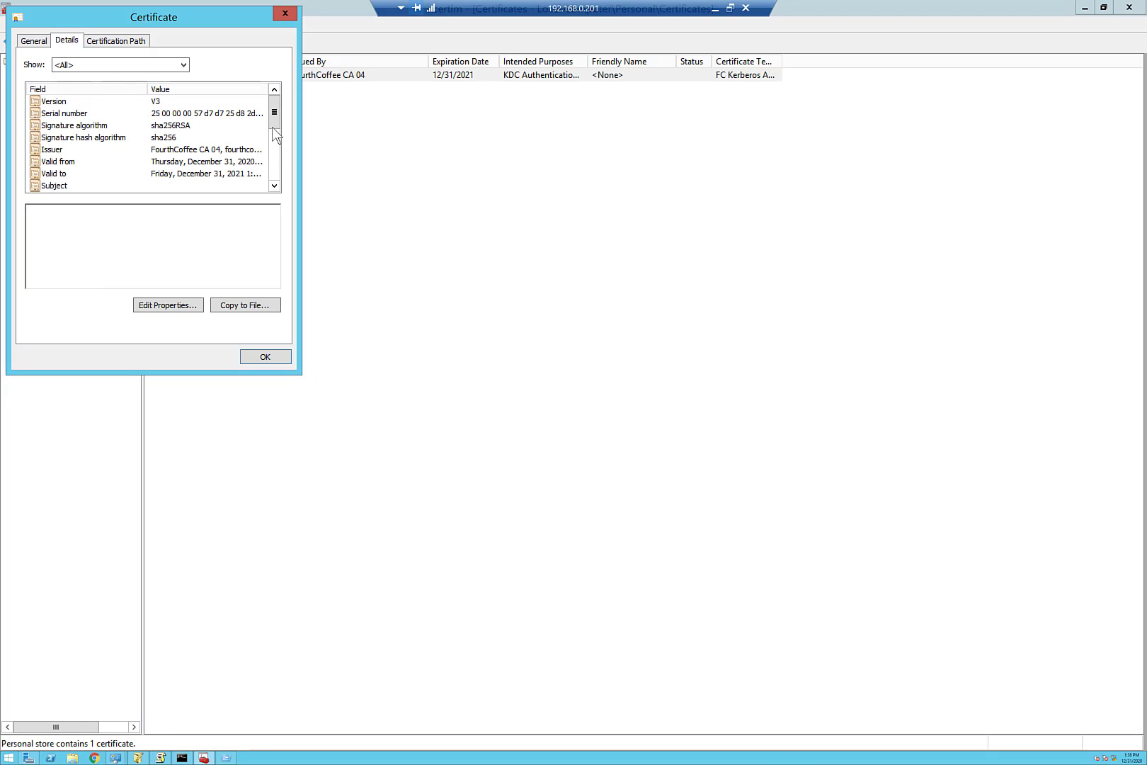
left_click_drag(276, 120, 278, 171)
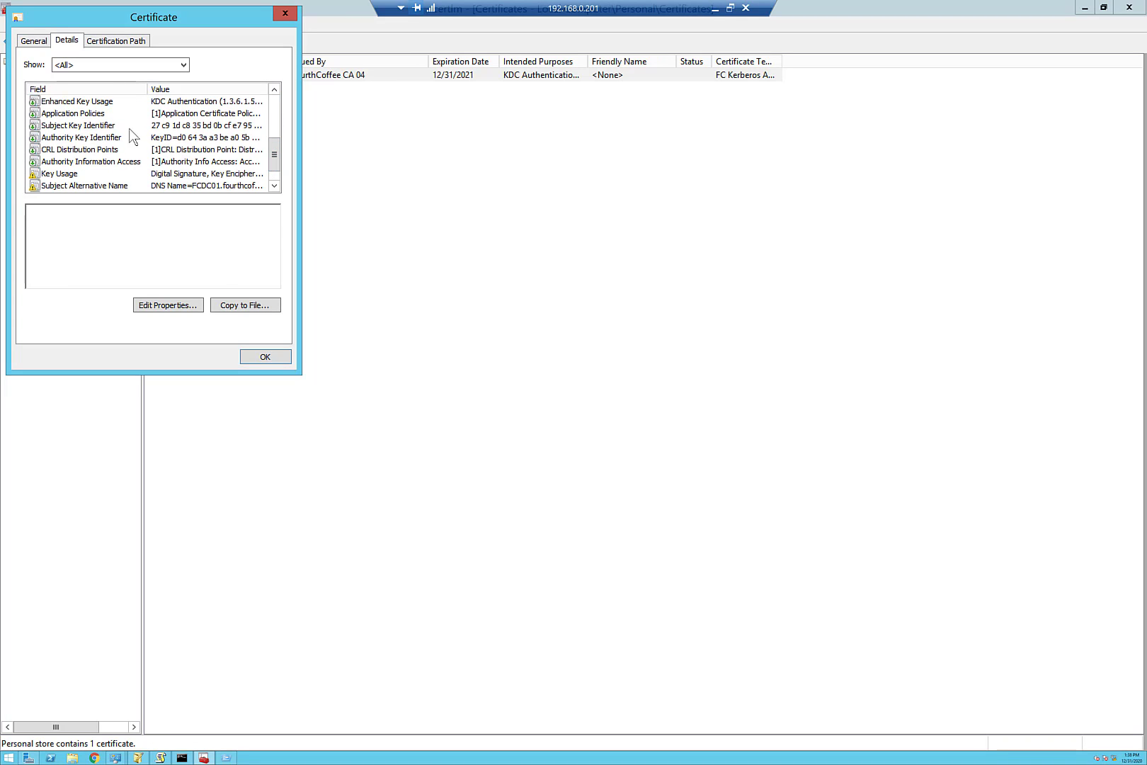
left_click(126, 185)
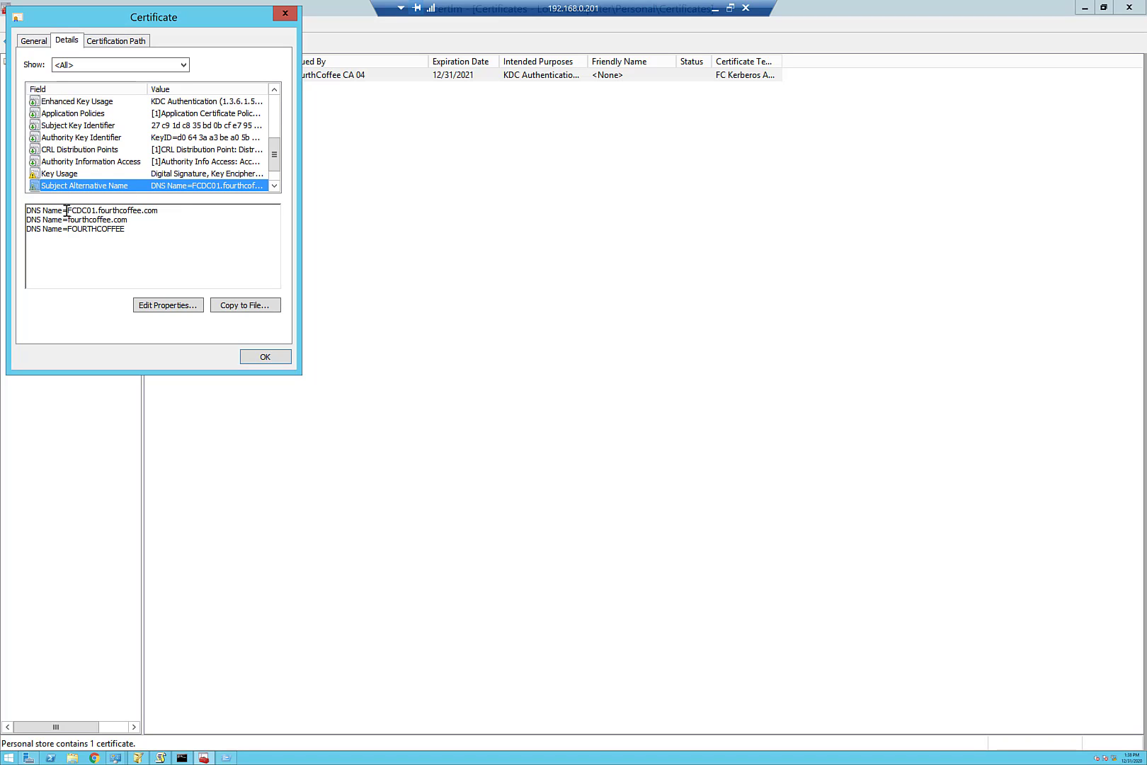
mouse_move(68, 211)
left_mouse_down()
mouse_move(128, 212)
mouse_move(126, 234)
mouse_move(78, 220)
left_mouse_up()
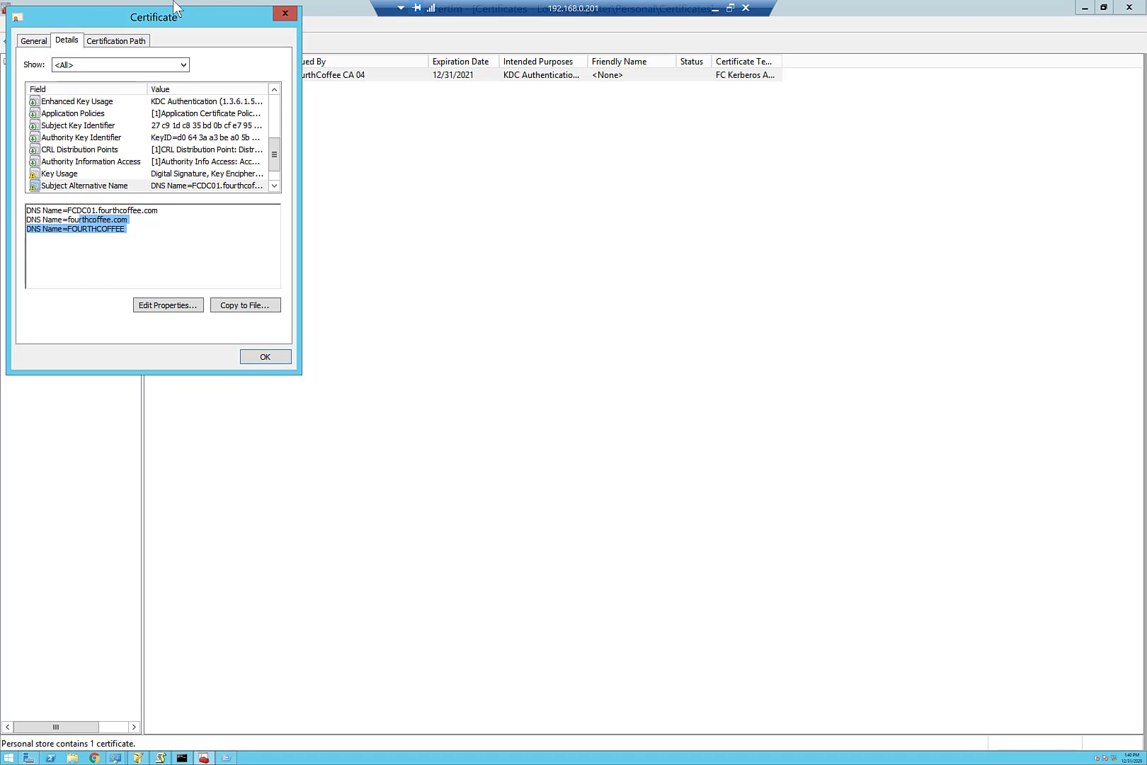
Minimize the remote session to bring back the LDAPS Certificates Part II slide
left_click(715, 9)
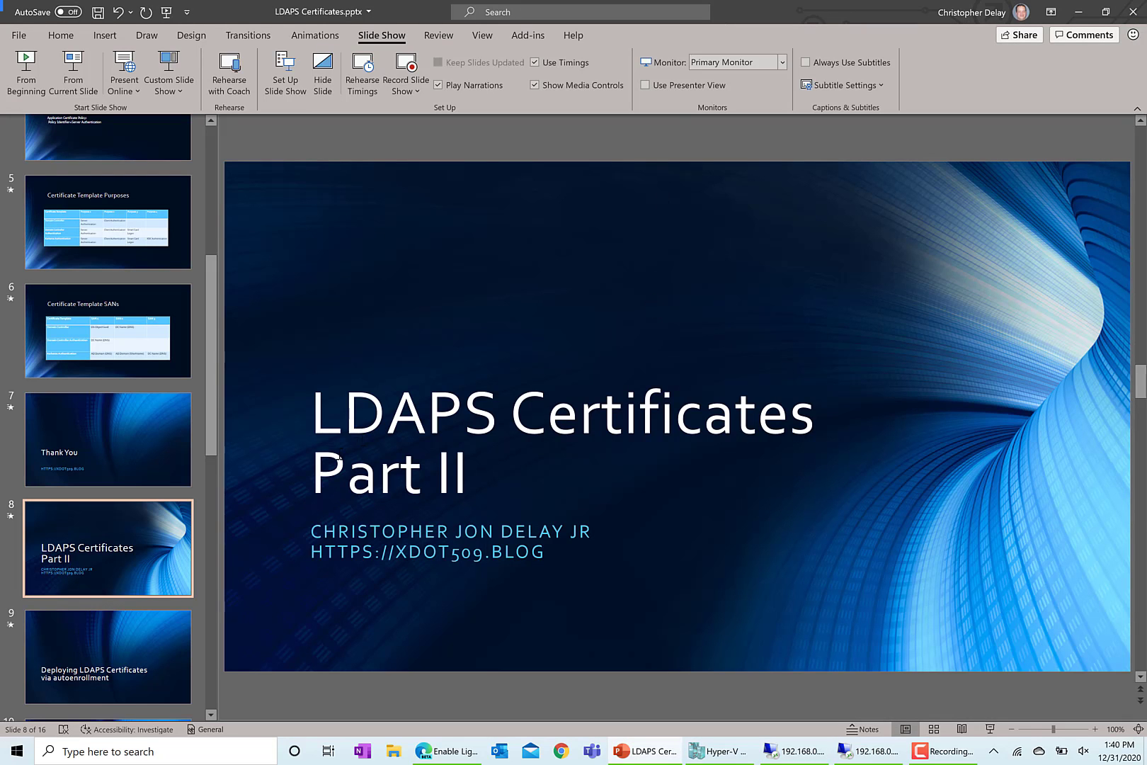